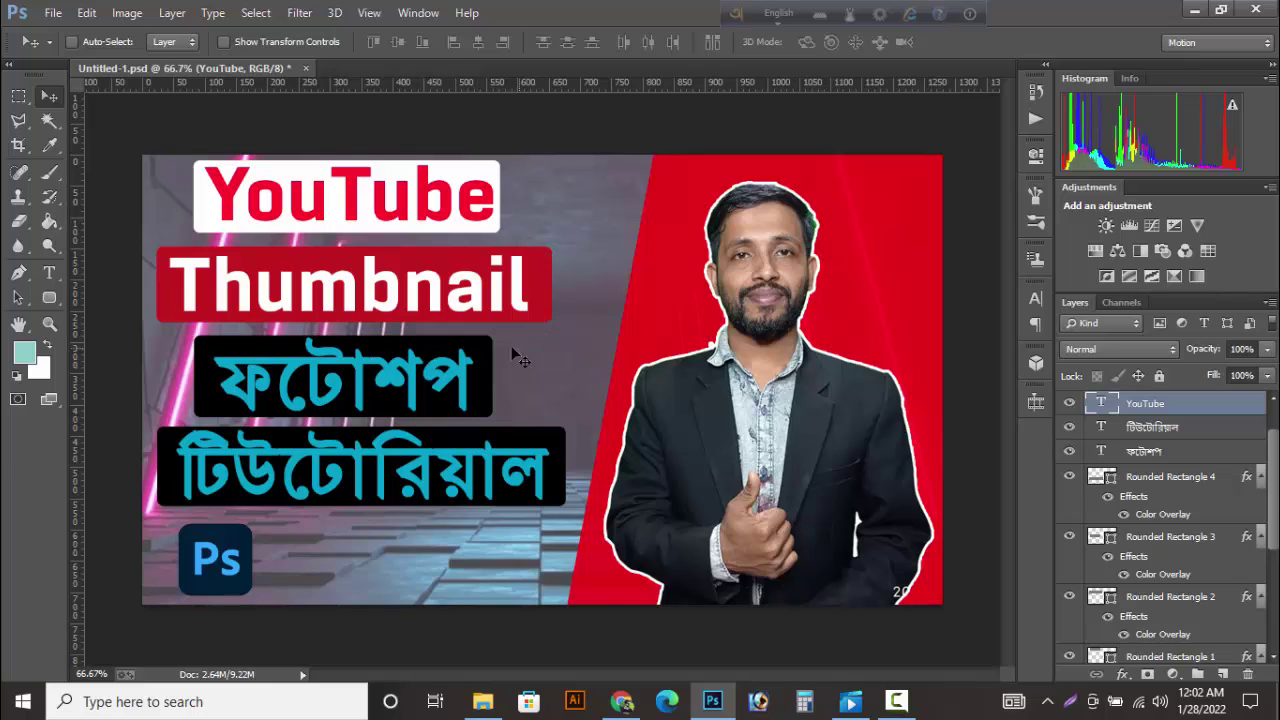
Step: Create a new 1280 × 720 pixel document at 300 pixels/inch in RGB Color with a white background, docked beside the existing document
click(55, 13)
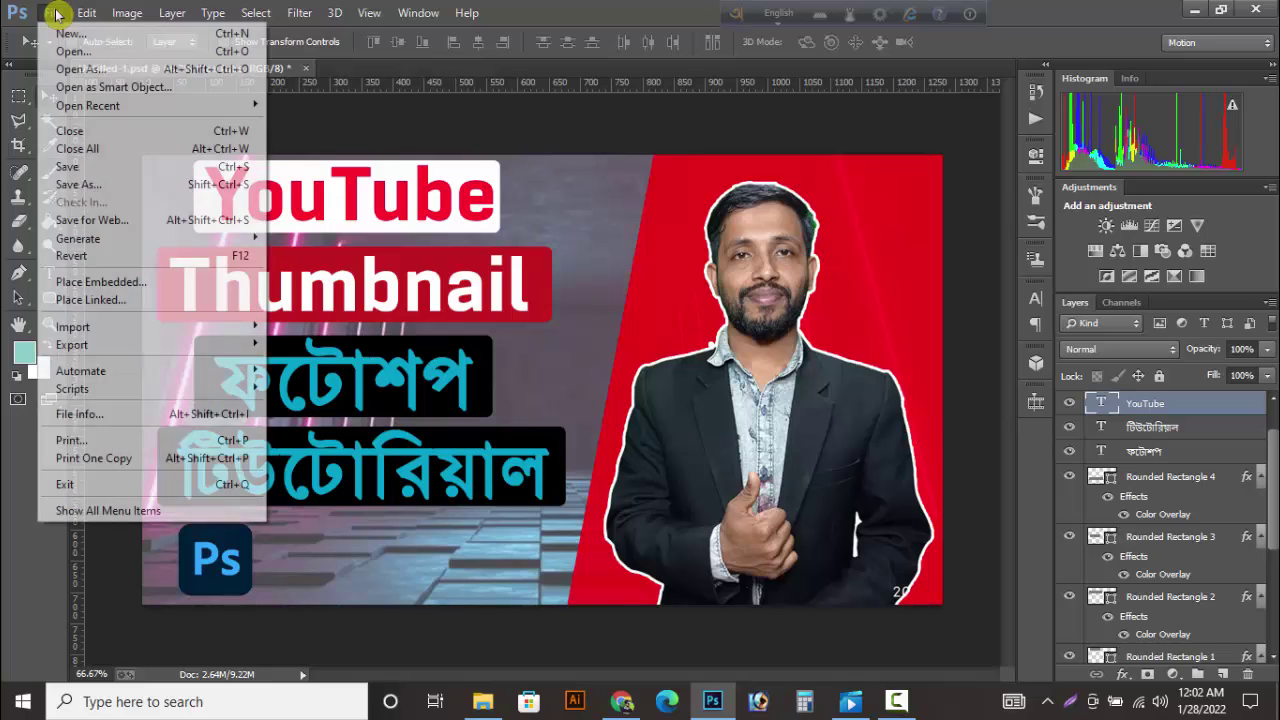
click(96, 40)
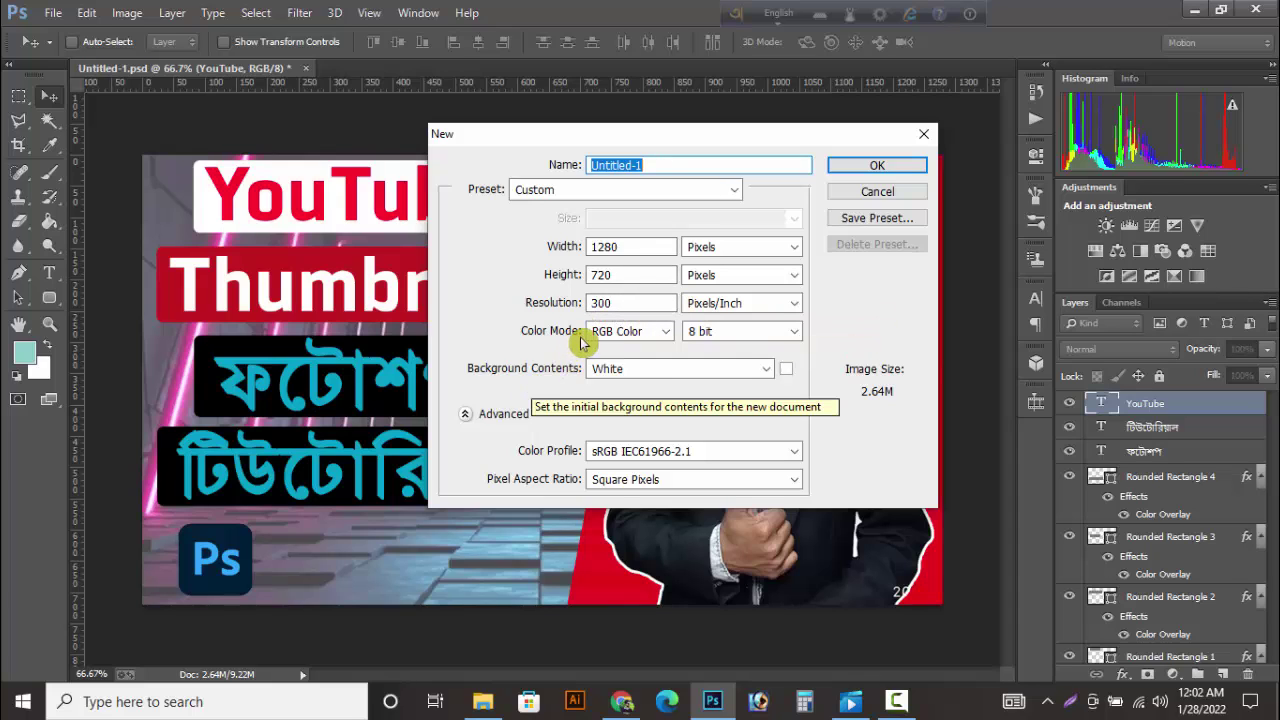
click(873, 168)
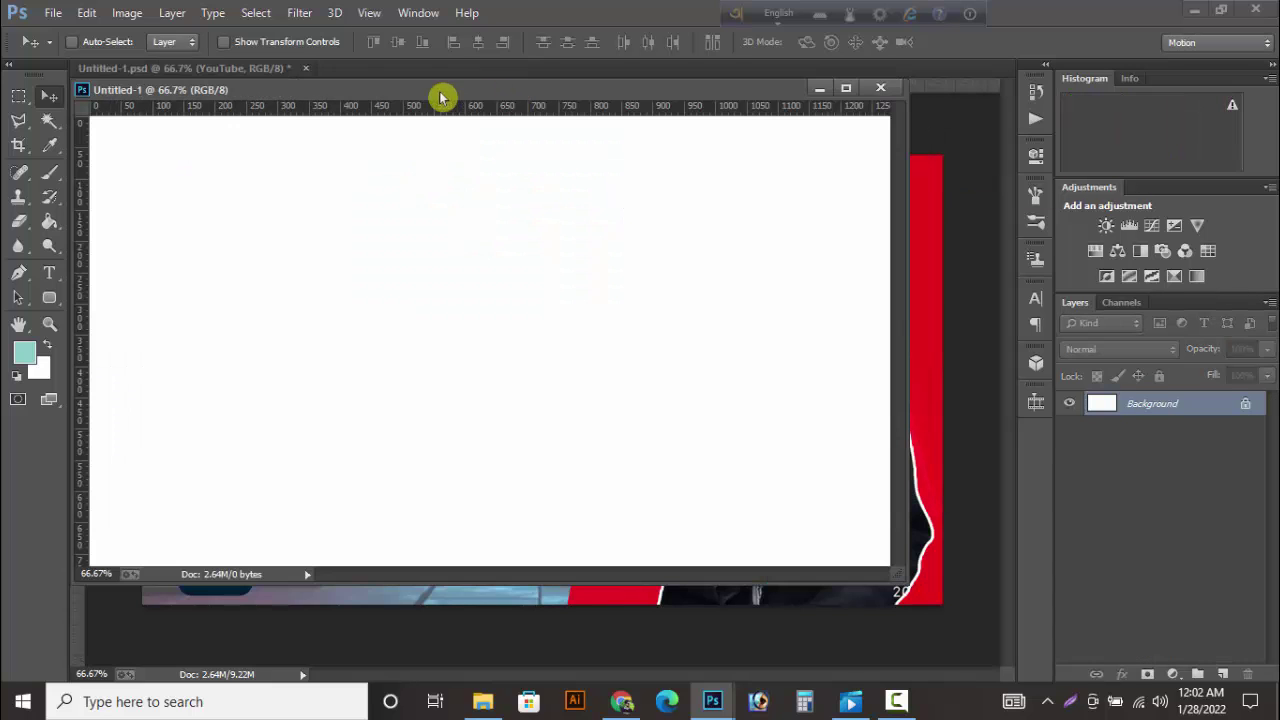
drag(338, 91, 425, 70)
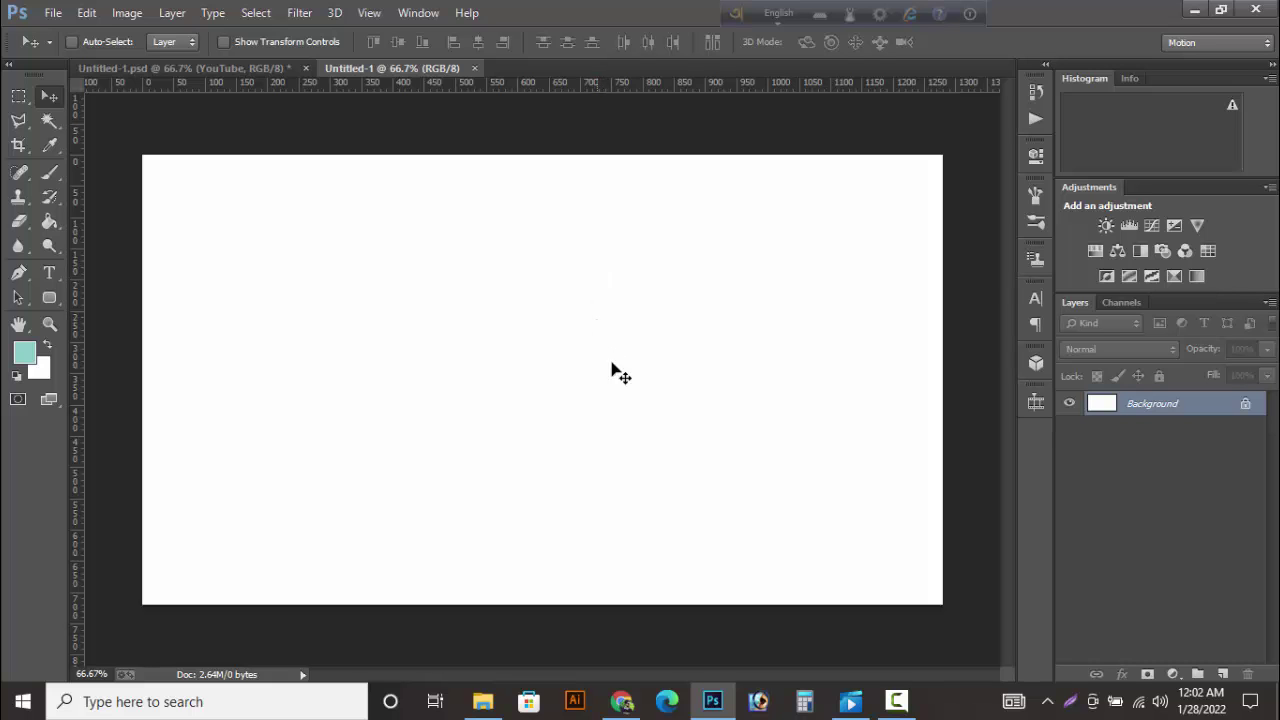
Step: Switch to Chrome, go to freepik.com and search its resources for "thumbnail background"
click(622, 700)
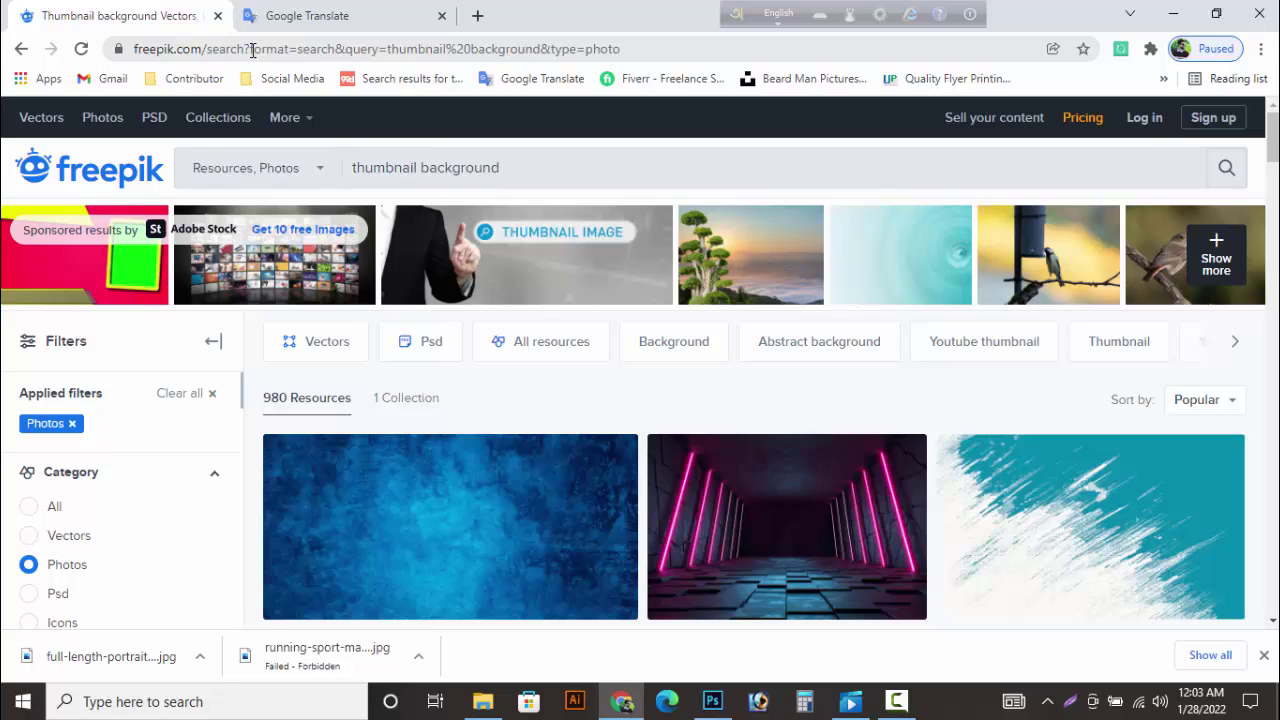
click(253, 50)
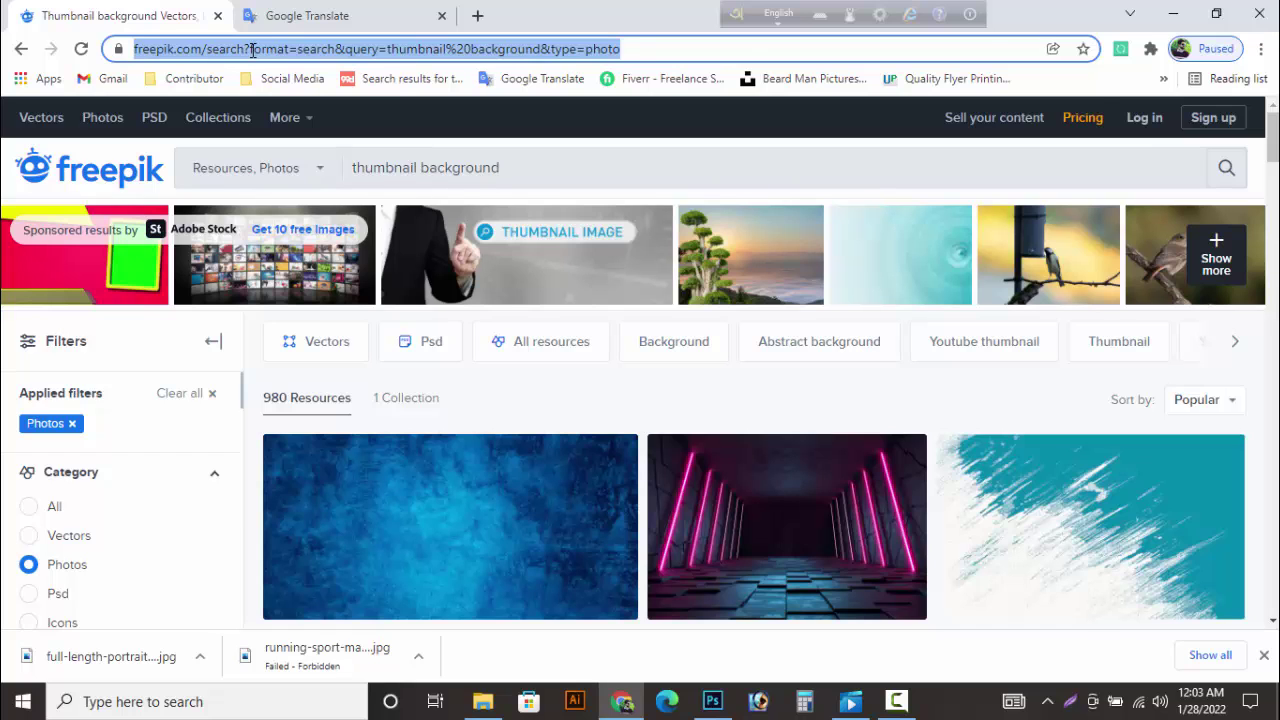
text(freepik.com)
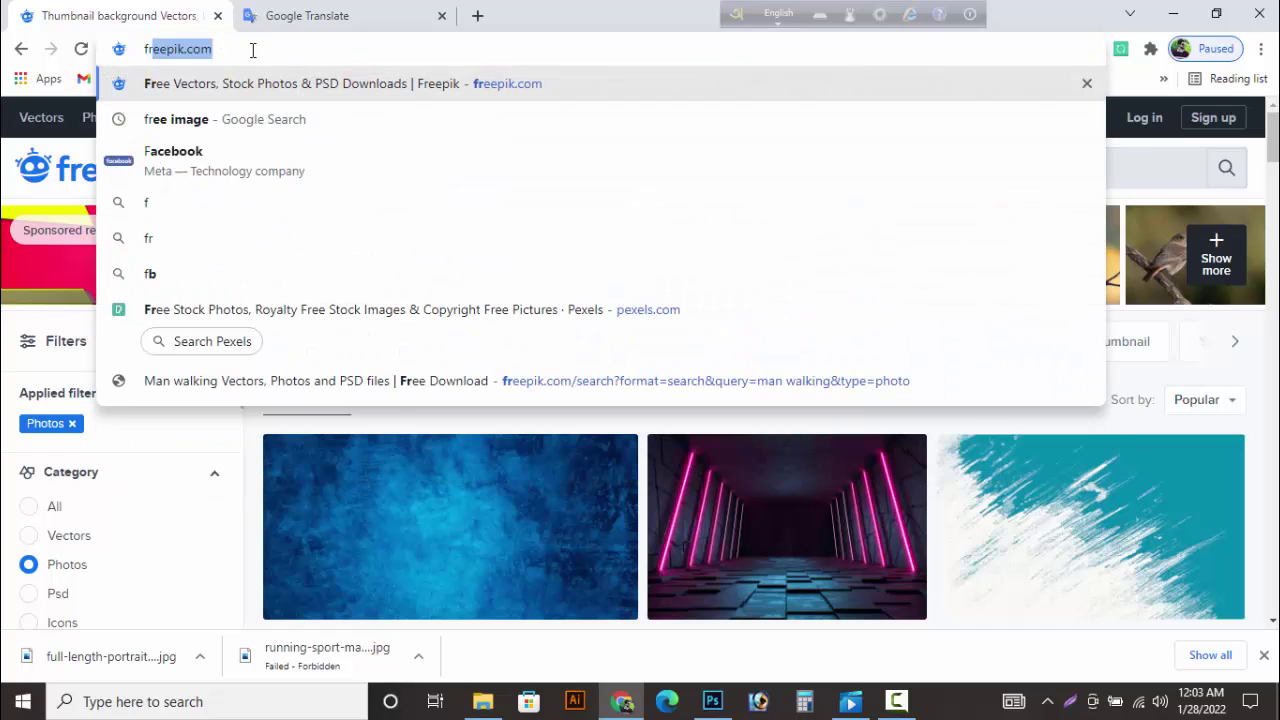
key(Return)
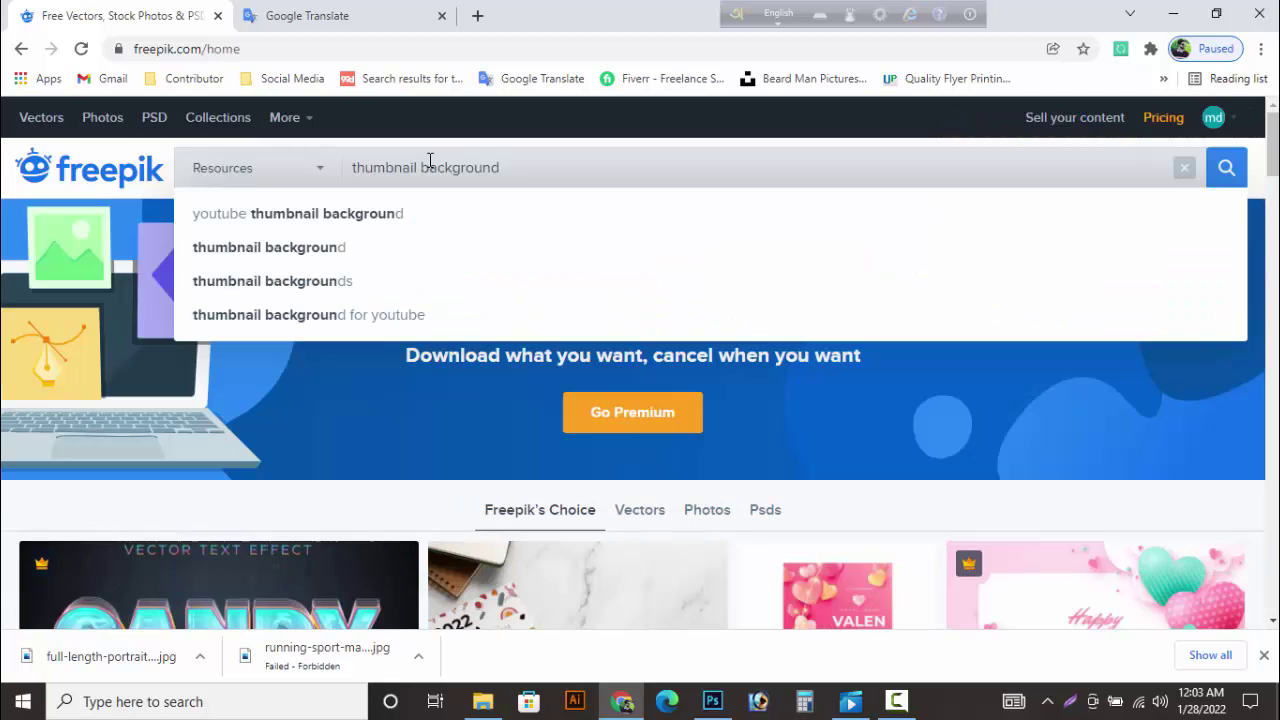
click(308, 250)
Step: Browse the results for the Modern futuristic sci fi background photo and bring up its free download option
scroll(812, 370, down, 5)
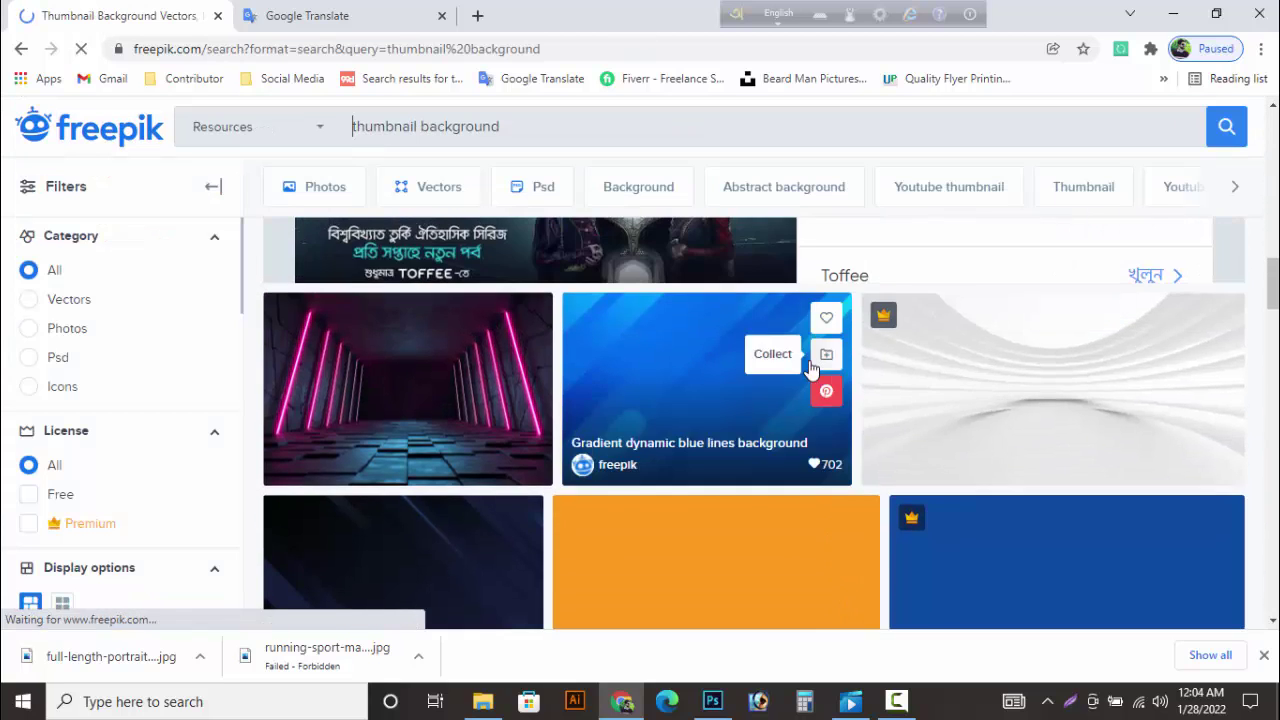
scroll(812, 370, up, 10)
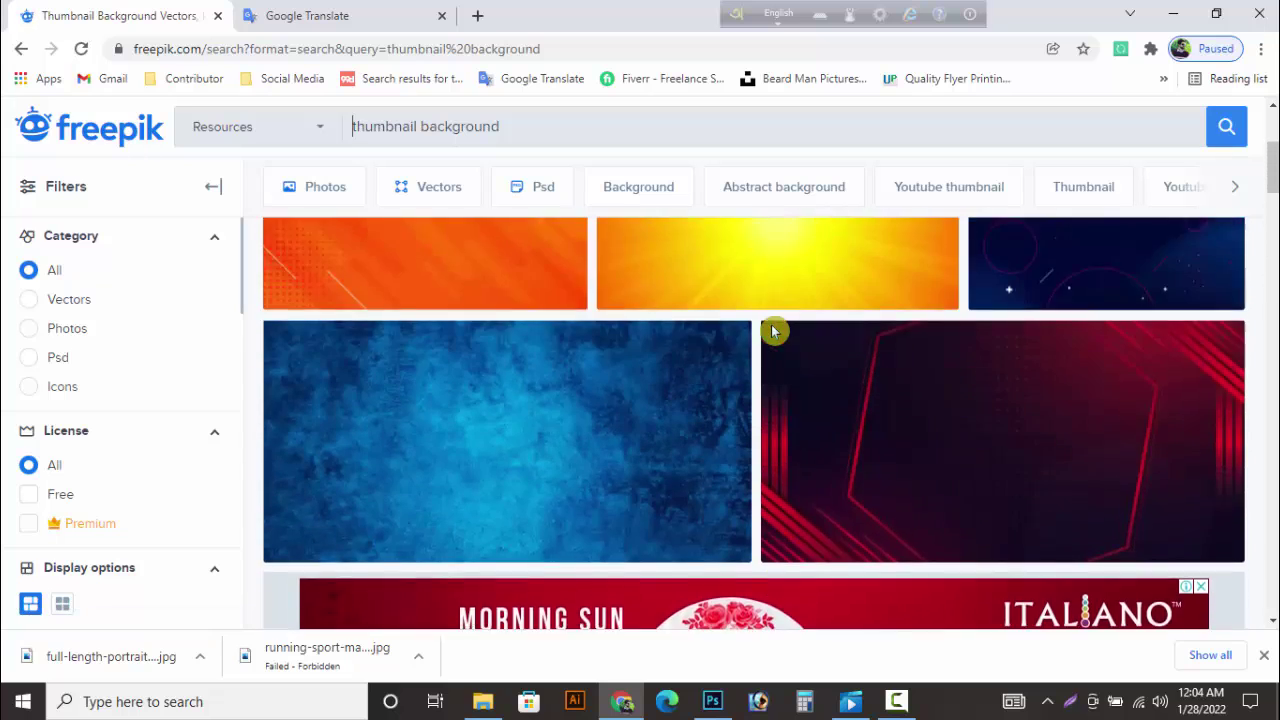
scroll(766, 343, down, 10)
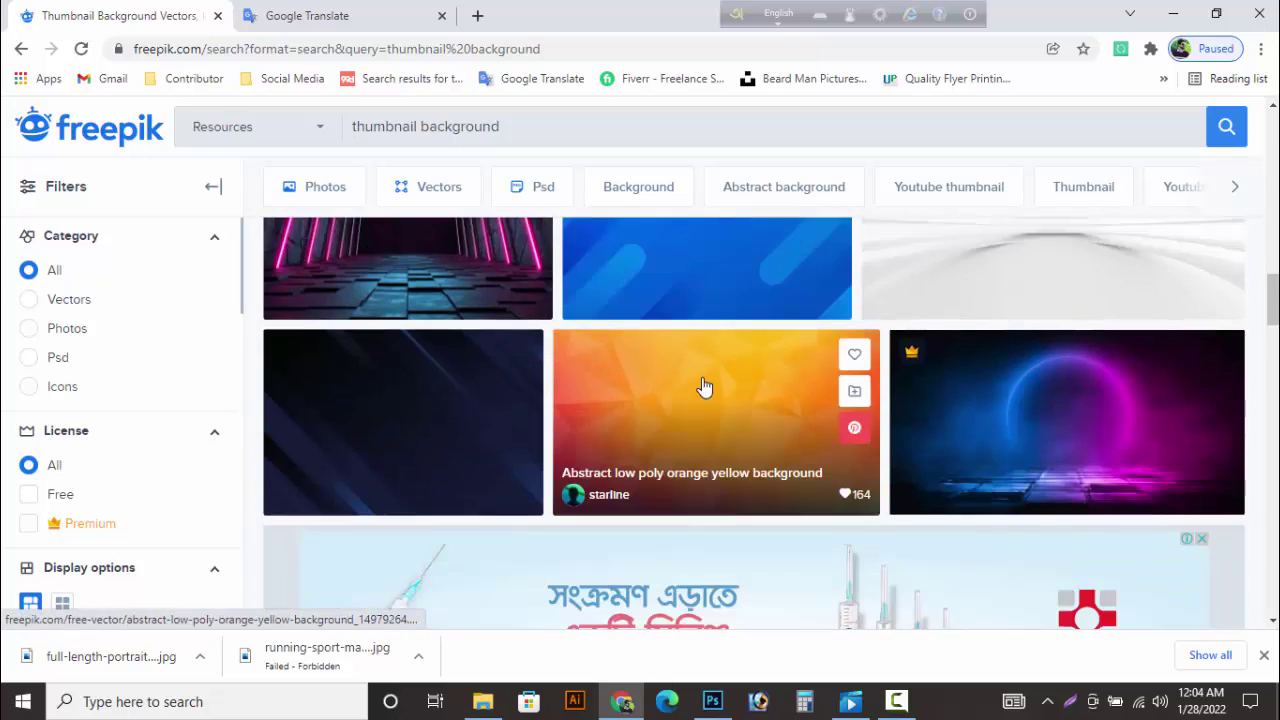
scroll(705, 387, up, 2)
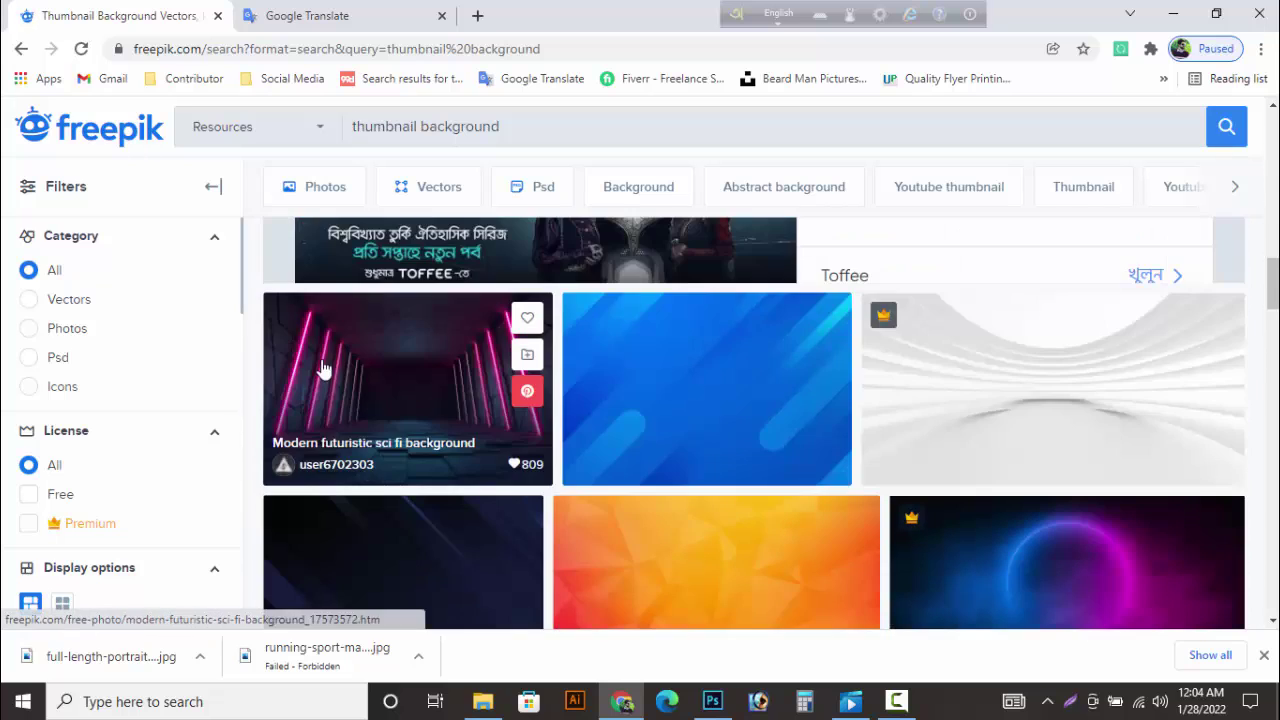
click(413, 372)
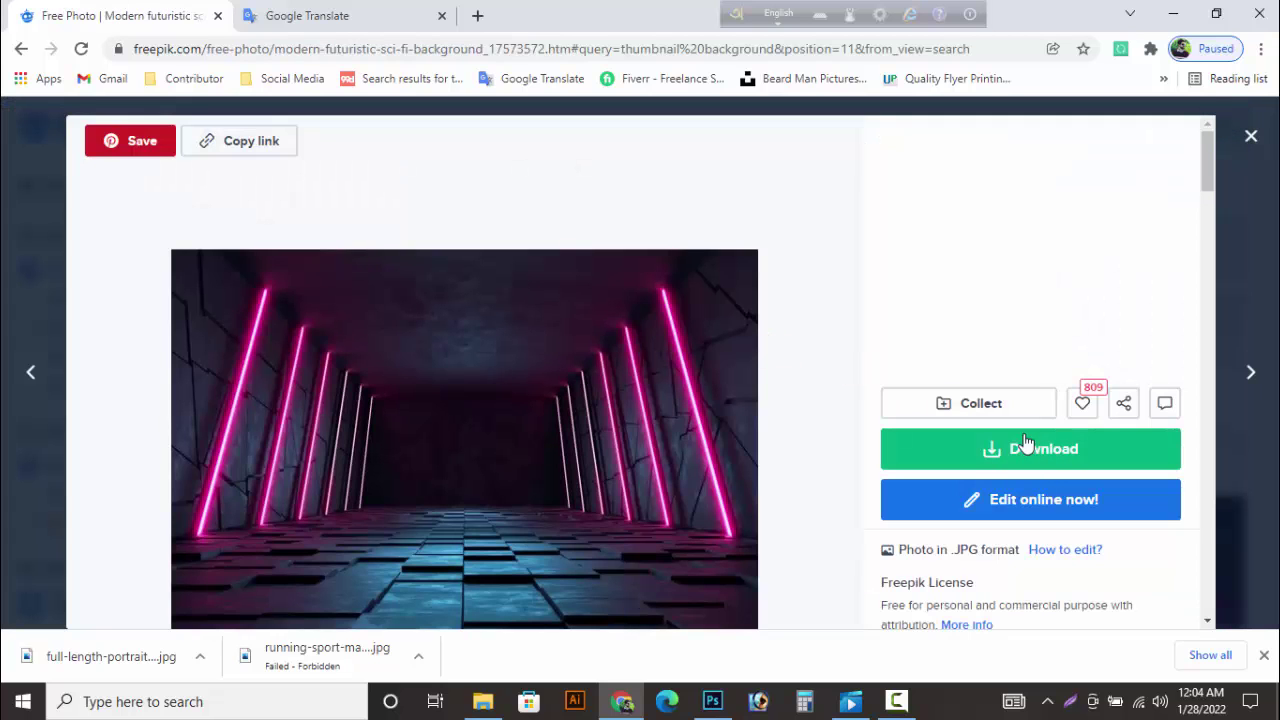
click(1025, 445)
scroll(1005, 480, down, 2)
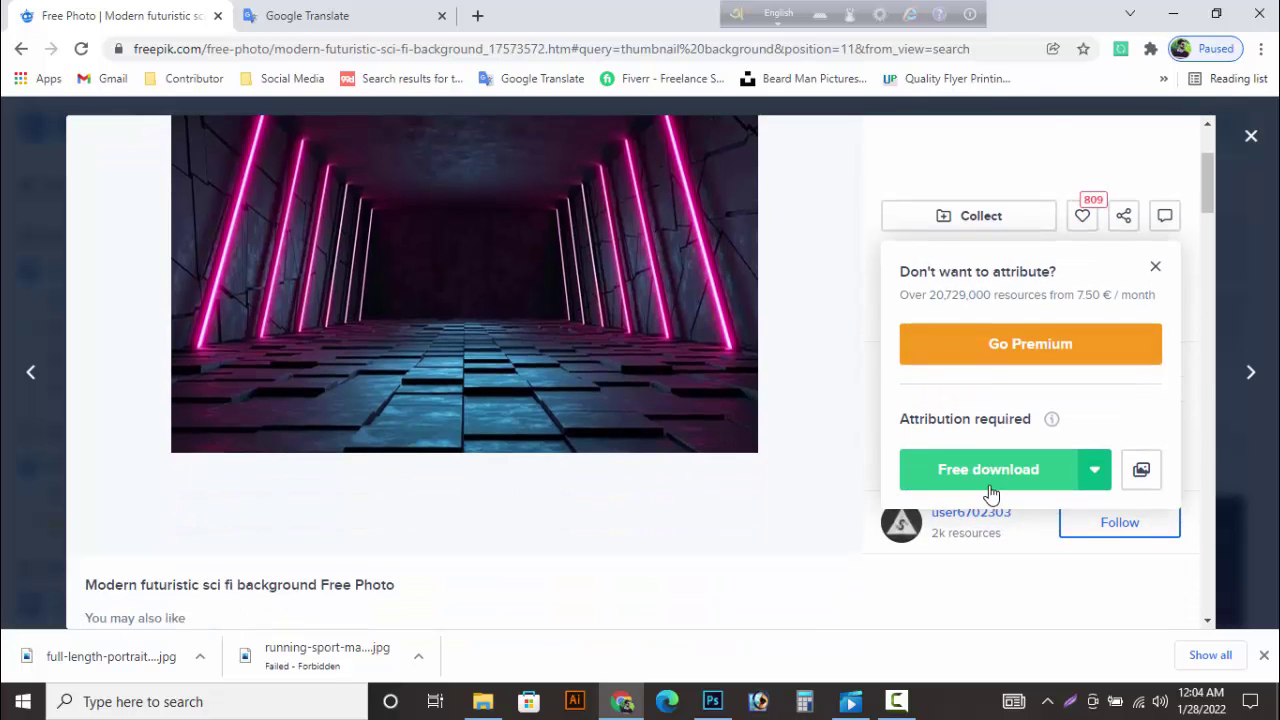
scroll(990, 495, down, 1)
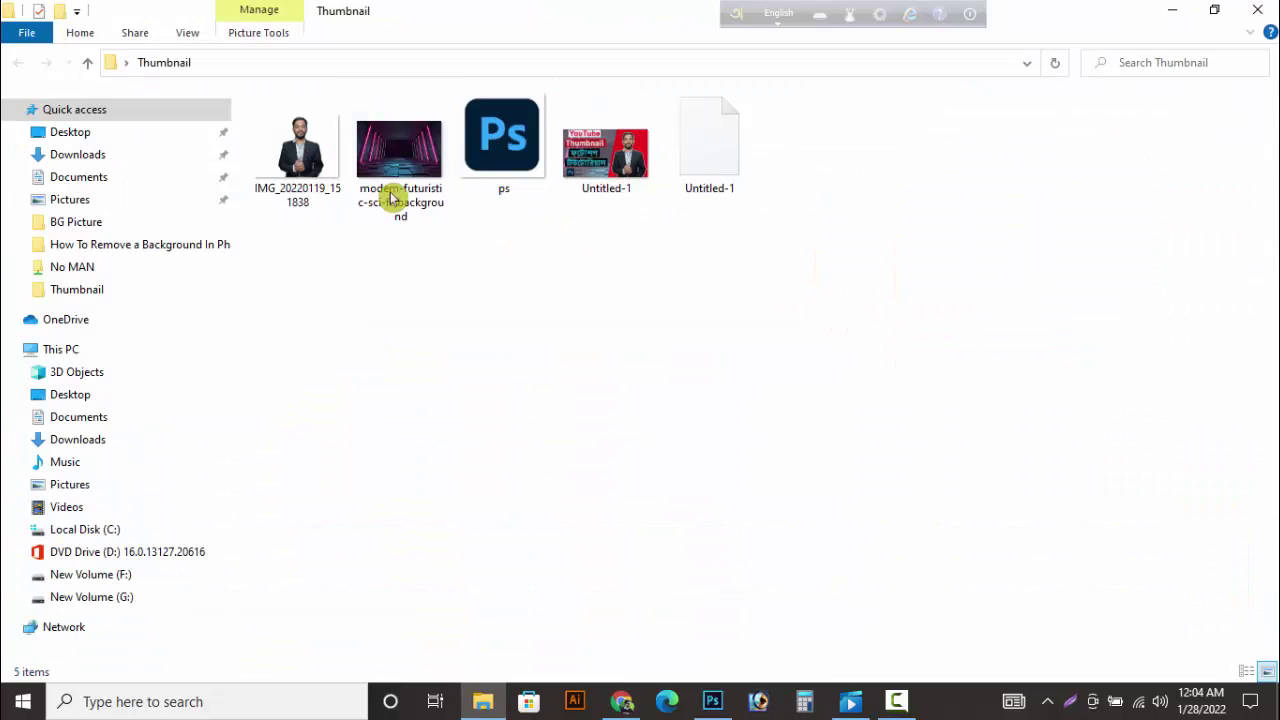
Step: In Photoshop, open modern-futuristic-sci-fi-background.jpg from the Thumbnail folder, copy it into the blank document, and close the source image
double_click(403, 168)
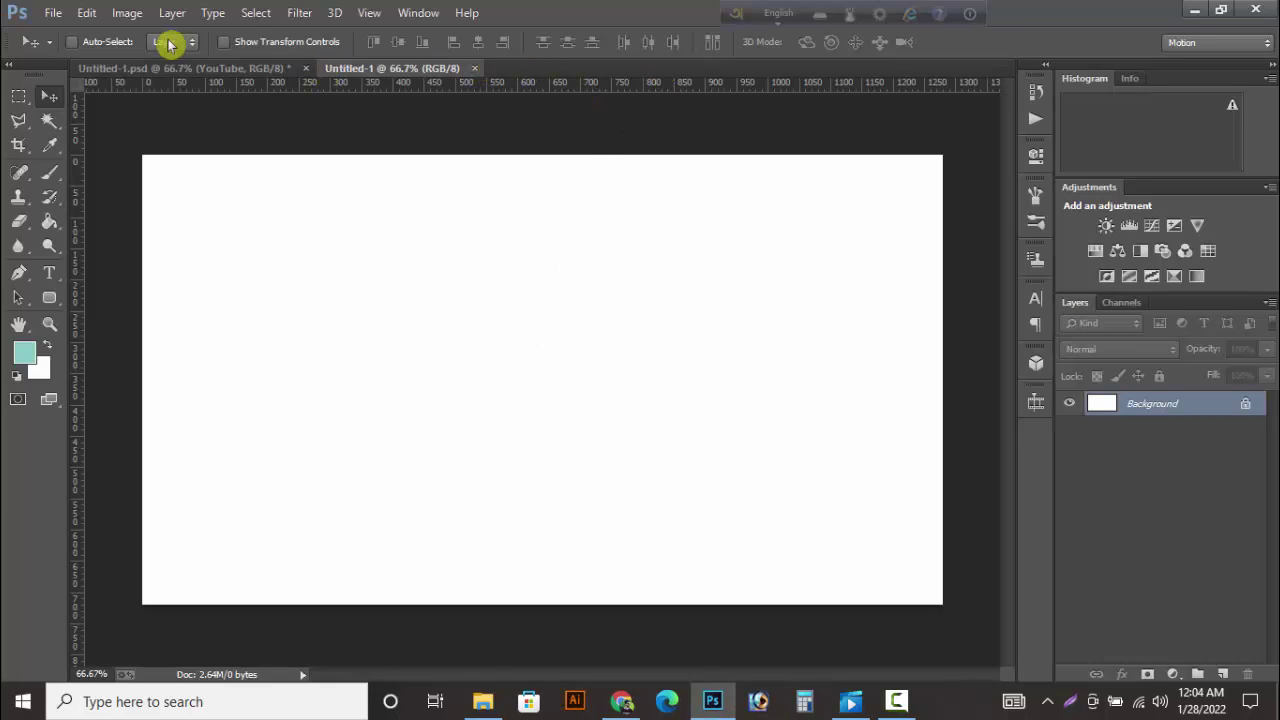
click(58, 15)
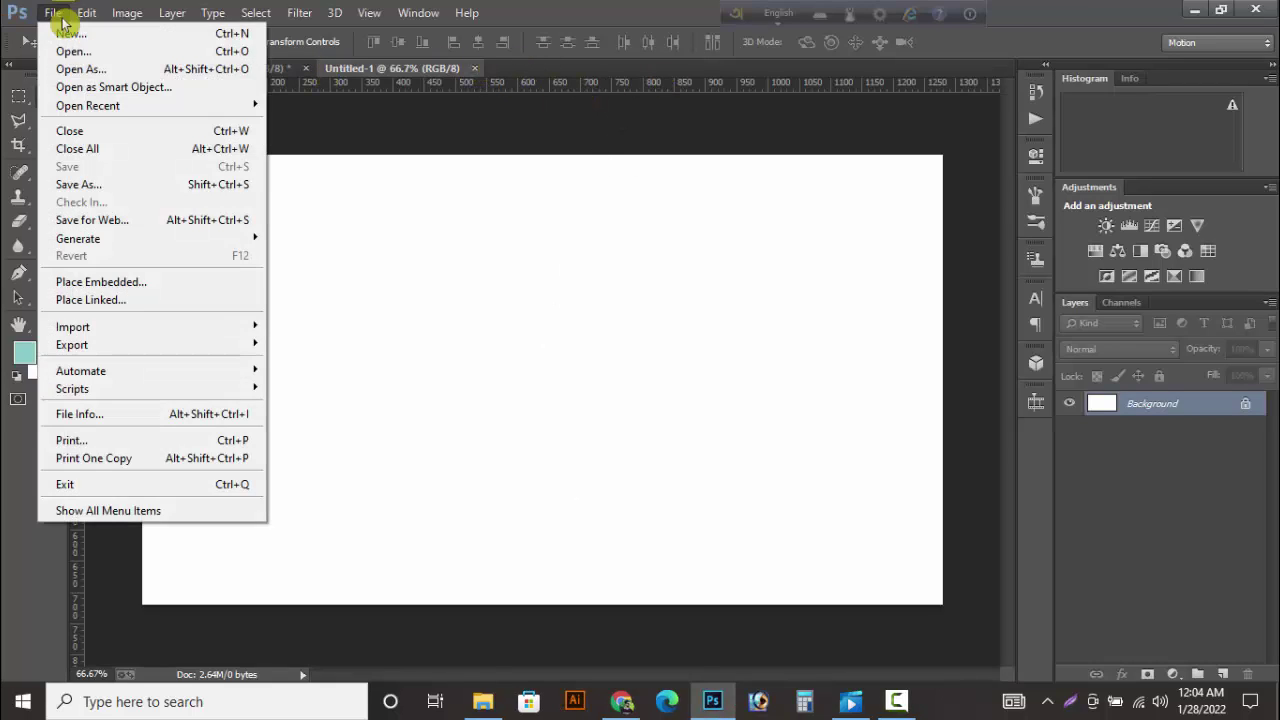
click(113, 56)
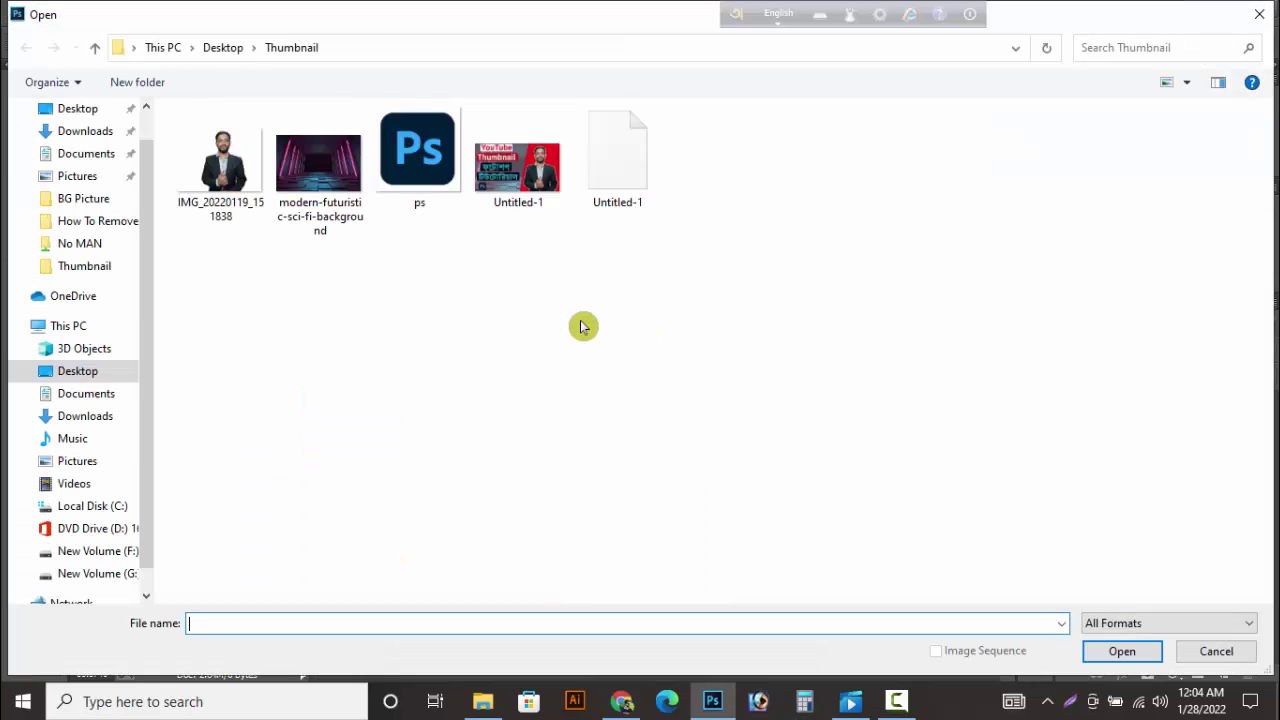
double_click(321, 172)
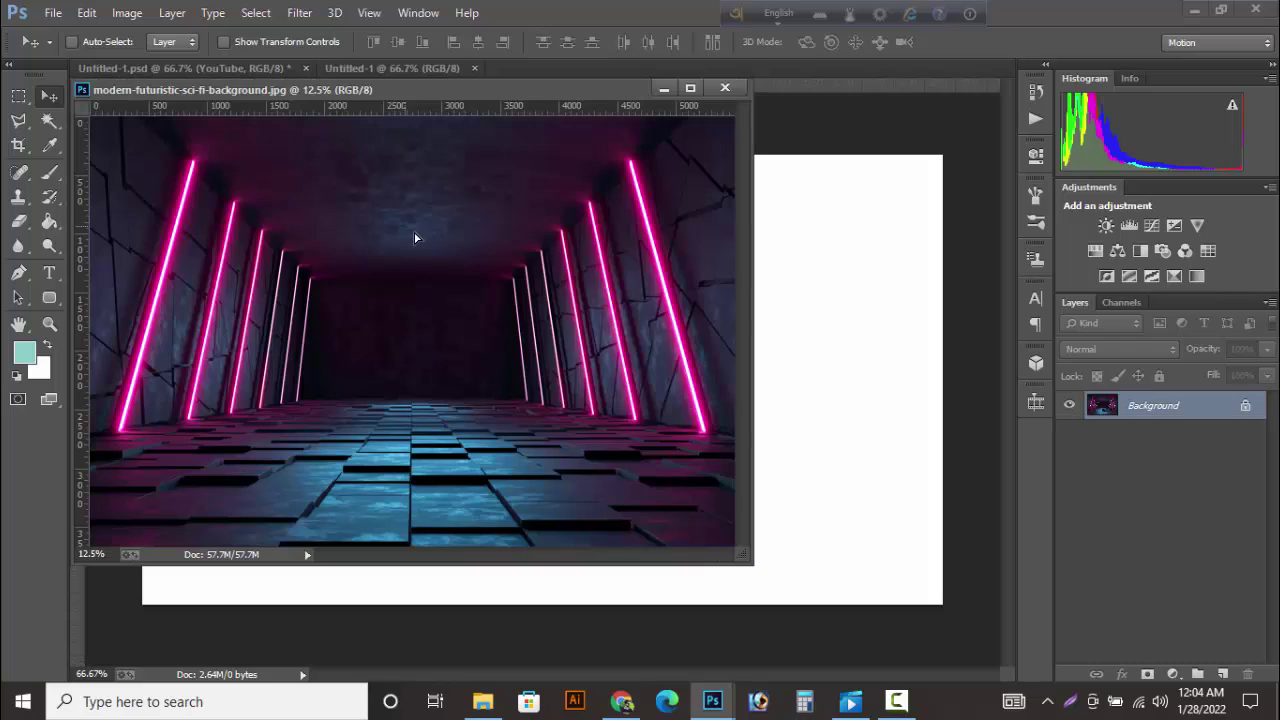
drag(414, 237, 820, 388)
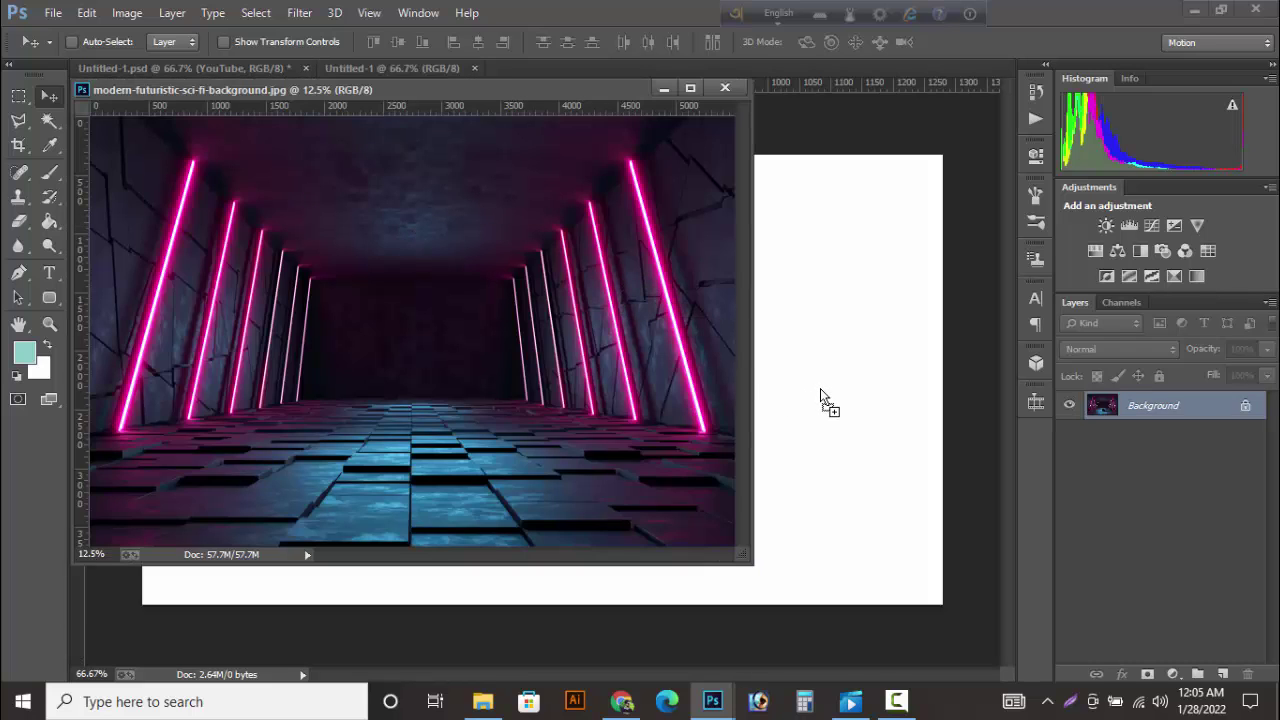
click(718, 89)
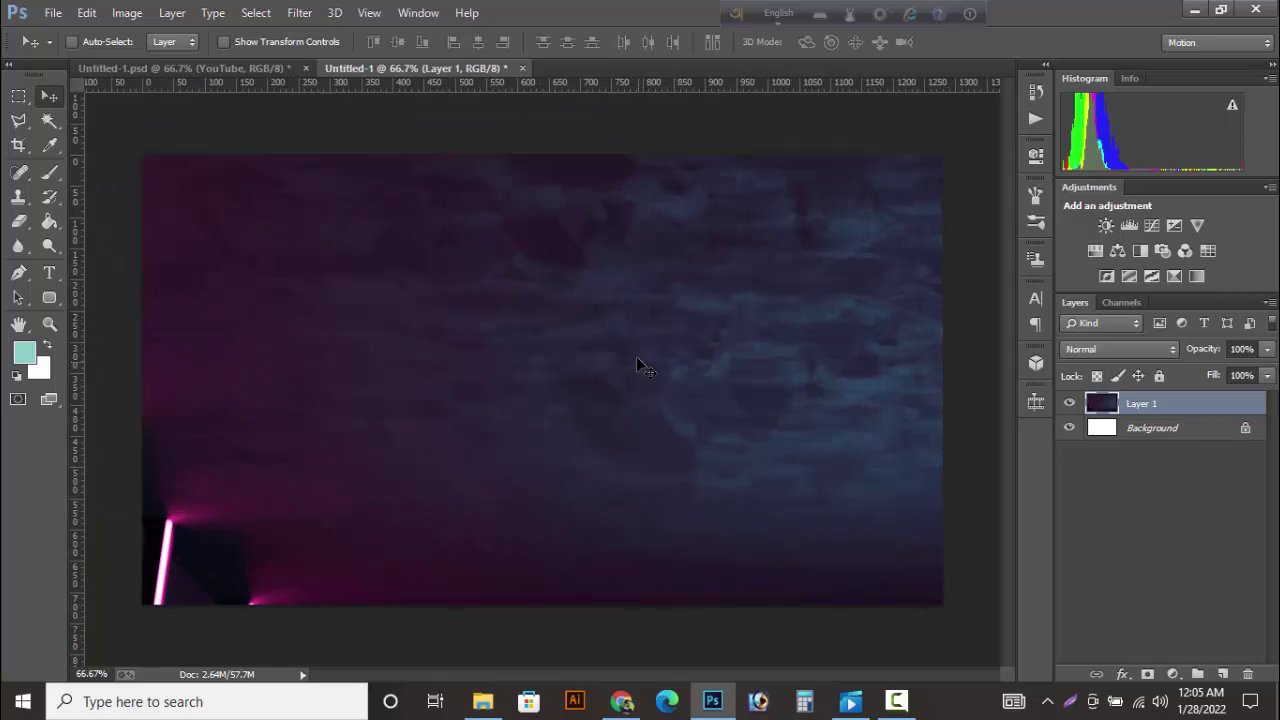
Step: Scale the sci-fi background layer to about 29.33% width and 27.22% height, and shift it upward so it covers the canvas
key(ctrl+t)
key(ctrl+minus)
key(ctrl+minus)
key(ctrl+minus)
key(ctrl+minus)
key(ctrl+minus)
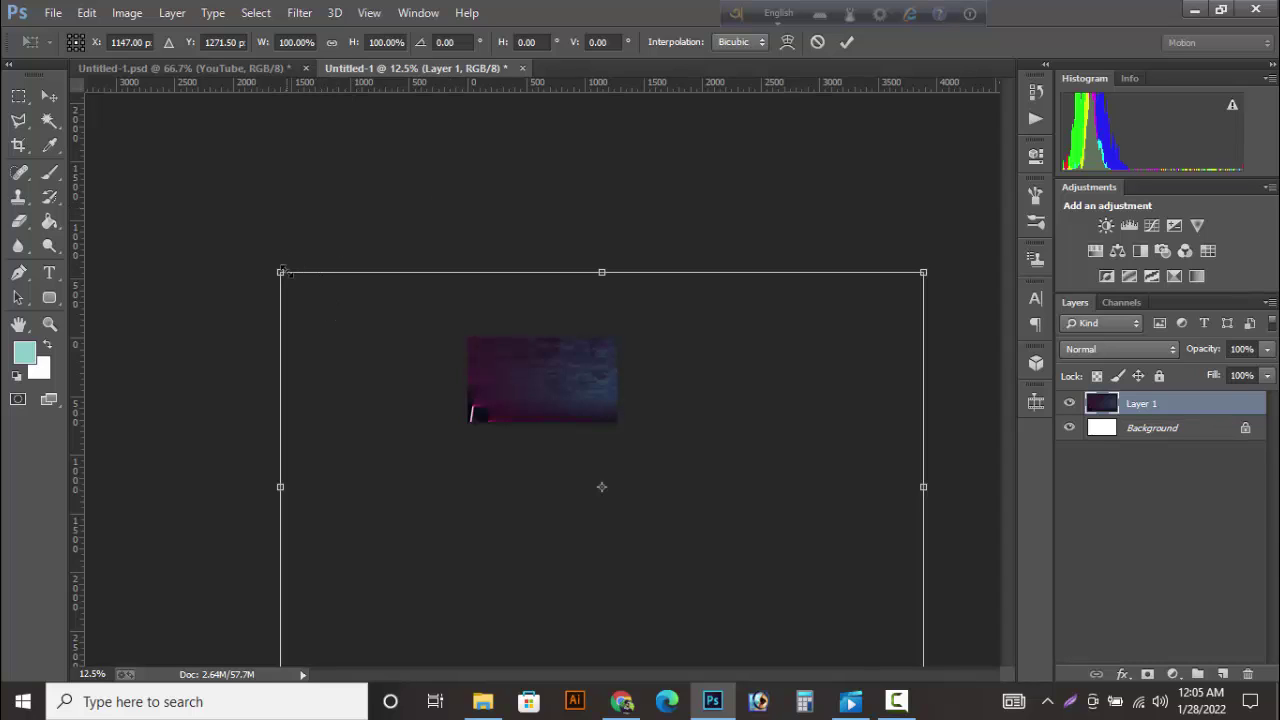
drag(466, 336, 456, 318)
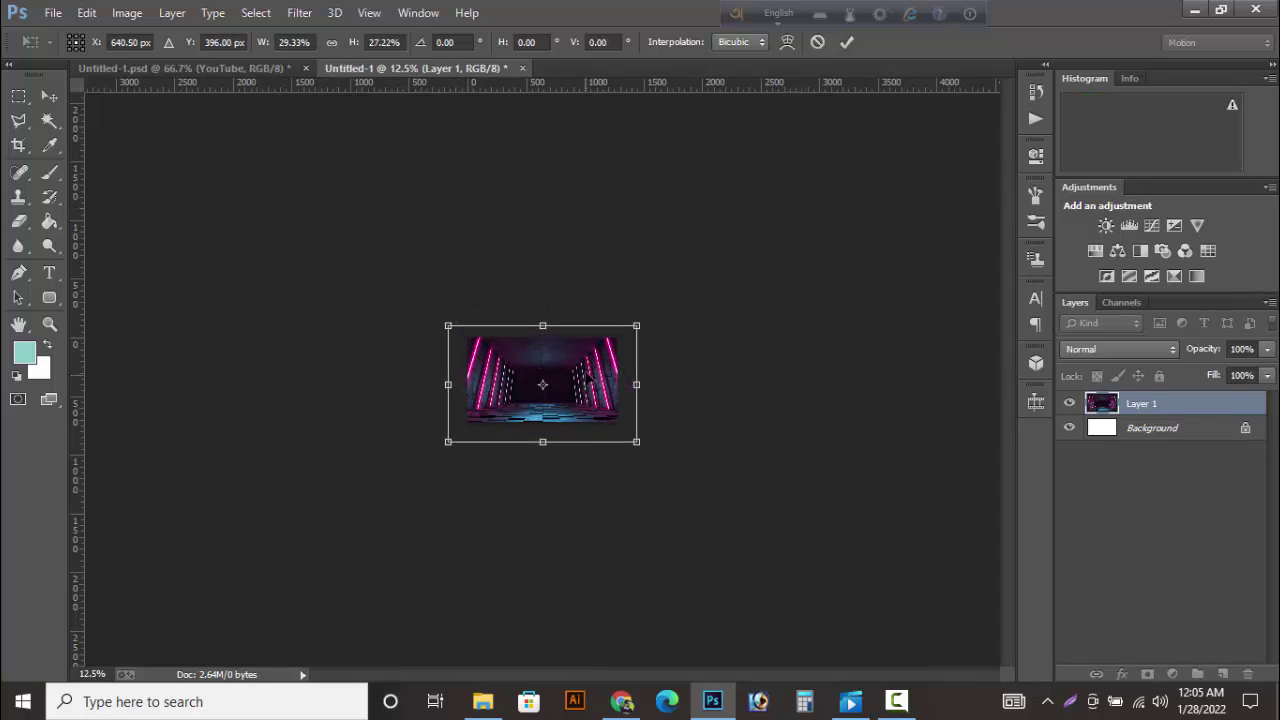
key(Up)
key(Up)
key(Up)
key(Up)
key(Up)
key(Up)
key(Up)
key(Up)
key(Up)
key(Up)
key(Up)
key(Up)
key(Up)
key(Up)
key(Up)
key(Up)
key(Up)
key(Up)
key(Up)
key(Up)
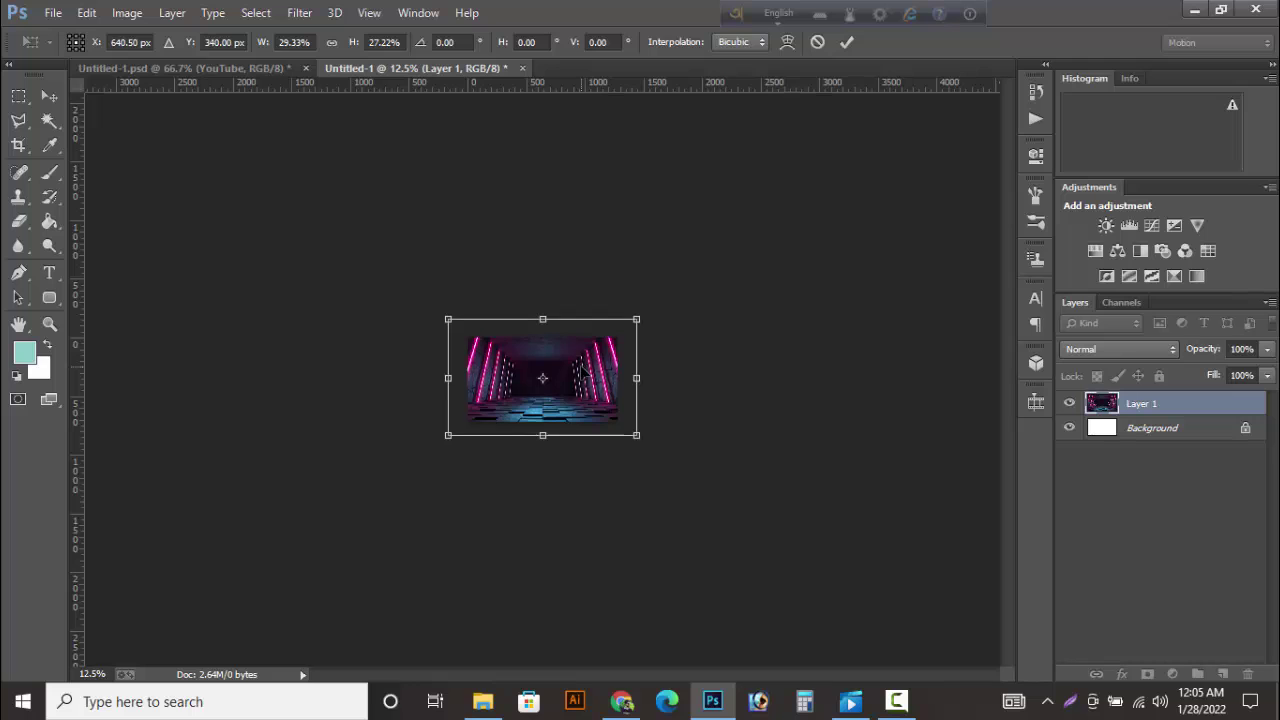
key(v)
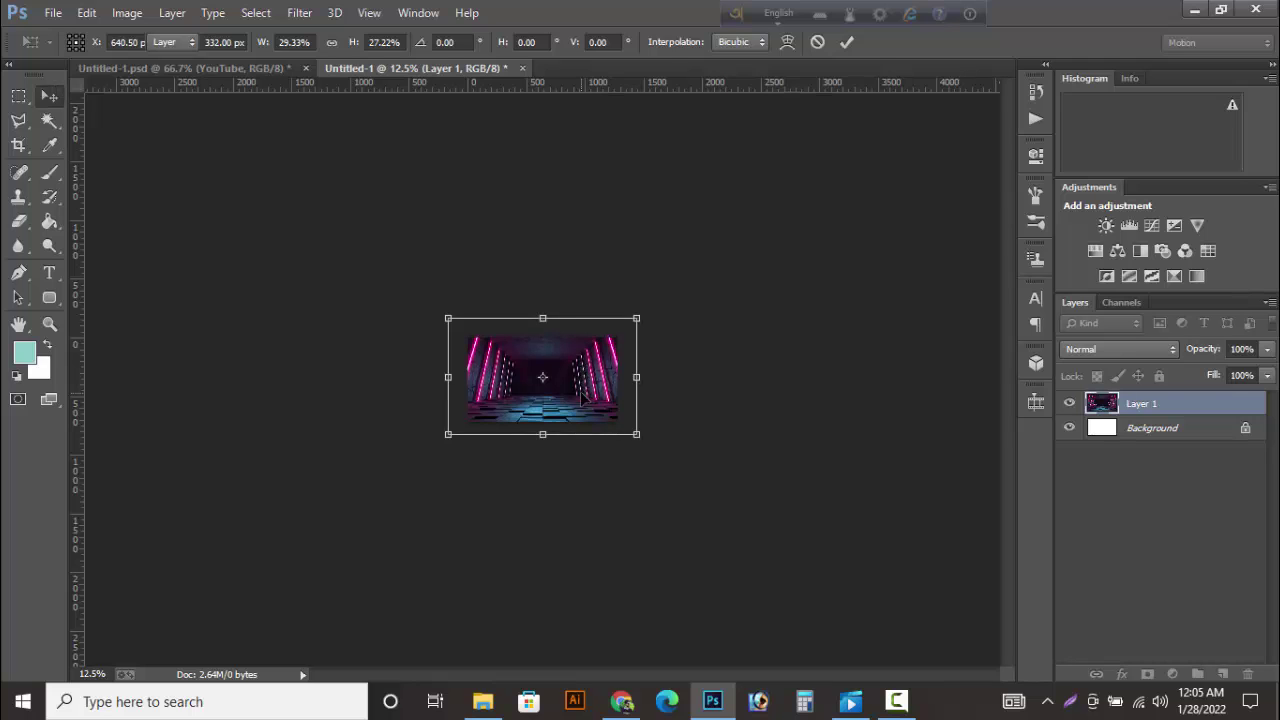
key(Return)
Step: Lower the sci-fi background layer's opacity to 87%
key(ctrl+plus)
key(ctrl+plus)
key(ctrl+plus)
key(ctrl+plus)
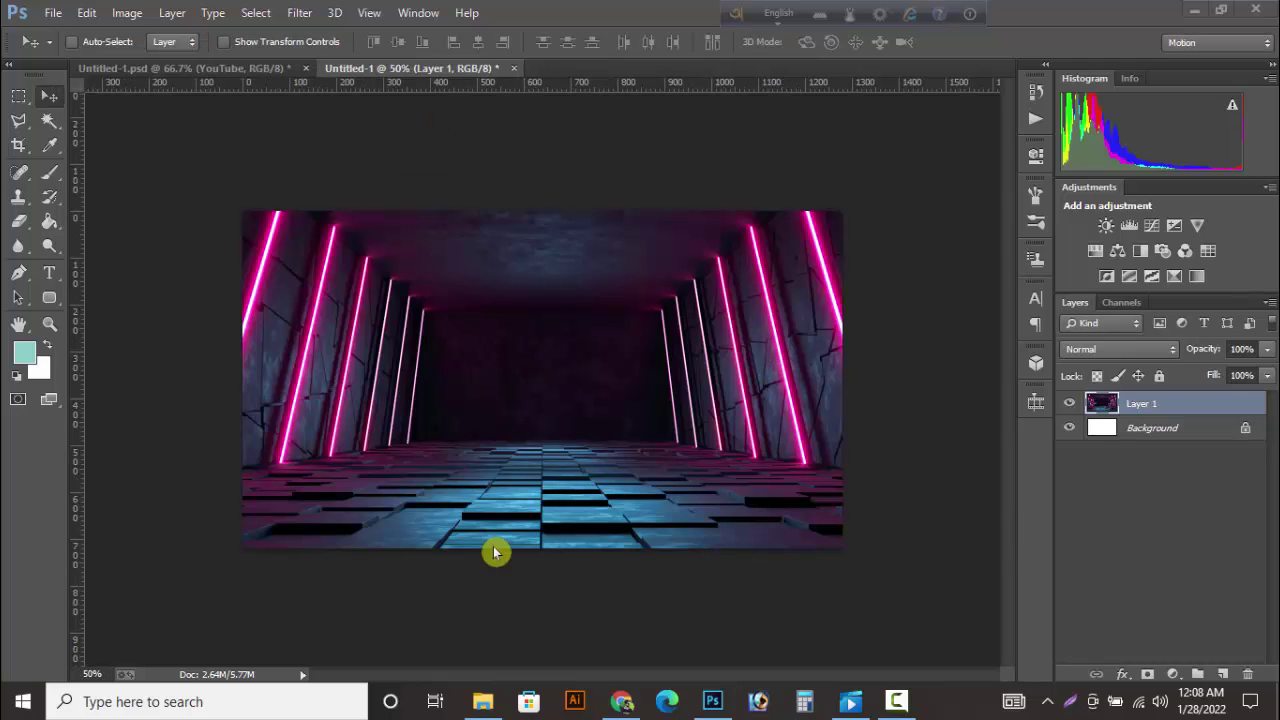
key(ctrl+plus)
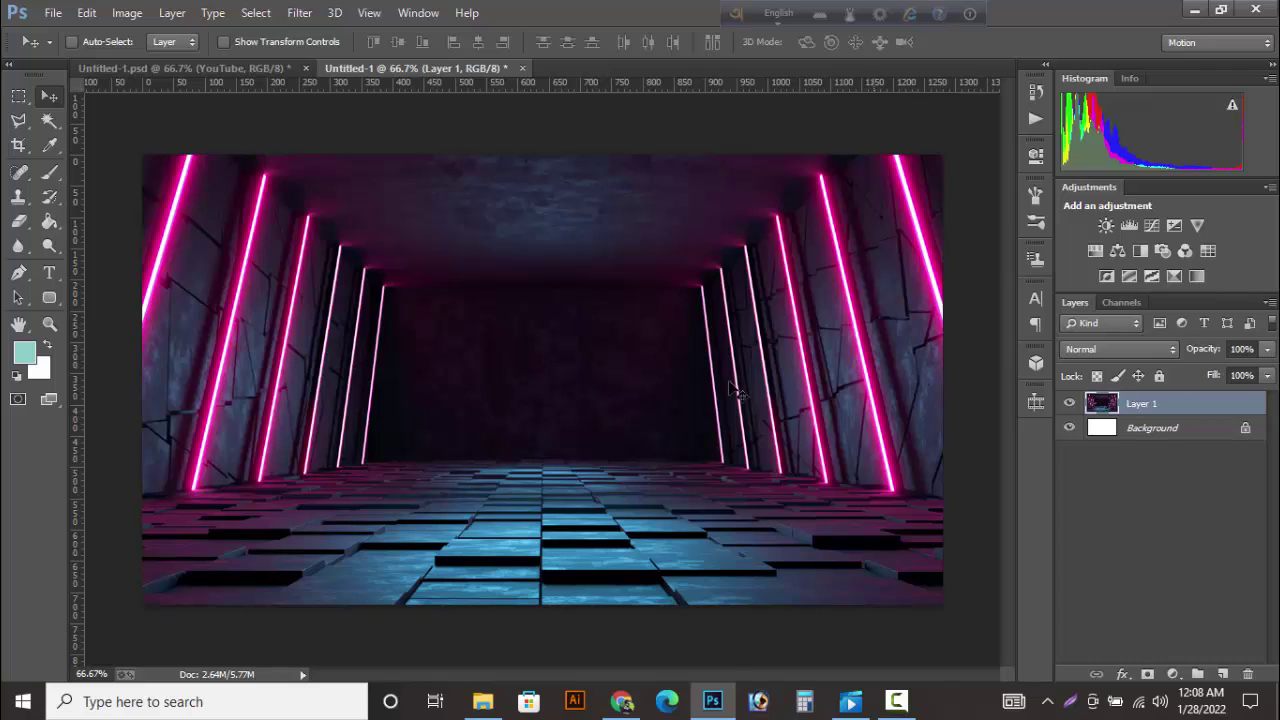
click(1267, 350)
drag(1264, 370, 1258, 375)
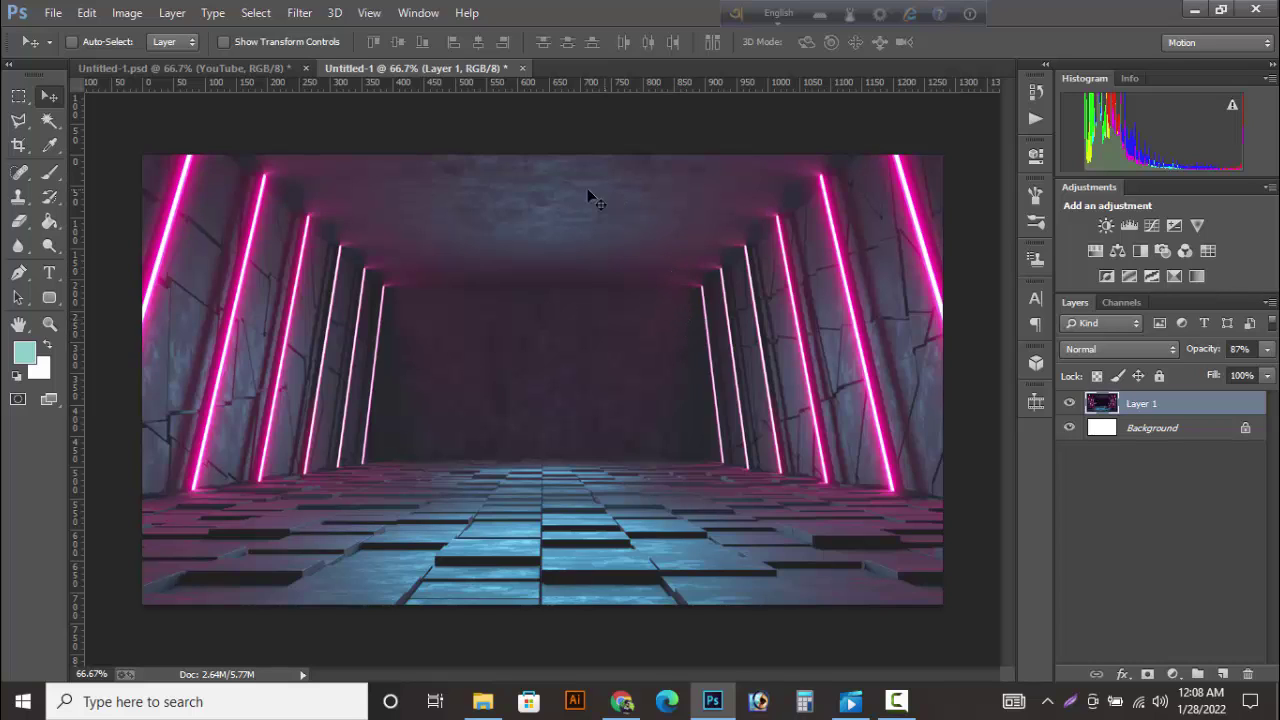
Step: Open the portrait photo IMG_20220119_151838.jpg, copy it into the thumbnail document above the background, and close the source image
right_click(570, 73)
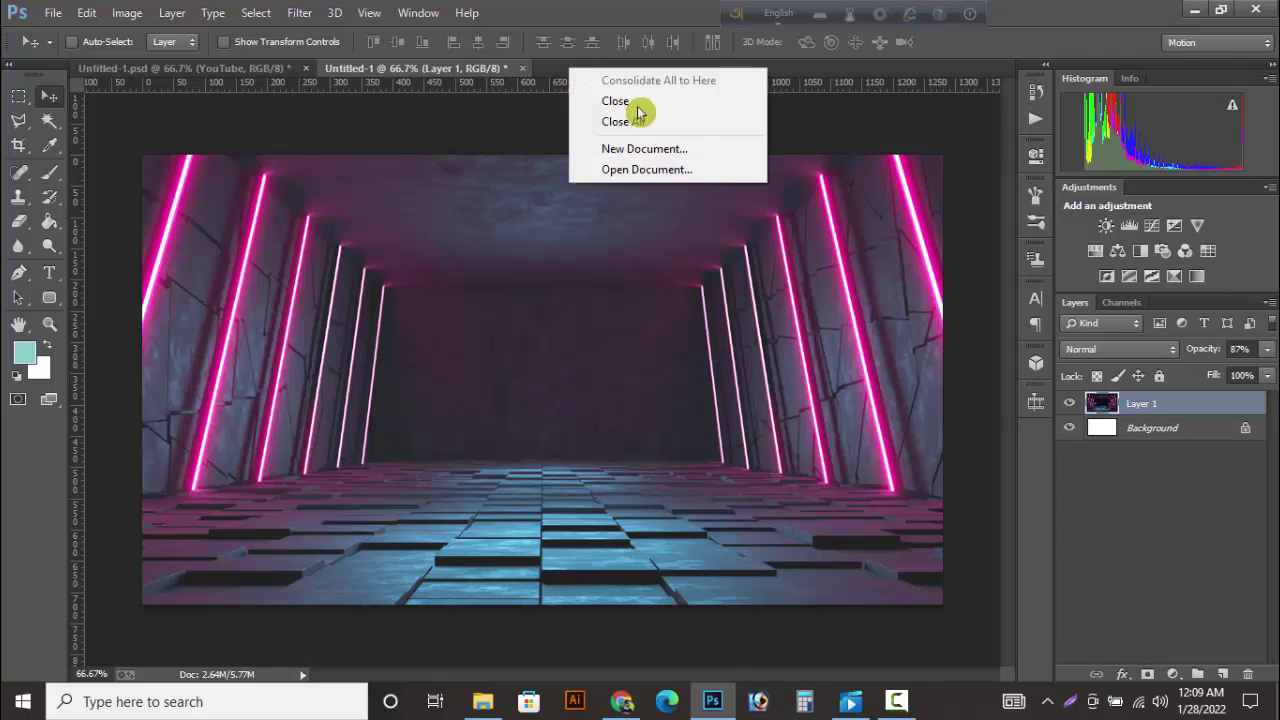
click(47, 13)
click(47, 13)
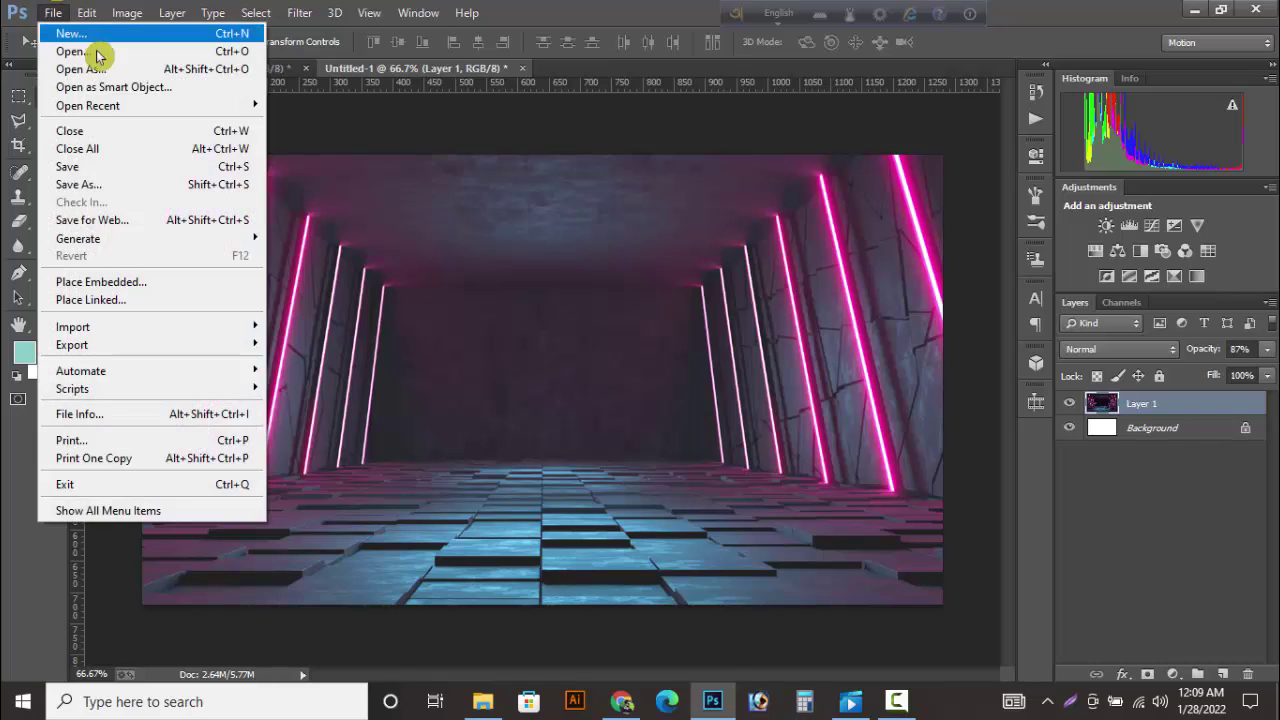
click(30, 37)
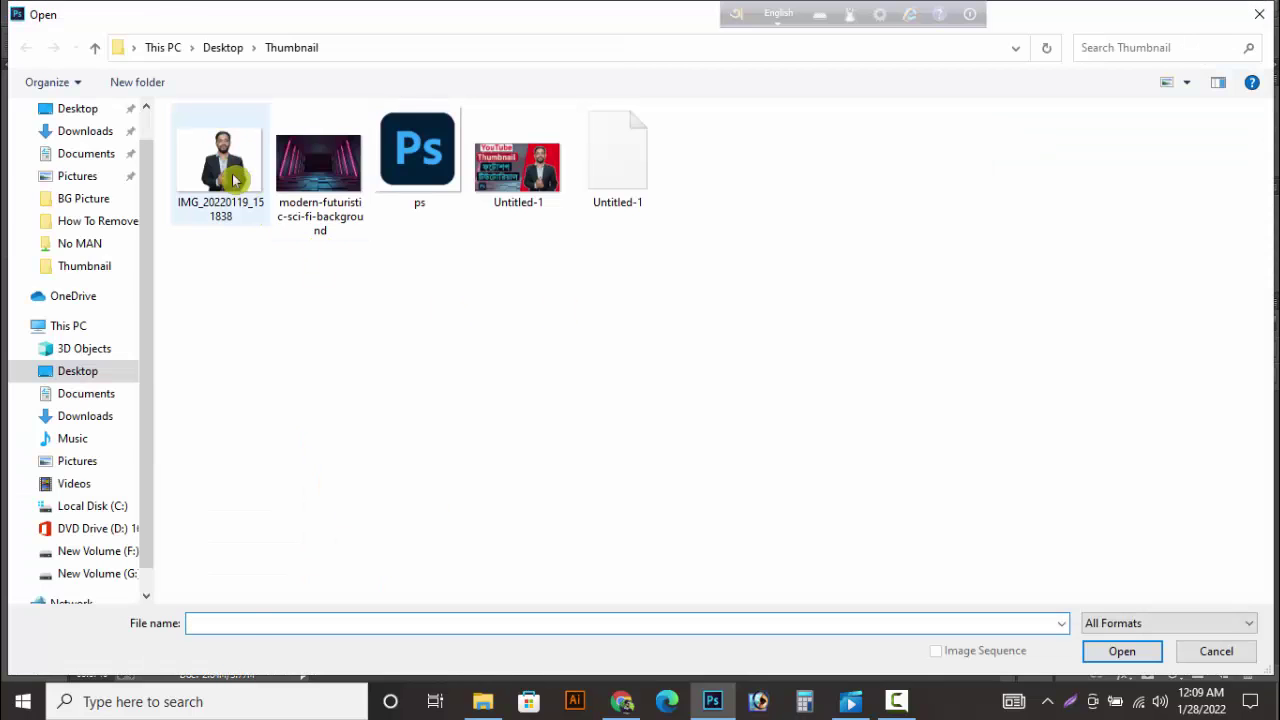
click(224, 170)
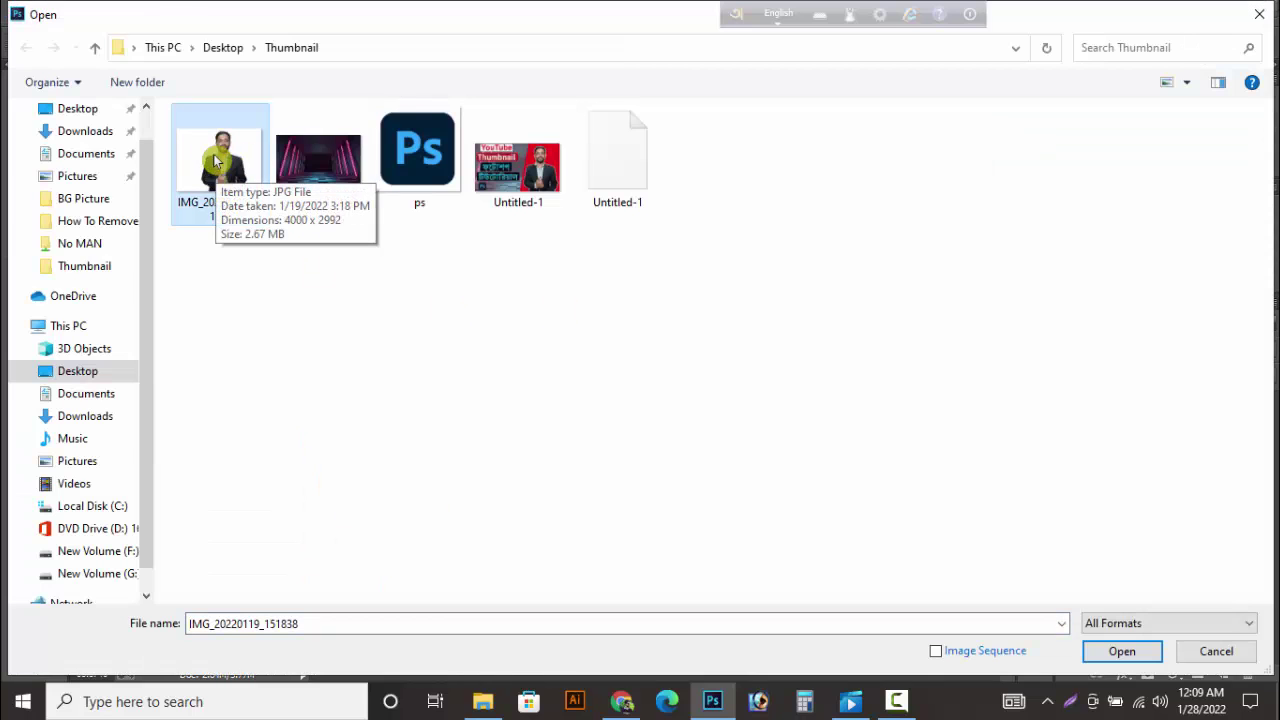
click(1120, 653)
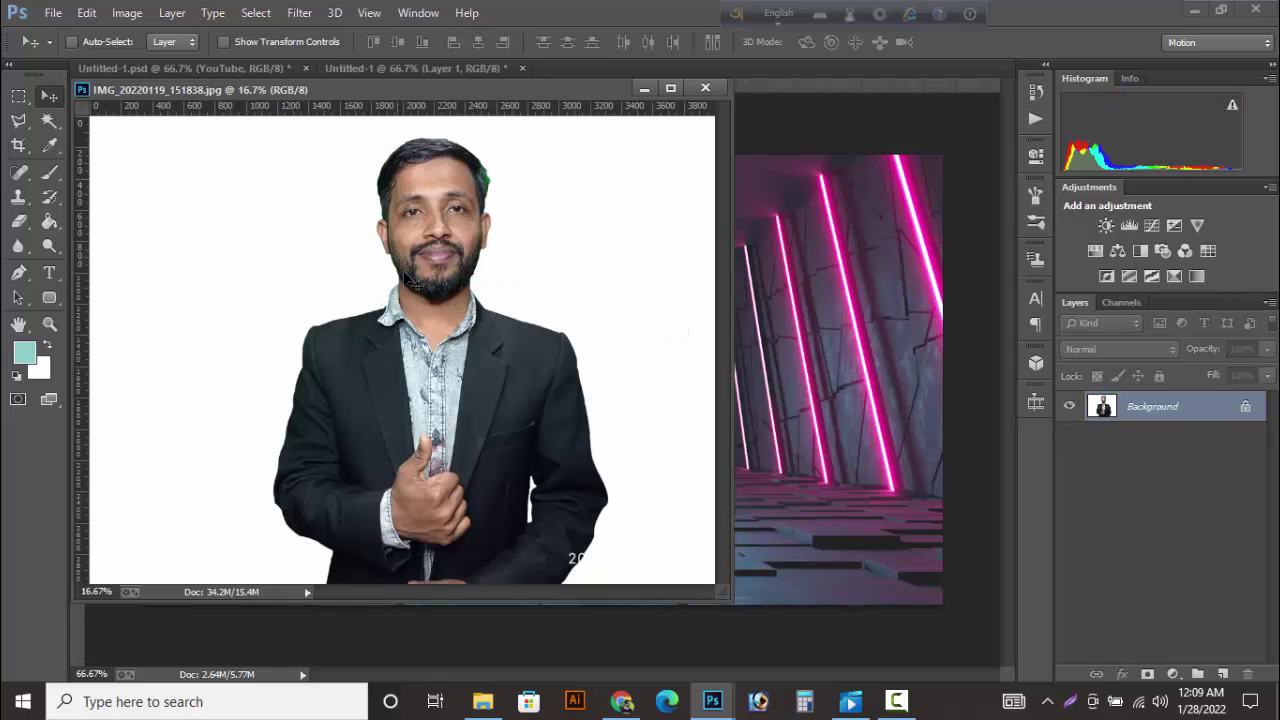
drag(437, 258, 819, 365)
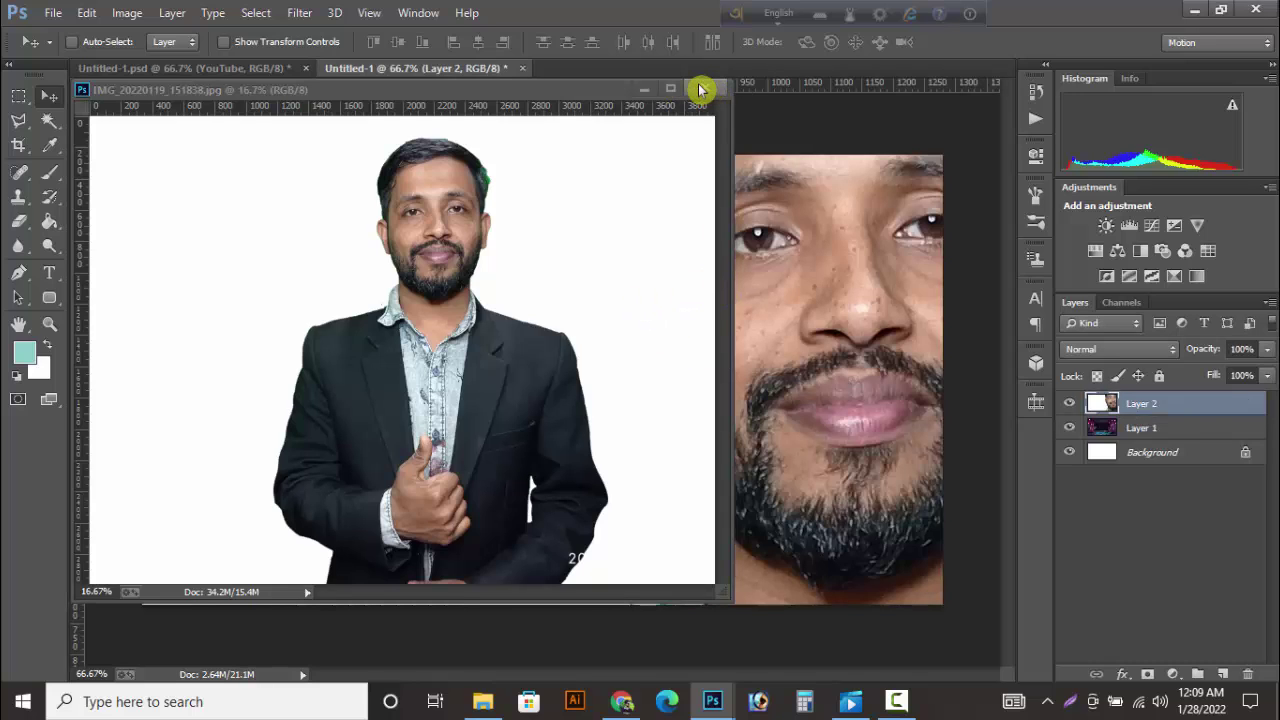
click(700, 90)
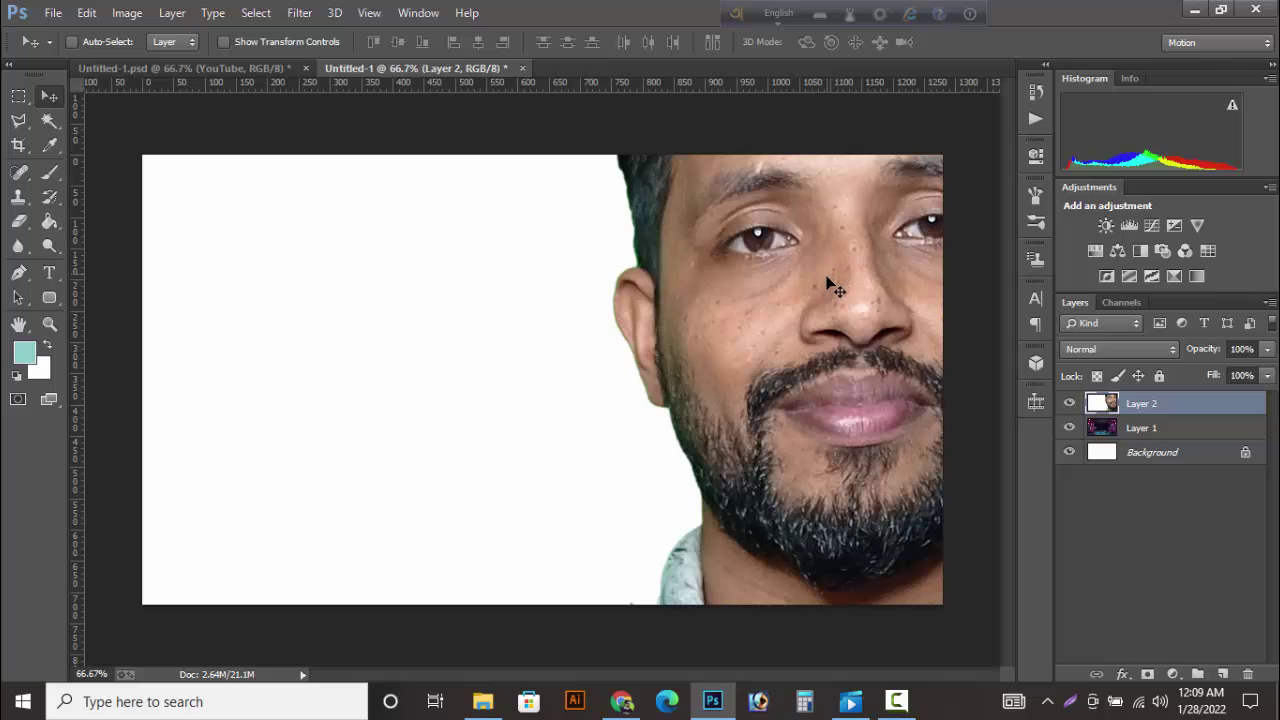
Step: Scale the portrait layer to about 18.9% and centre it on the canvas over the sci-fi background
key(ctrl+t)
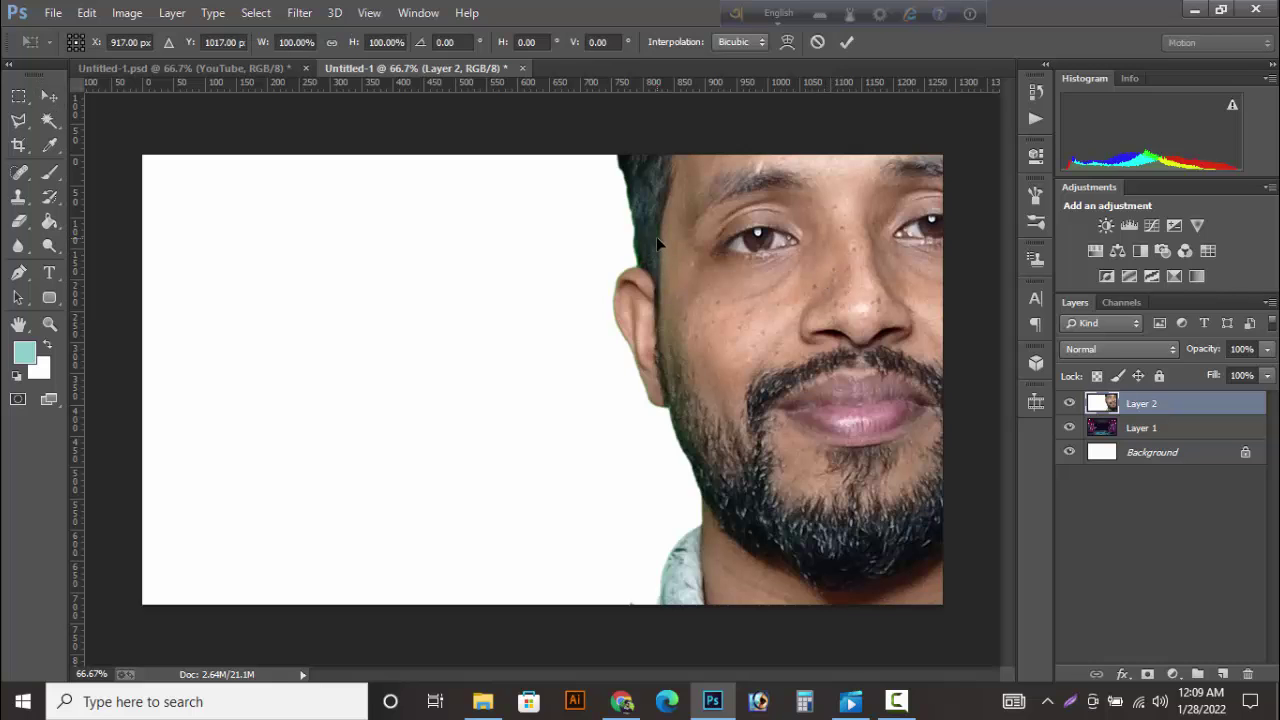
key(ctrl+minus)
key(ctrl+minus)
key(ctrl+minus)
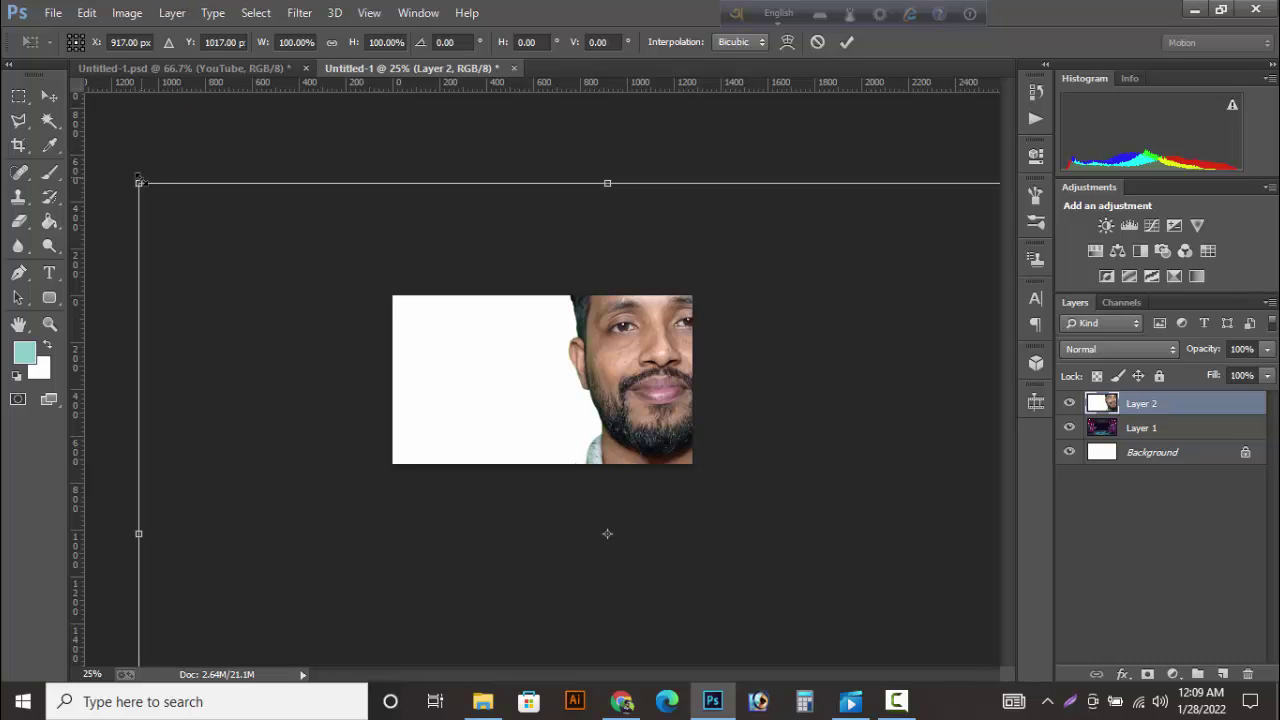
drag(137, 182, 480, 439)
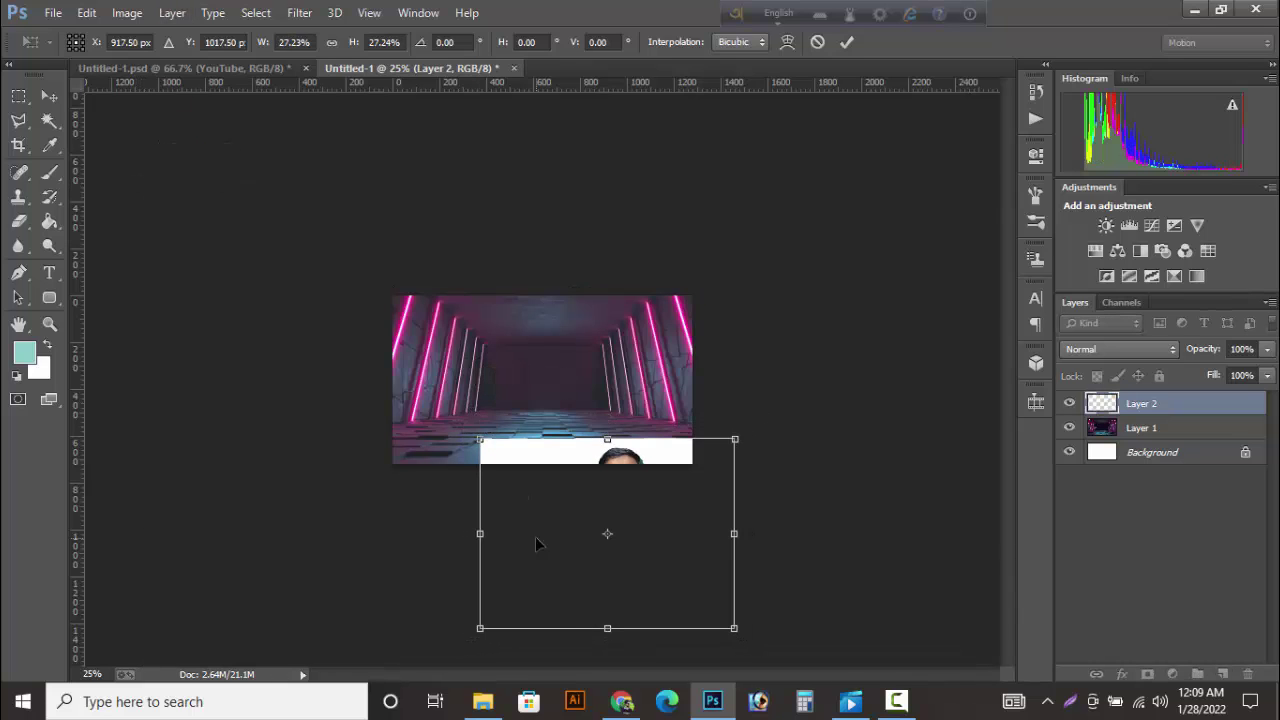
drag(553, 457, 489, 331)
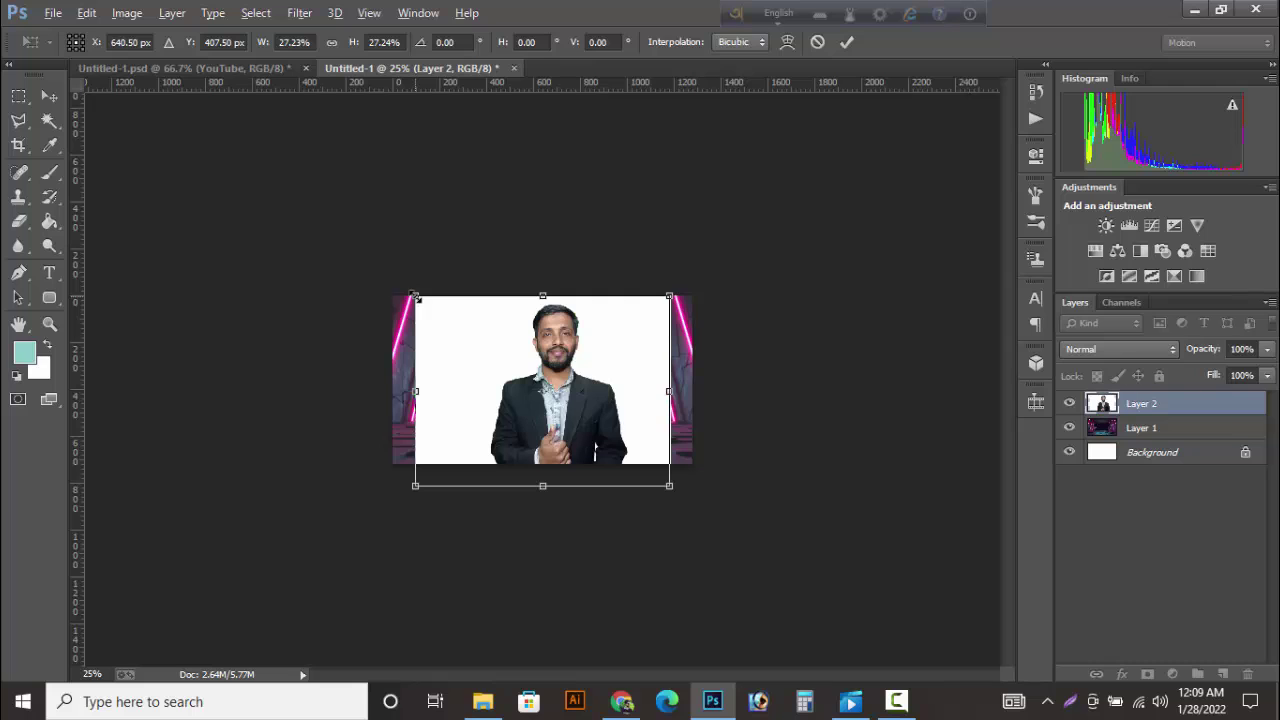
drag(416, 297, 459, 334)
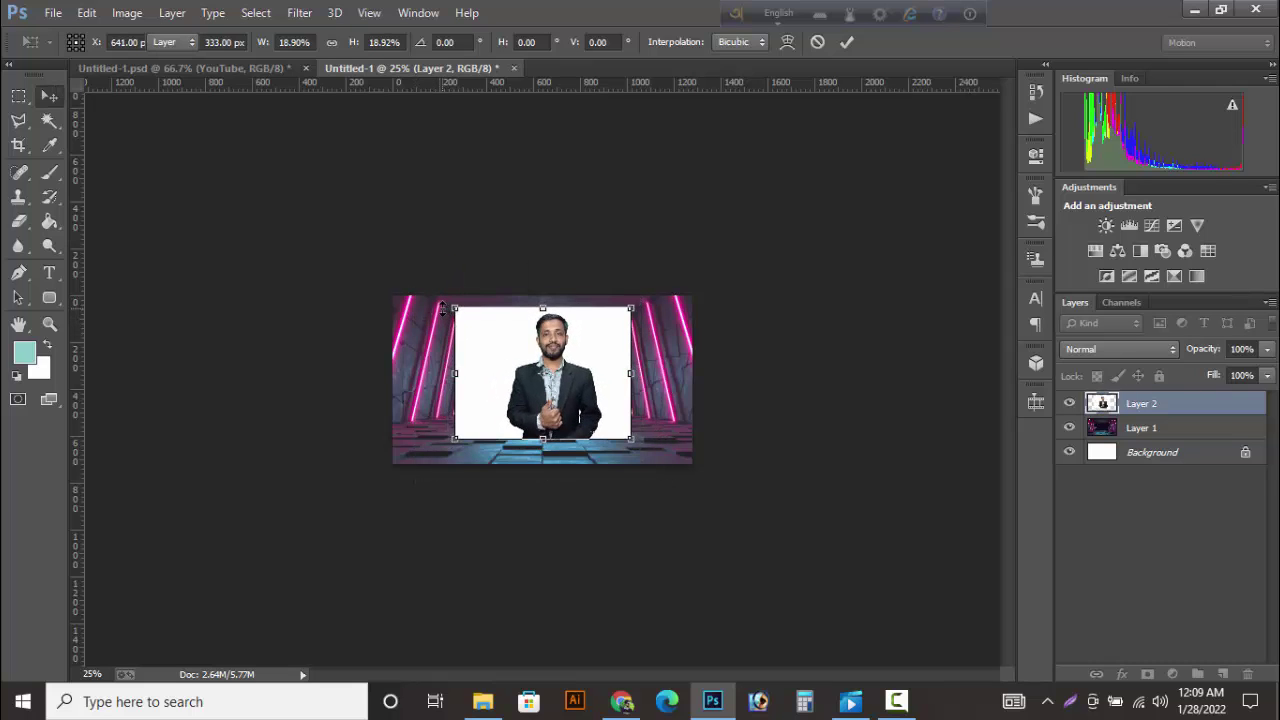
key(Return)
Step: Remove the white backdrop around the man with a Magic Wand selection at tolerance 30, and deselect
key(ctrl+plus)
key(ctrl+plus)
key(ctrl+plus)
key(ctrl+plus)
key(ctrl+minus)
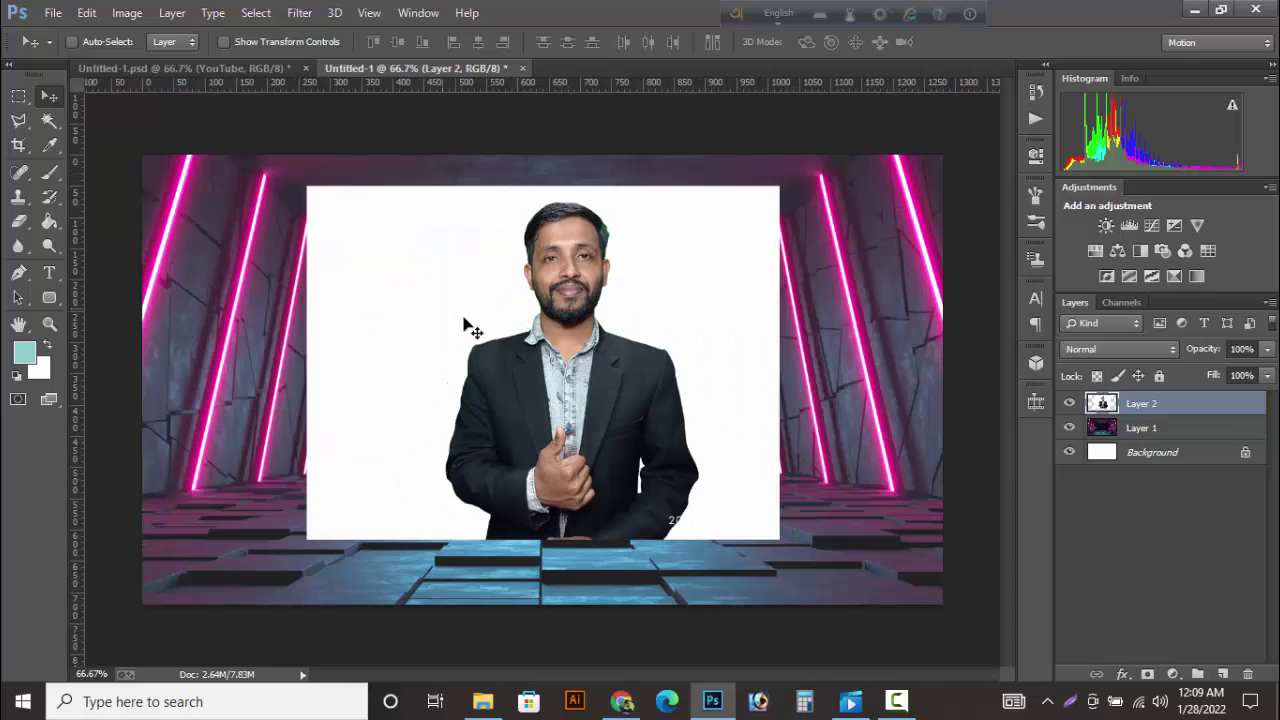
click(49, 120)
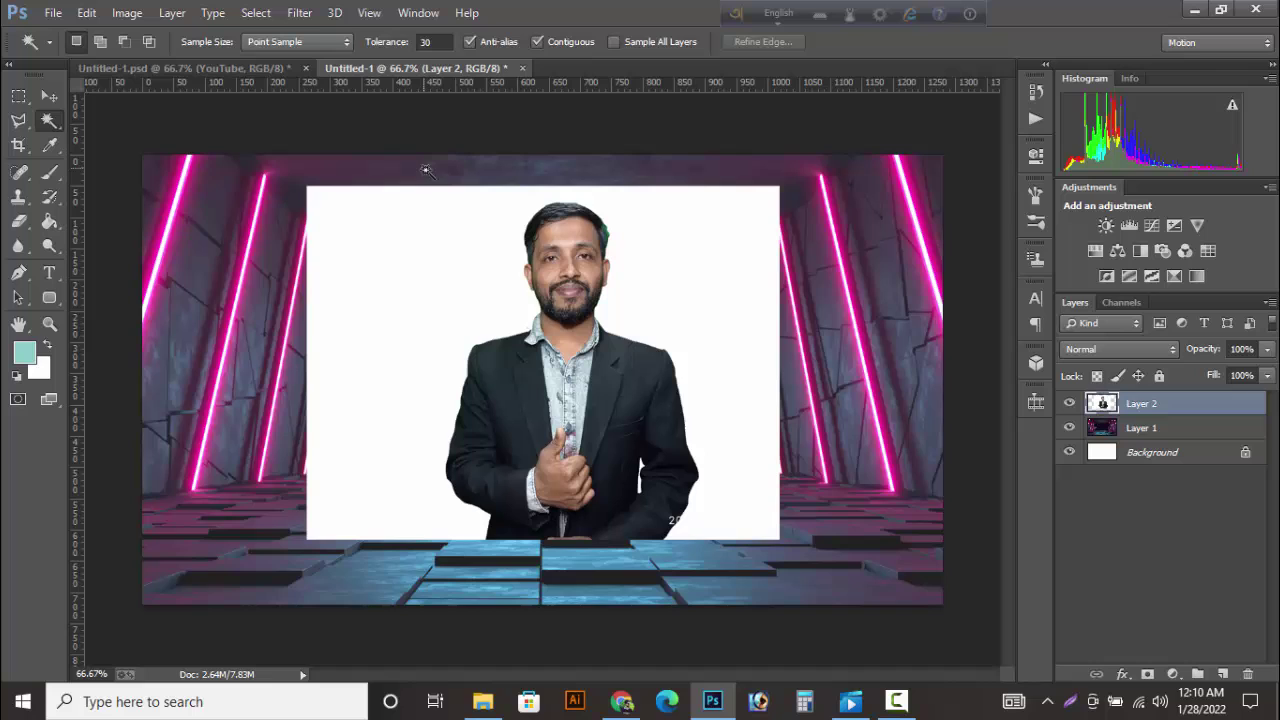
click(683, 270)
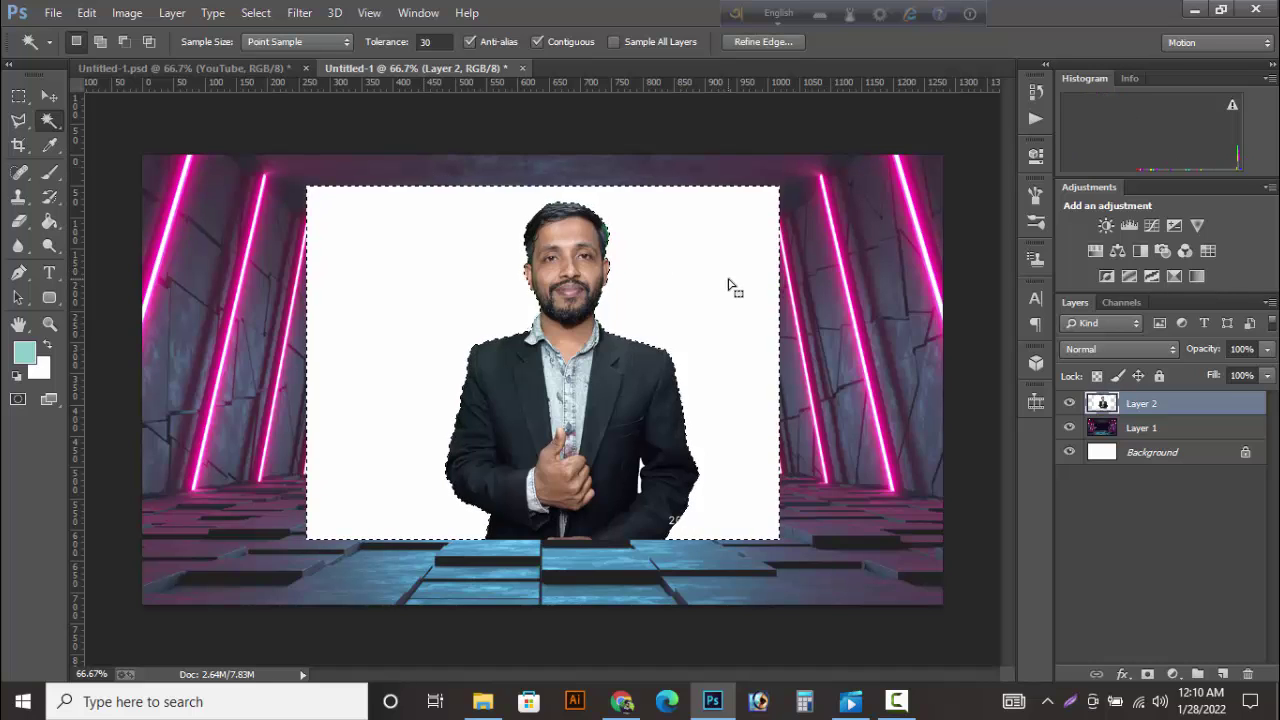
key(Delete)
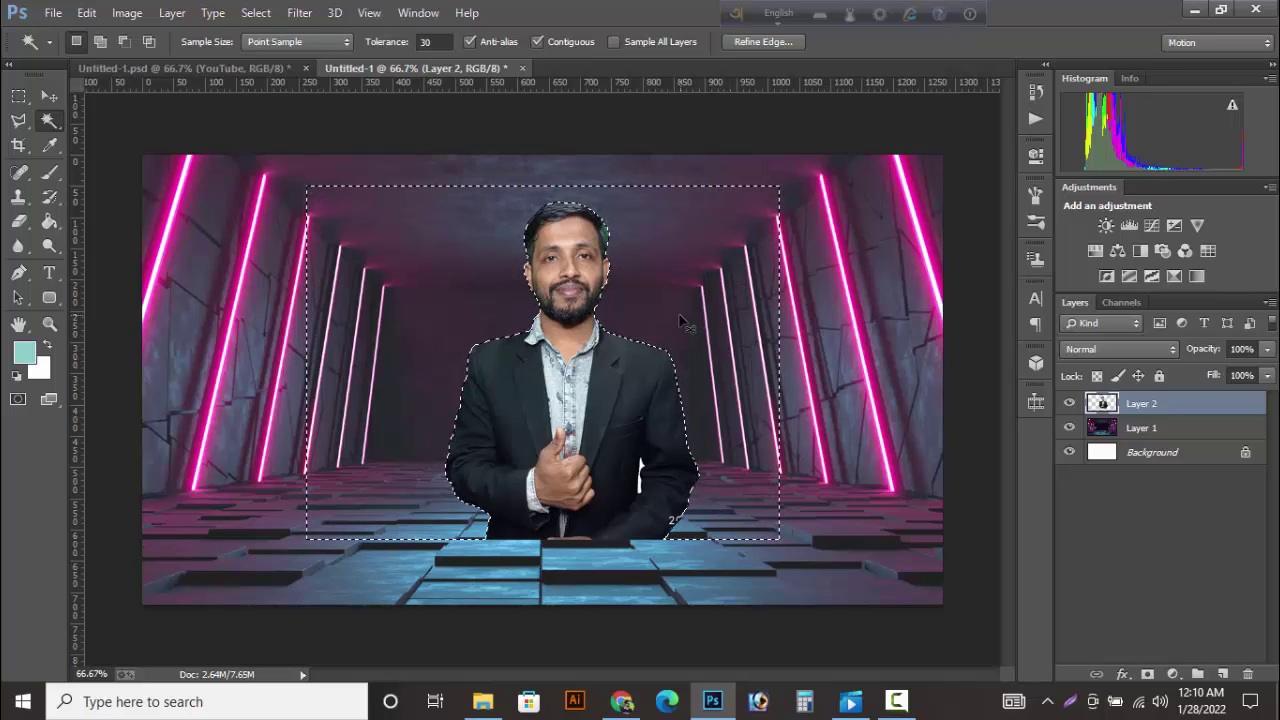
key(ctrl+d)
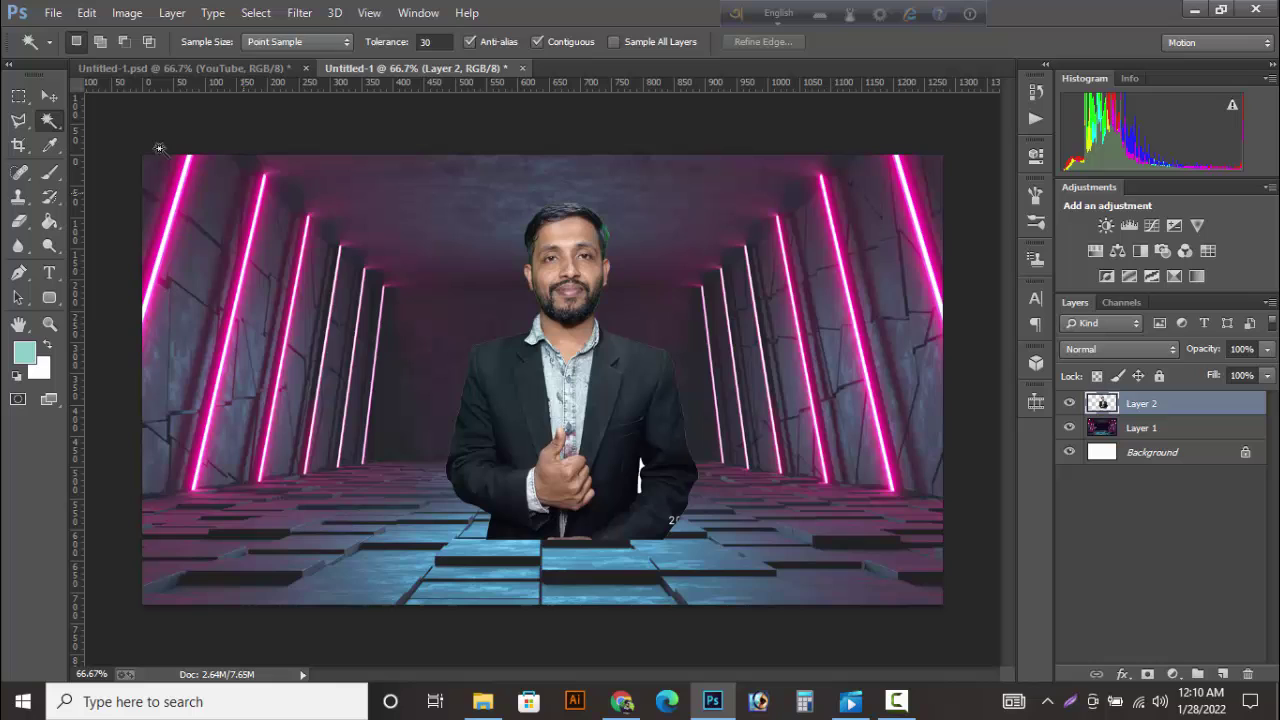
Step: Move the man's cut-out to the right side of the canvas and enlarge it to nearly the full canvas height
click(49, 96)
drag(592, 378, 812, 452)
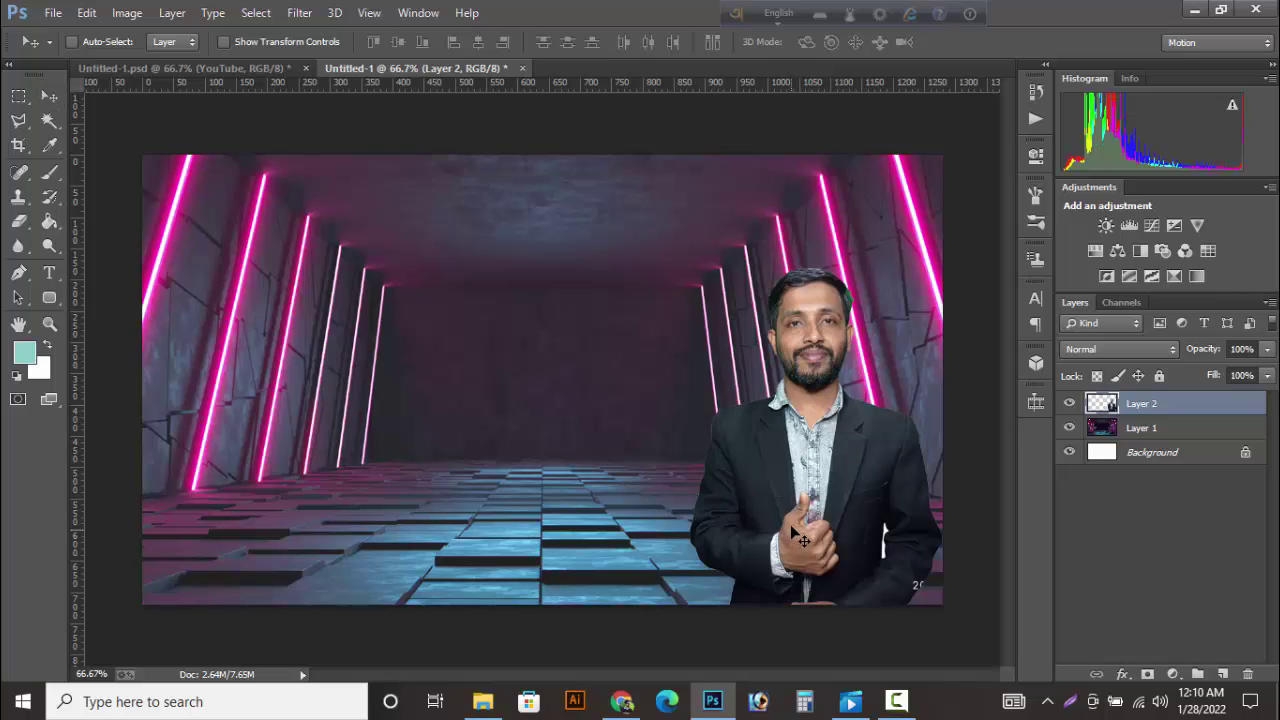
key(ctrl+t)
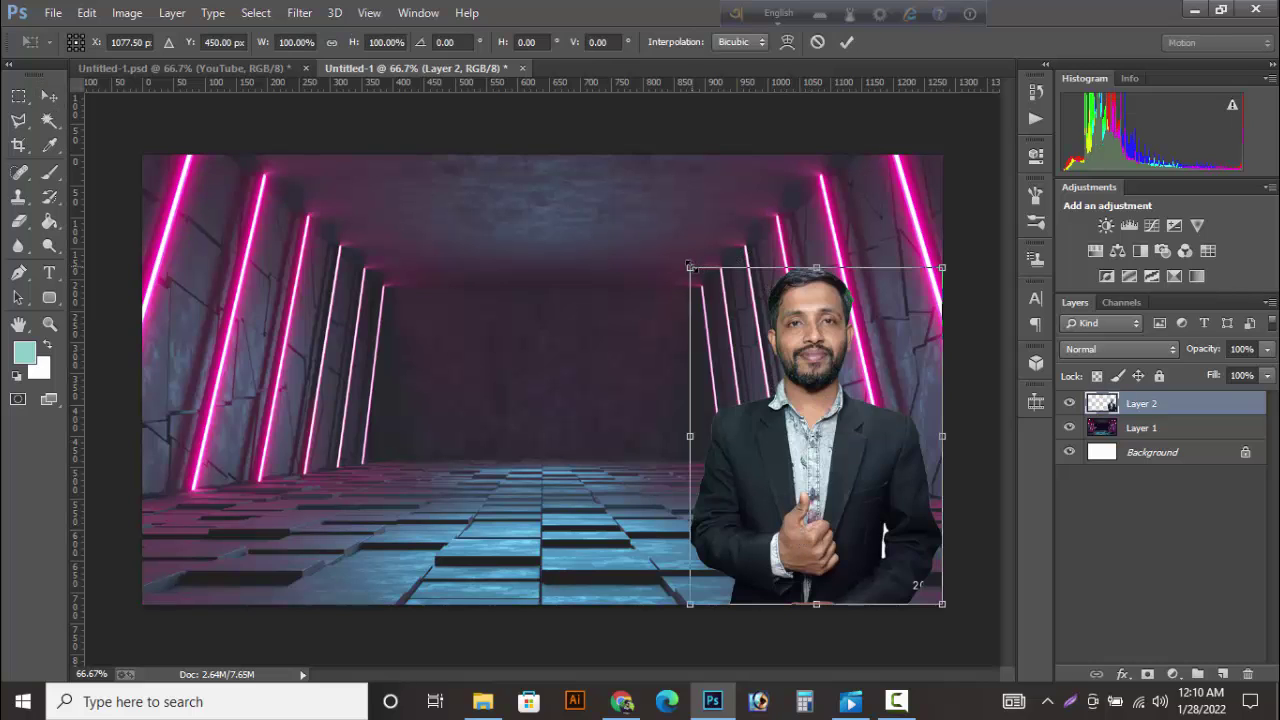
drag(690, 266, 650, 215)
key(Return)
drag(822, 388, 776, 343)
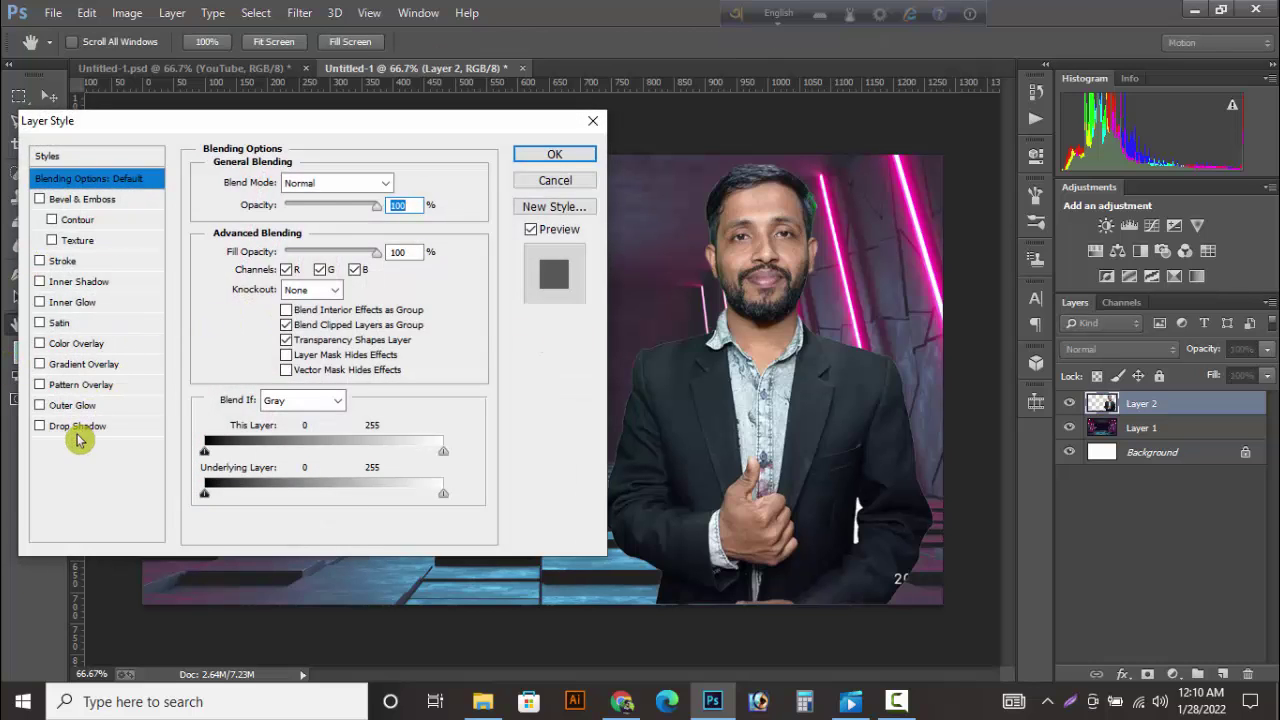
Step: Add a white (ffffff) outside stroke of 6 px to the man's cut-out layer
click(45, 262)
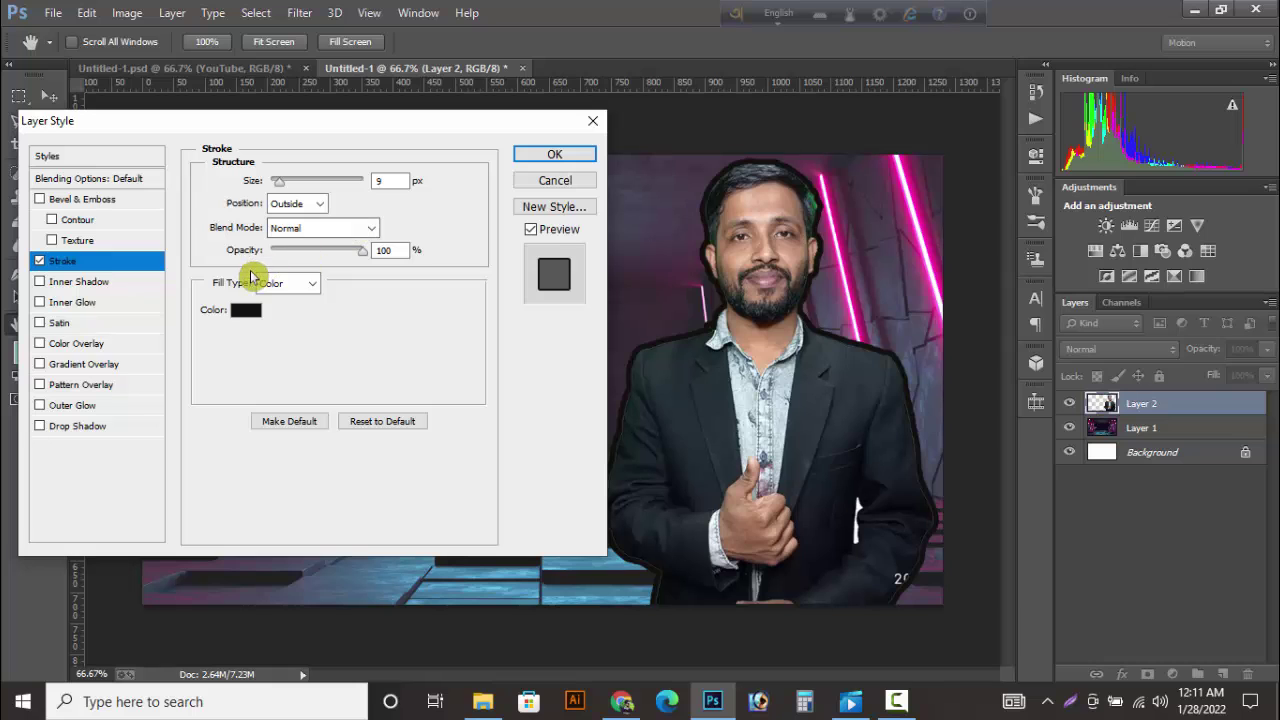
click(246, 311)
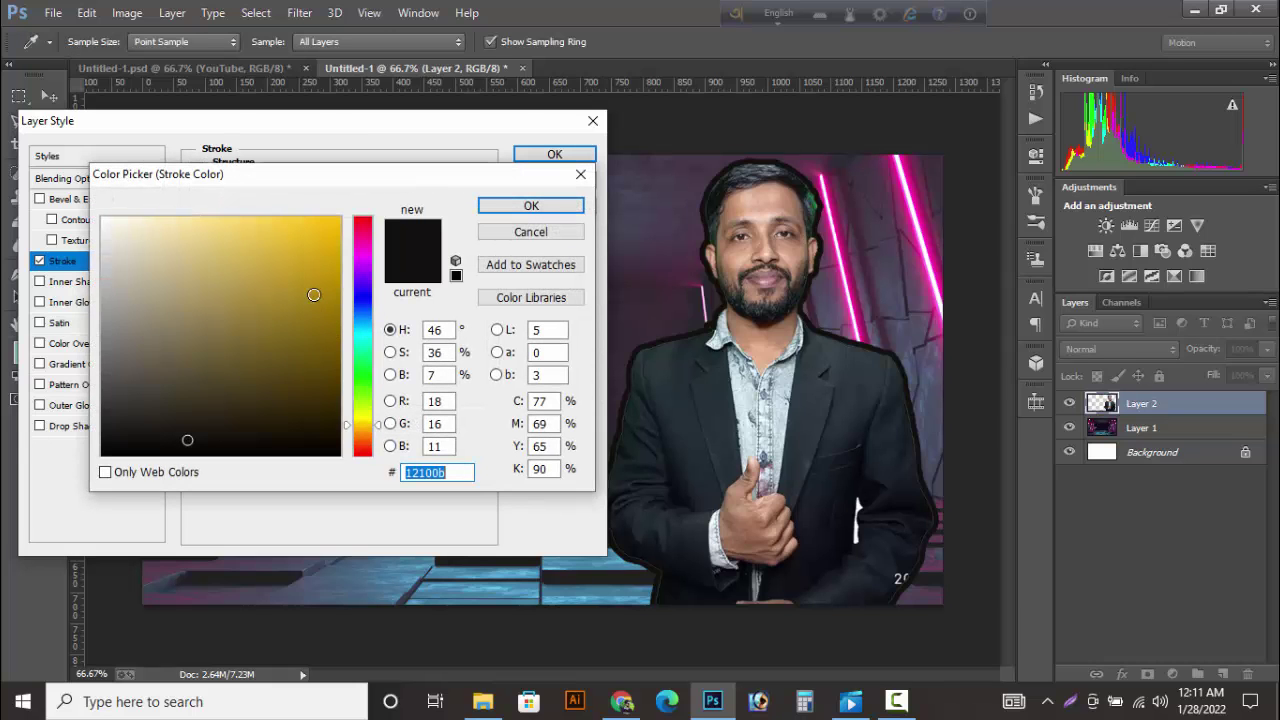
drag(213, 272, 100, 210)
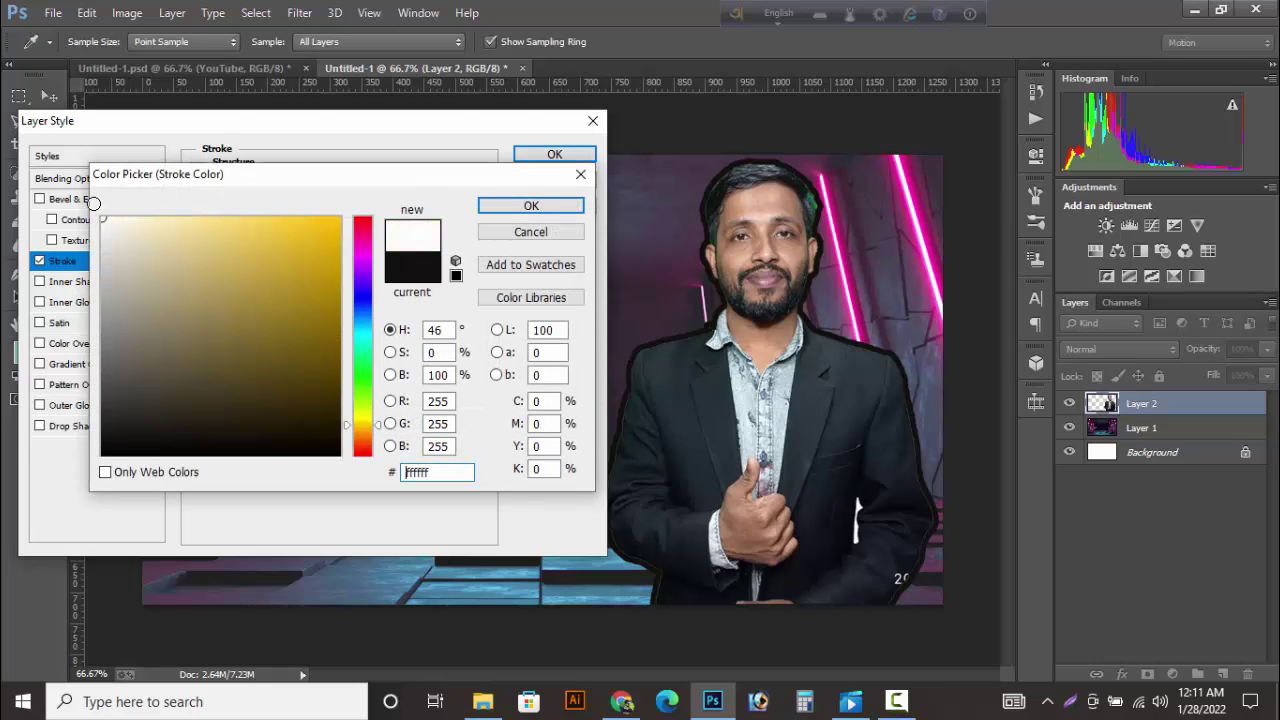
click(531, 206)
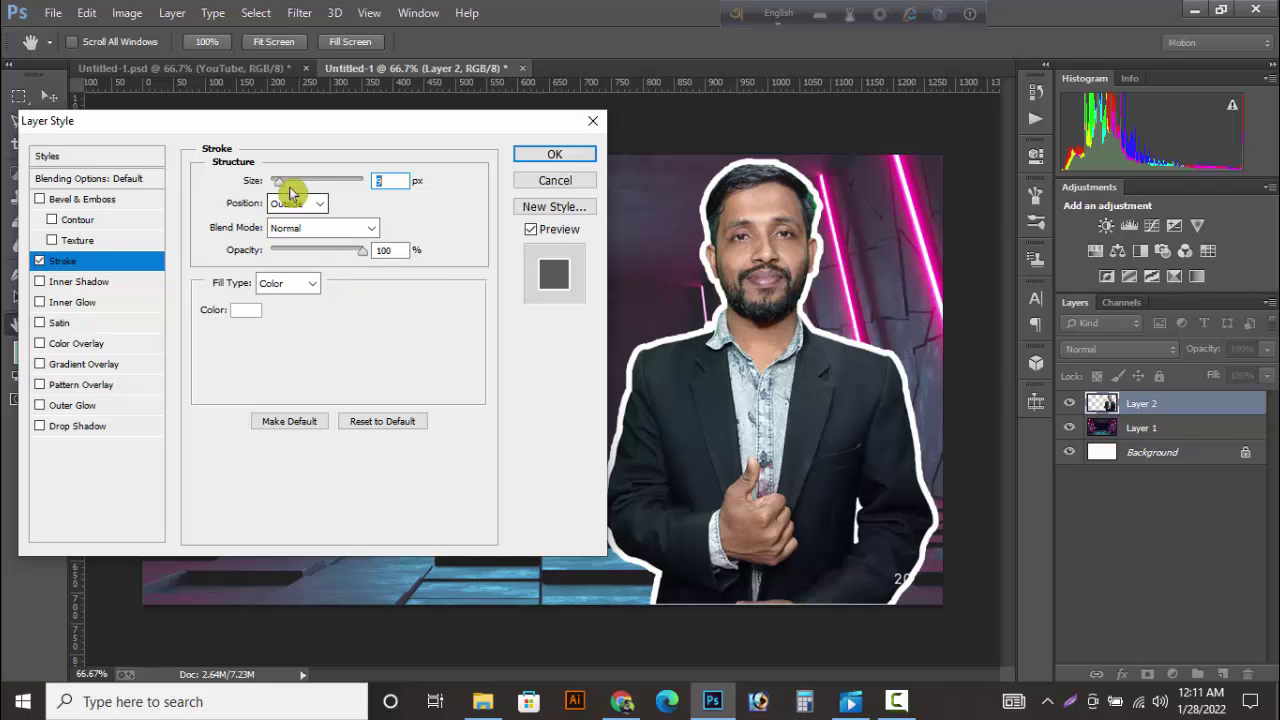
drag(278, 184, 277, 184)
click(552, 158)
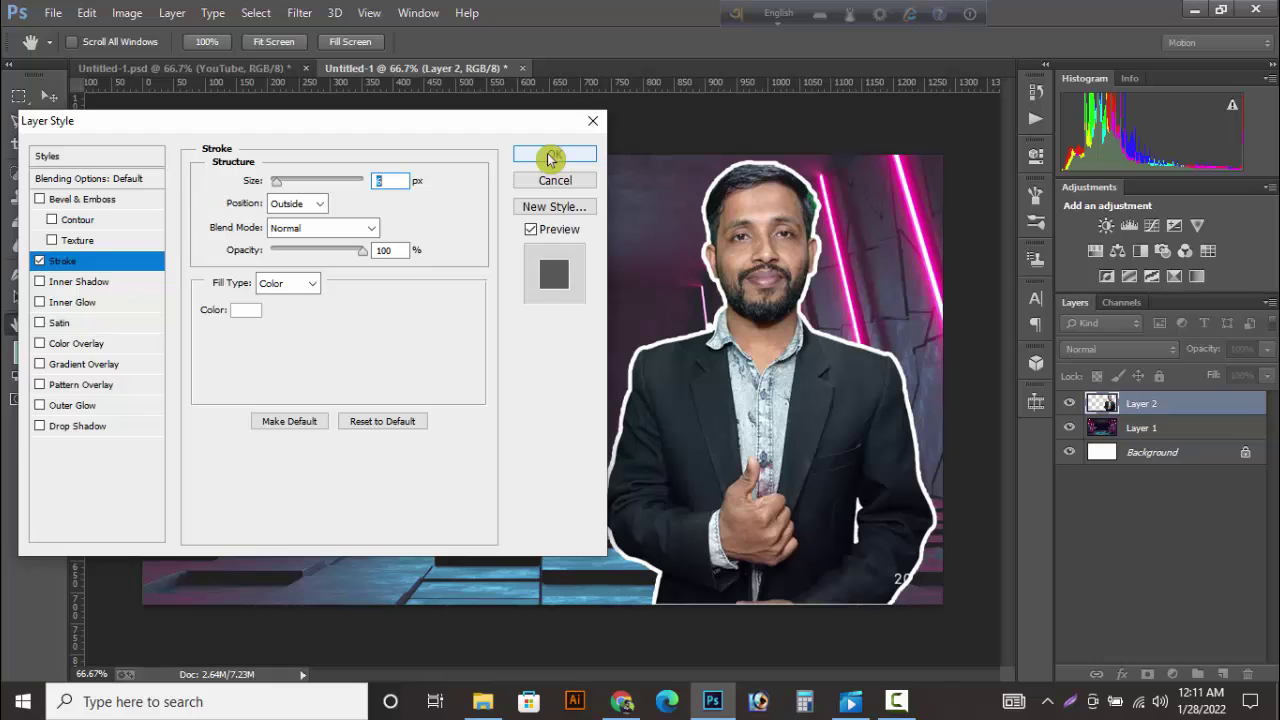
click(549, 158)
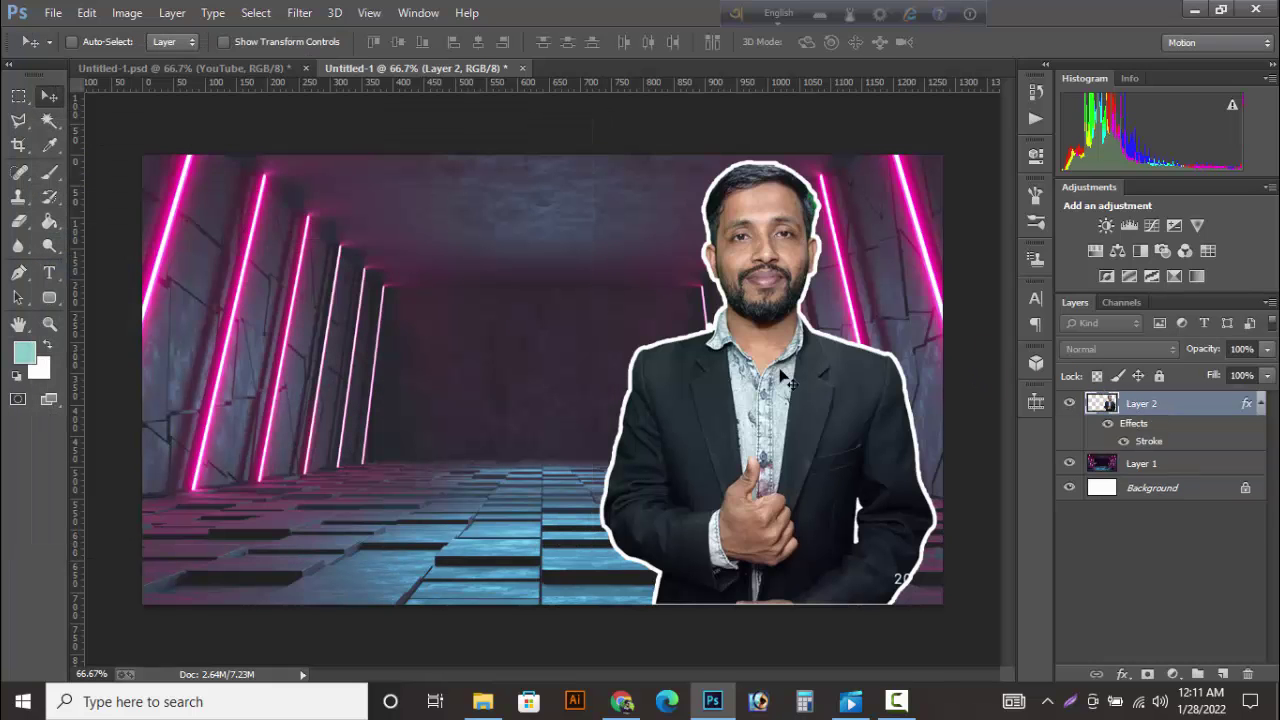
Step: Nudge the outlined man slightly to the right on the canvas
key(Right)
key(Right)
key(Right)
key(Right)
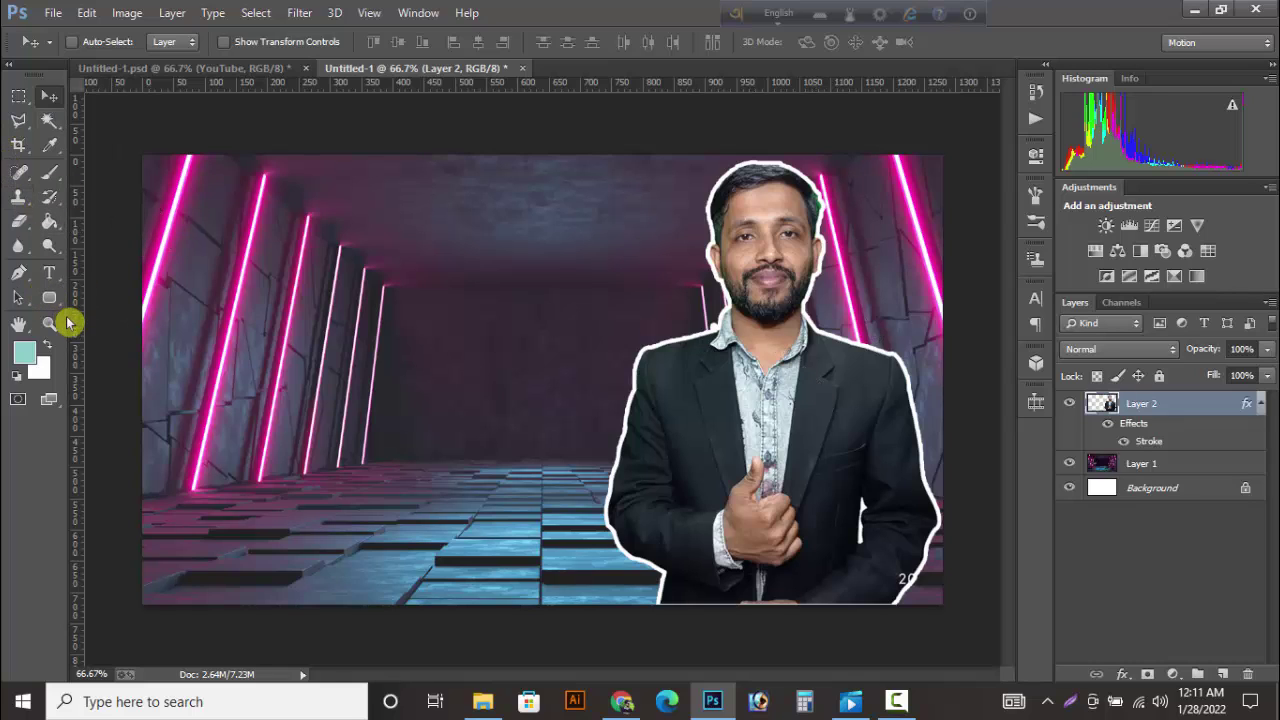
Step: Add the text "YouTube" in red 30 pt Tamba Sans near the upper left of the canvas
click(50, 273)
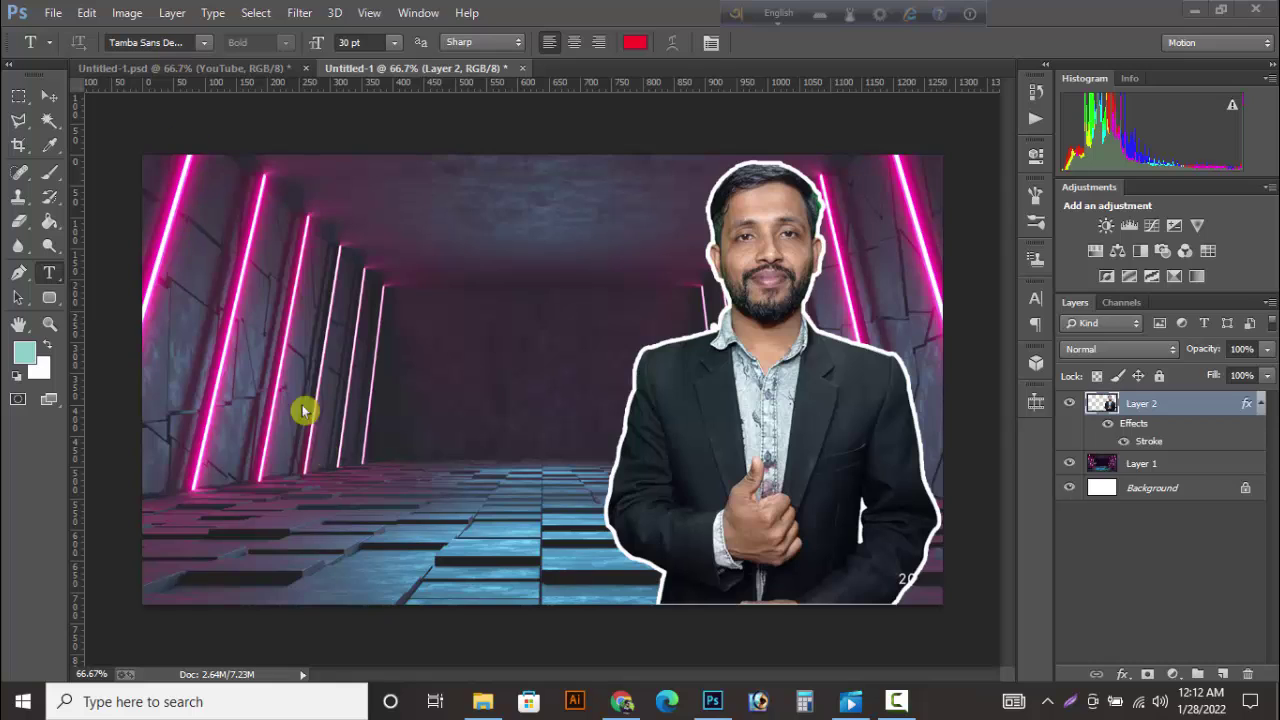
click(208, 210)
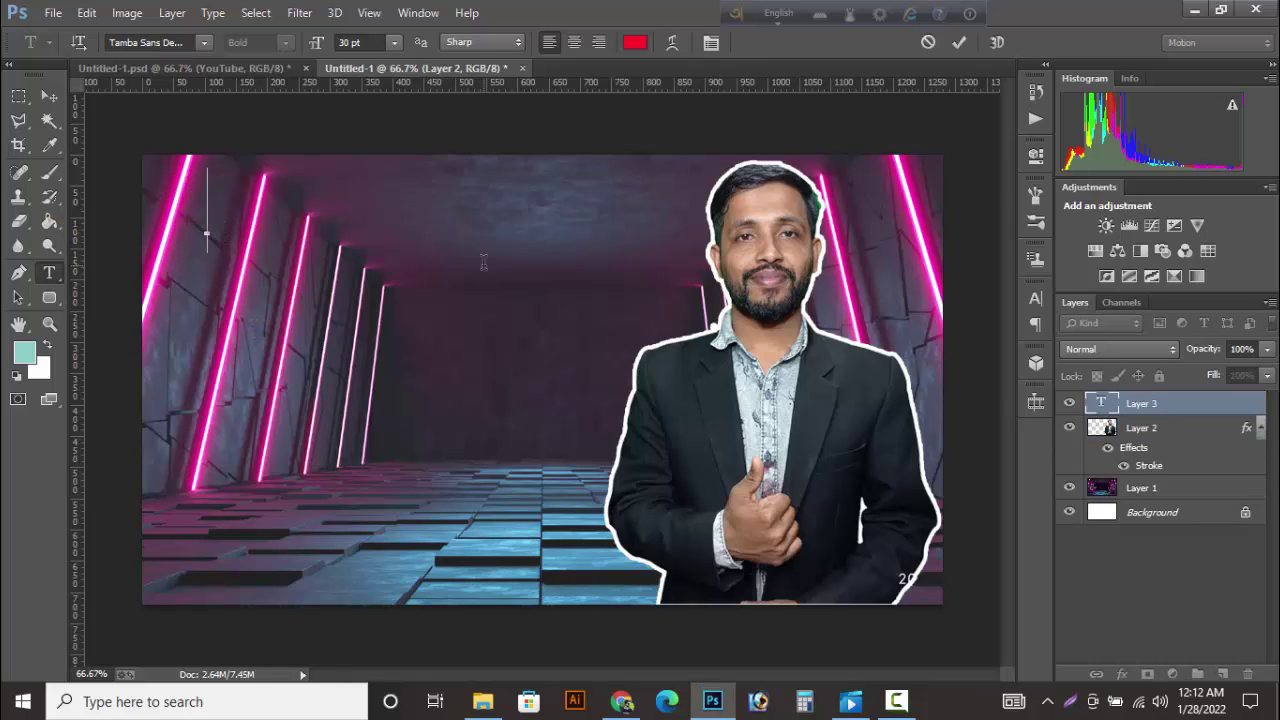
text(YouTu)
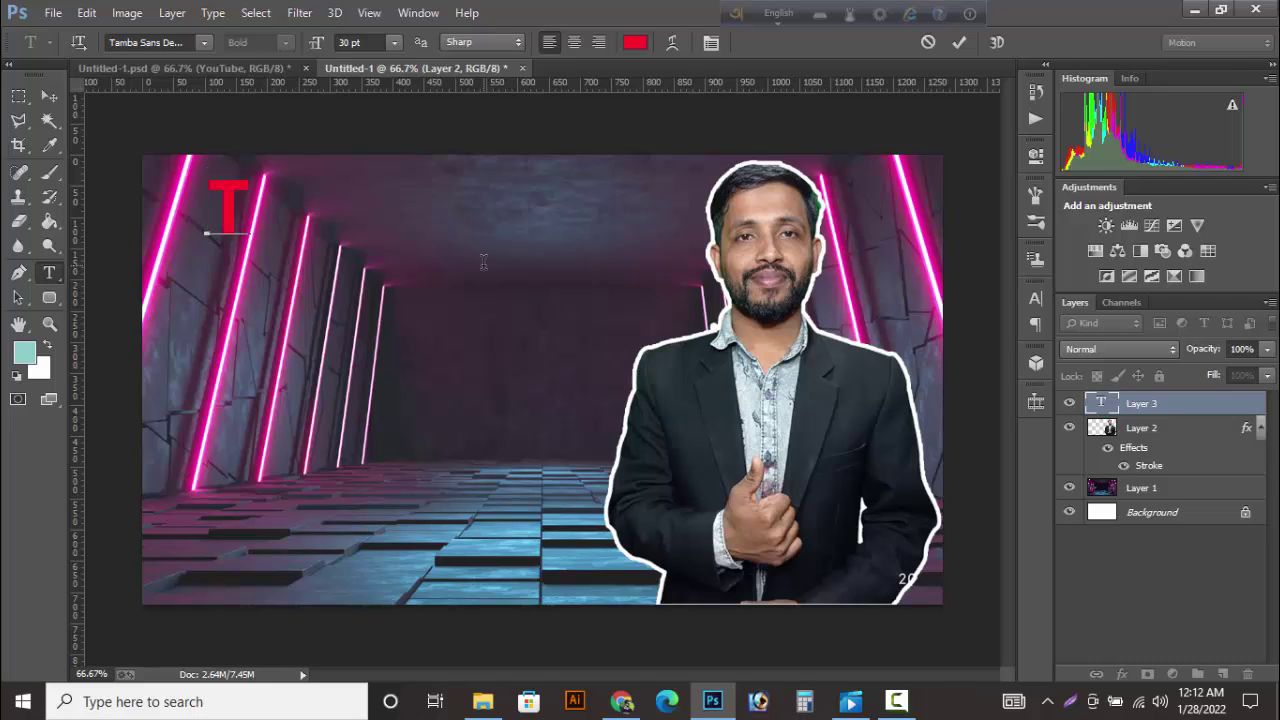
text(be)
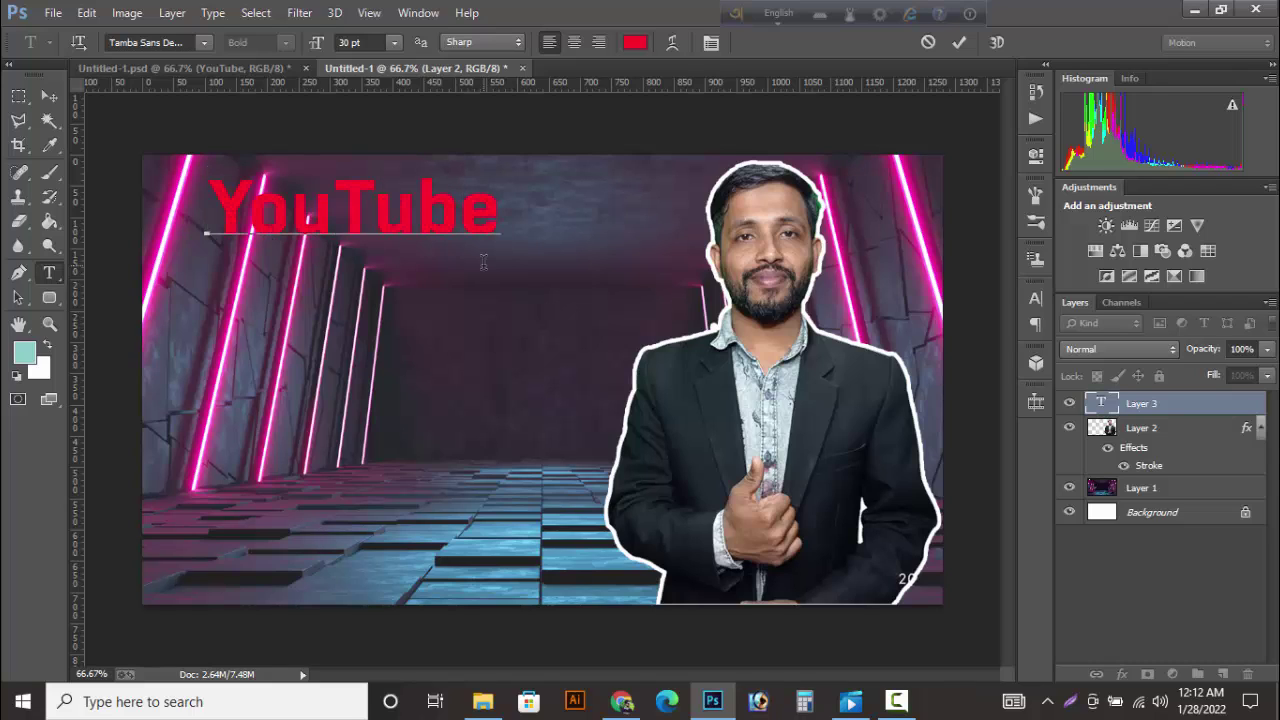
click(48, 96)
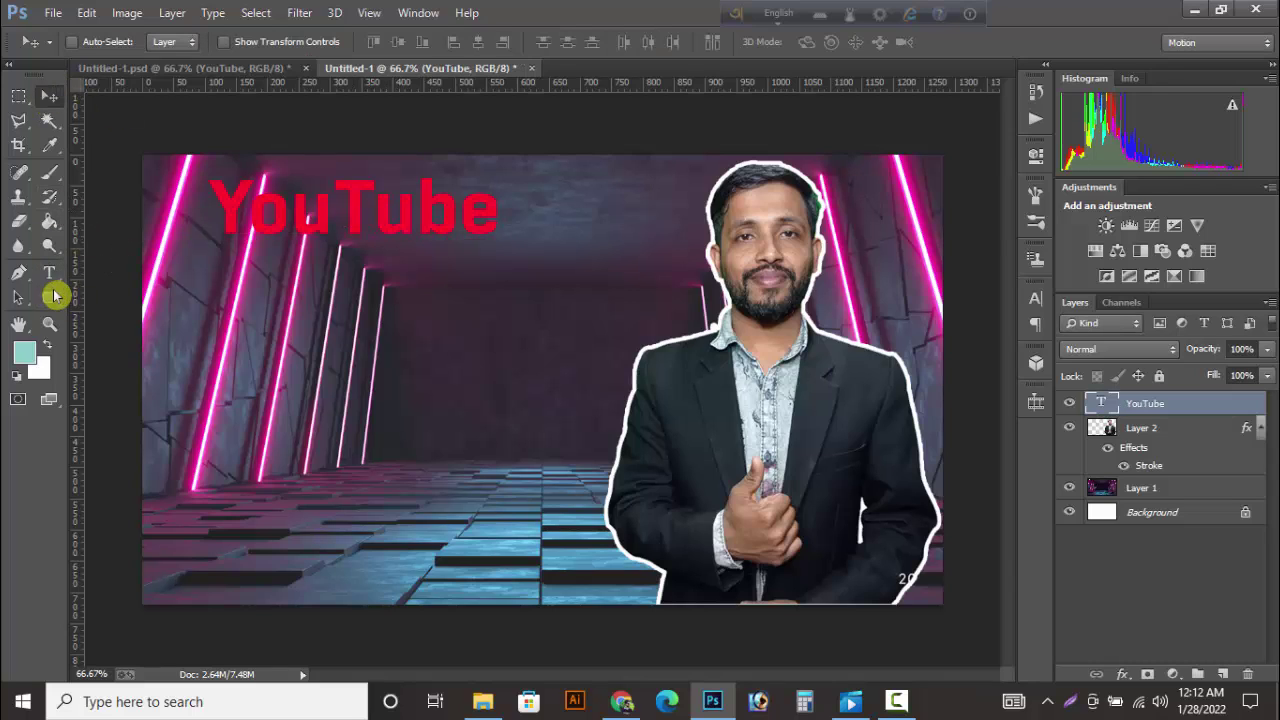
Step: Add a separate red 30 pt text layer reading "Thumbnail" and position it below the "YouTube" text with a clear gap
click(49, 274)
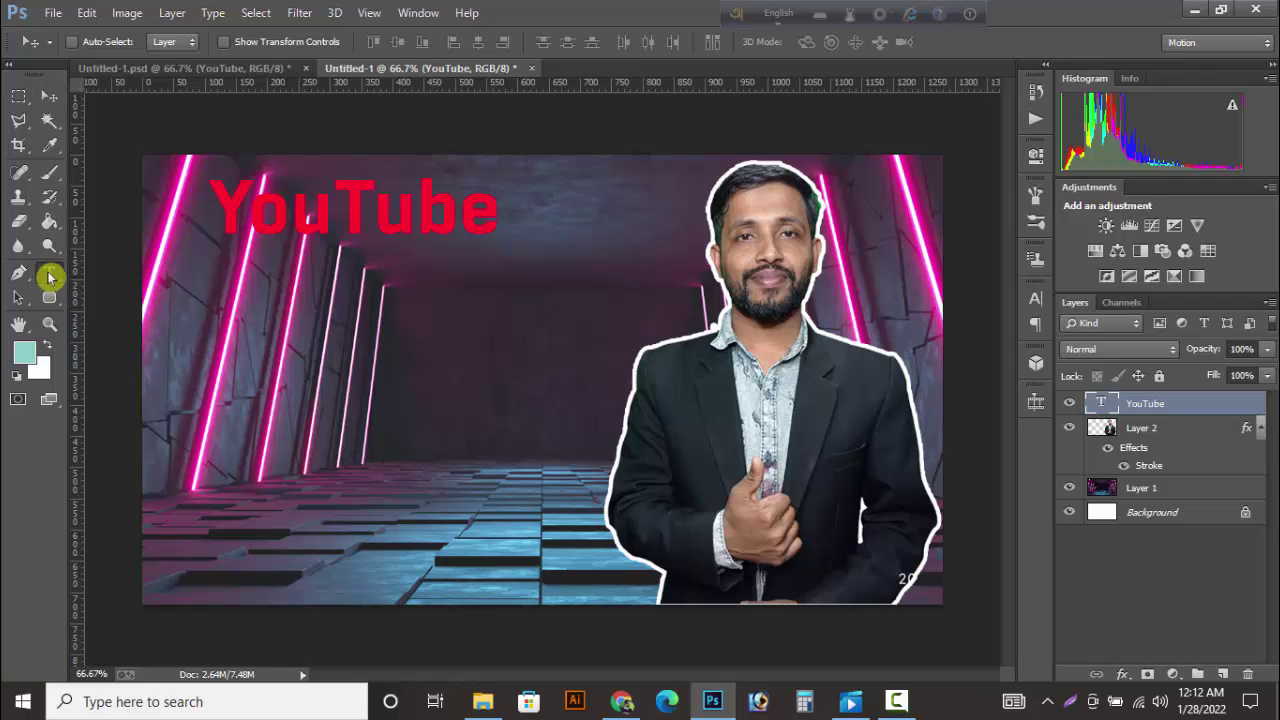
click(184, 290)
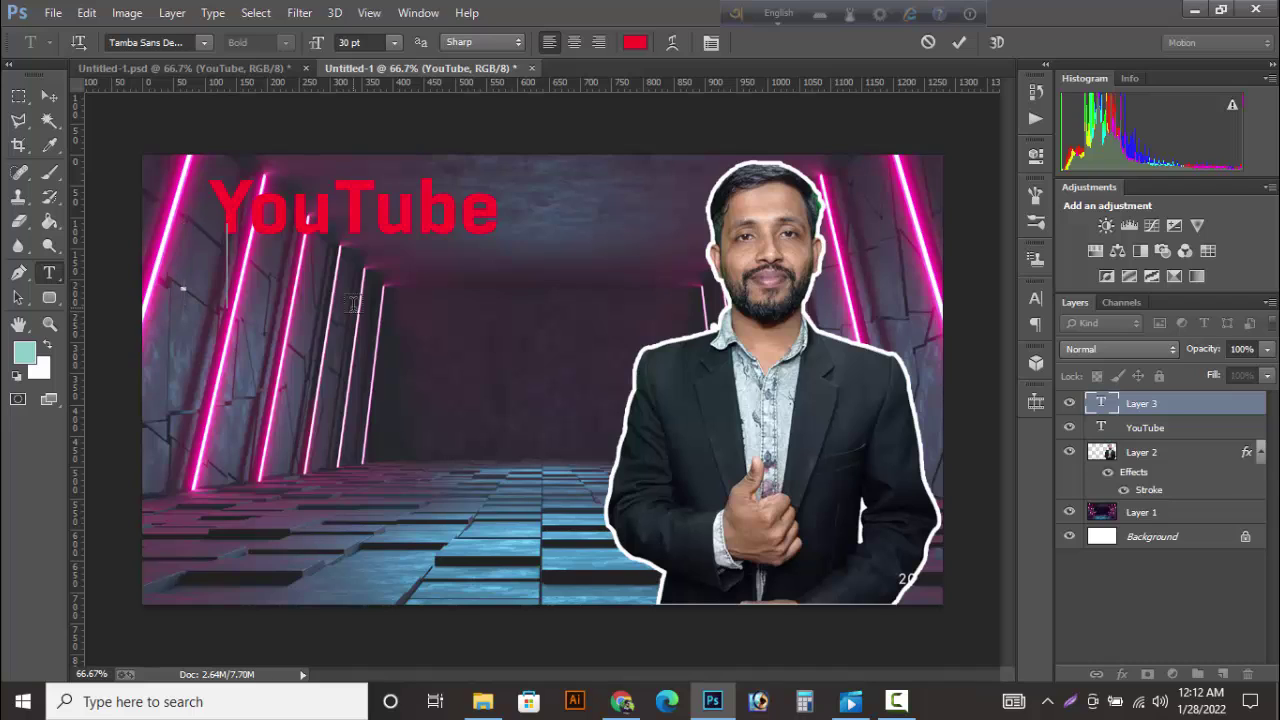
text(Thum)
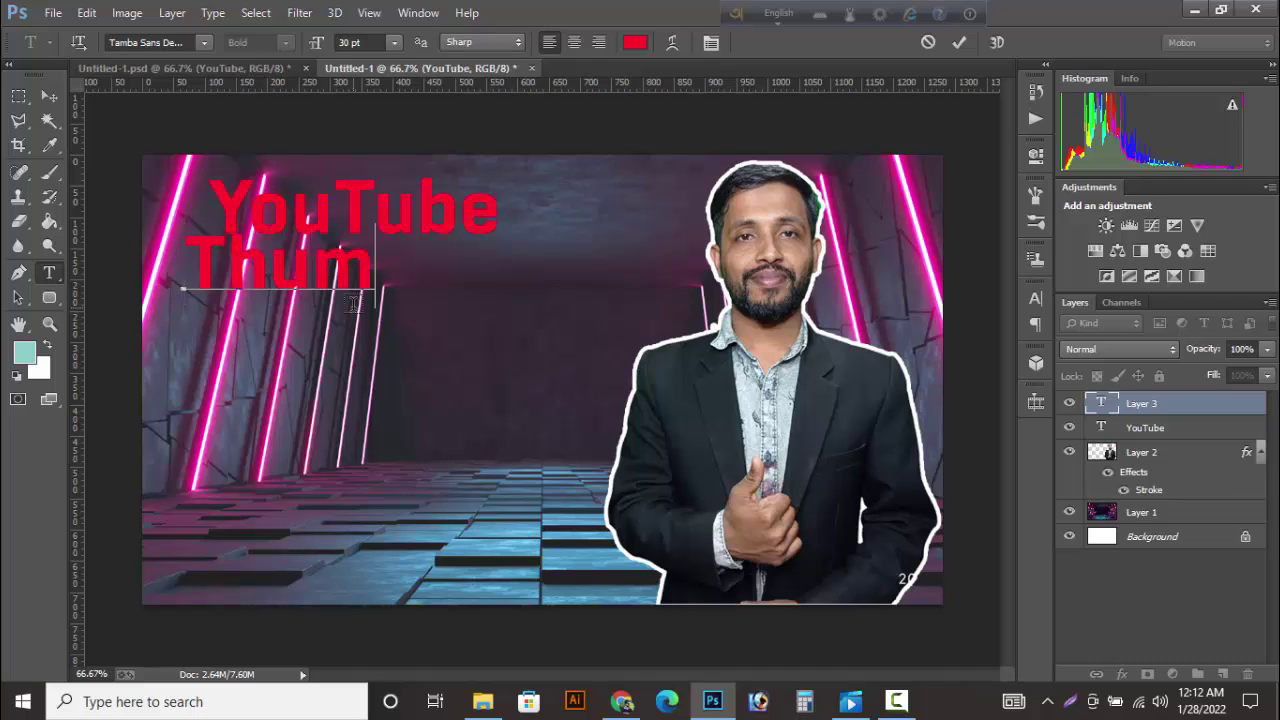
text(bnail)
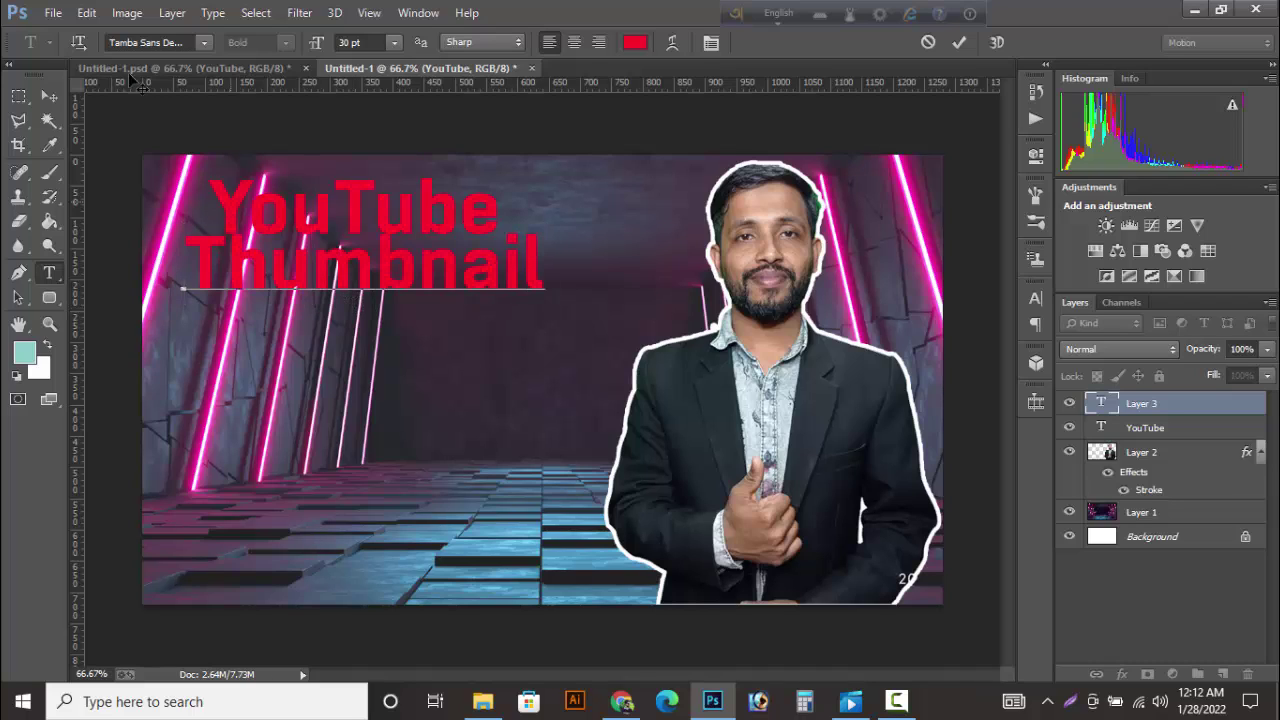
click(50, 95)
drag(267, 102, 243, 155)
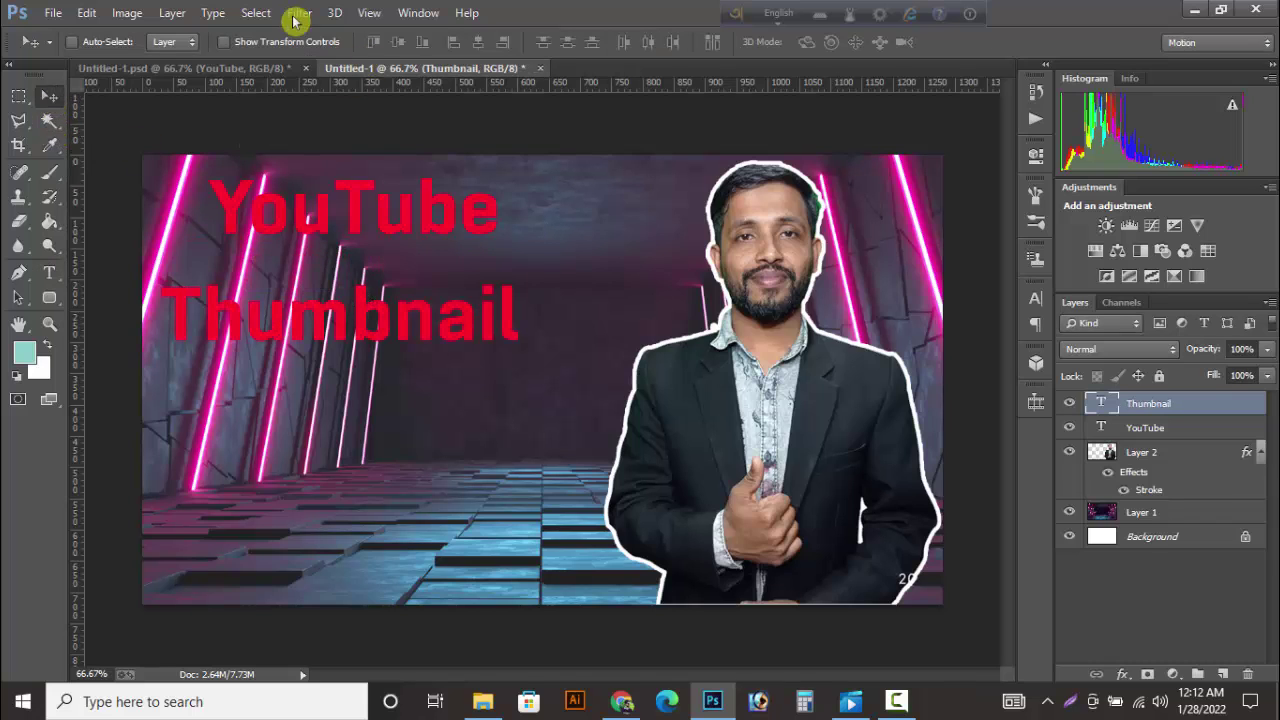
Step: Show the character settings and set the "YouTube" text's font size to 36 pt
click(414, 13)
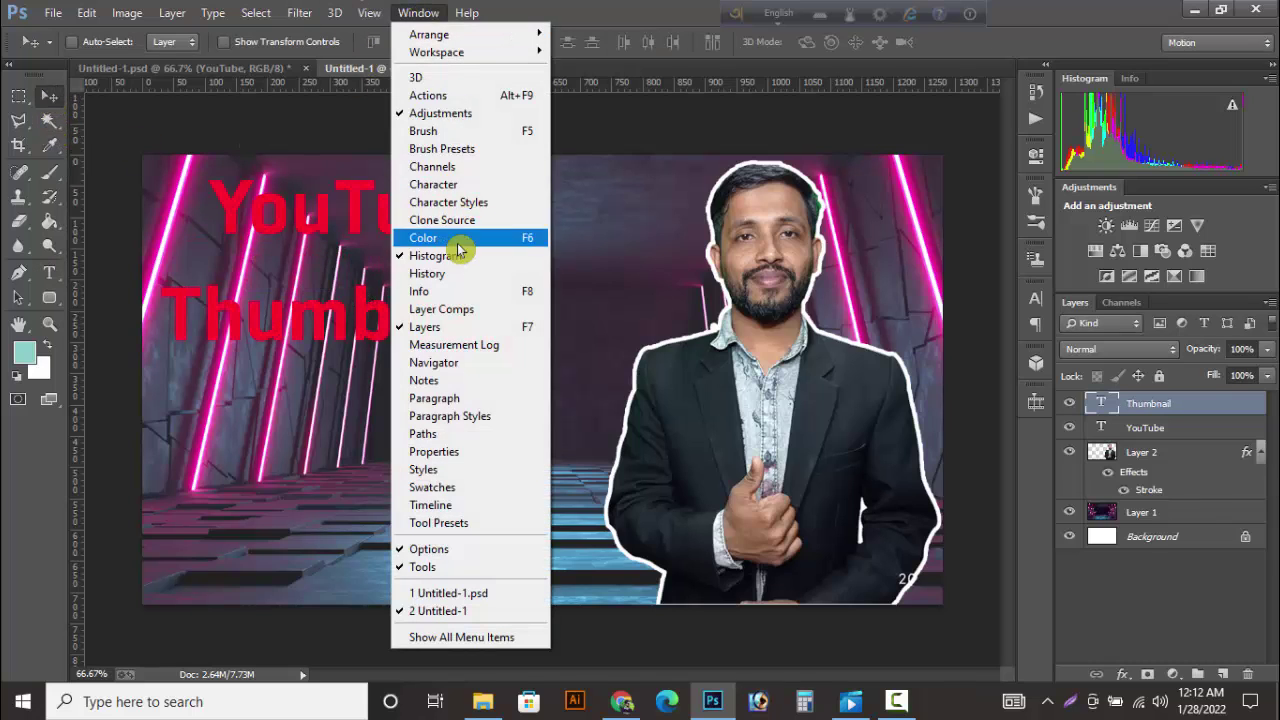
click(468, 188)
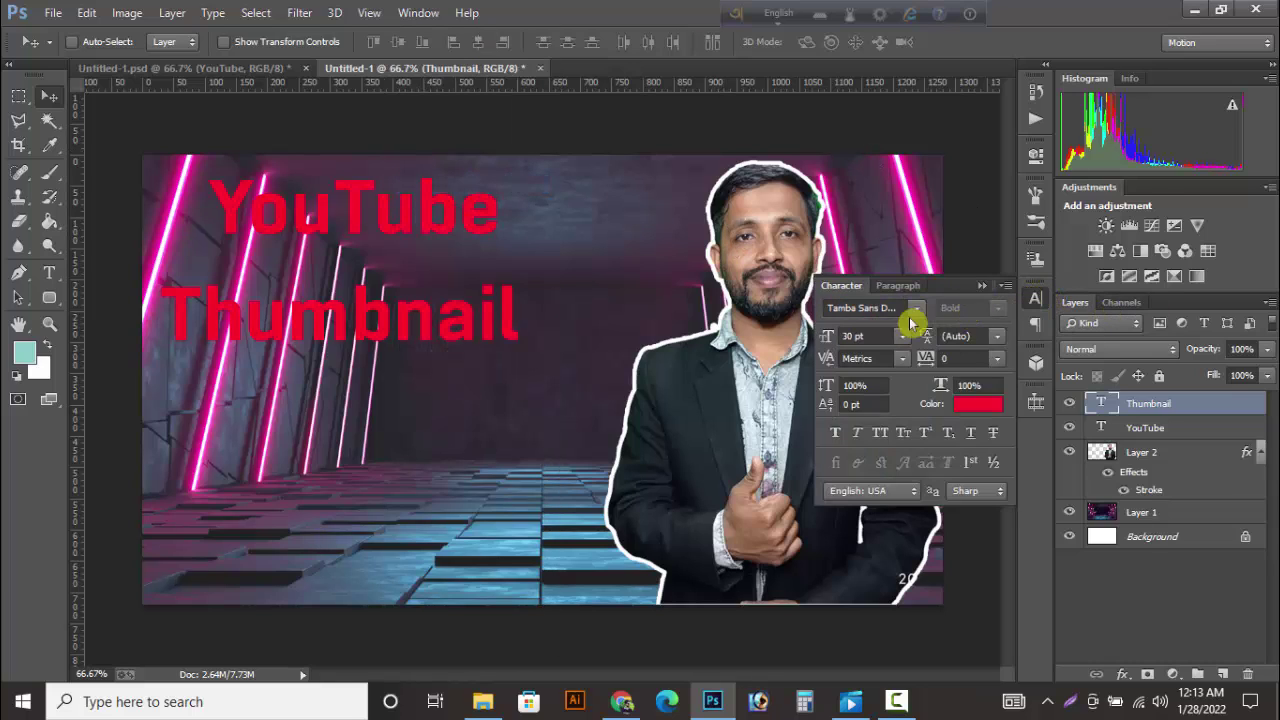
right_click(407, 208)
click(425, 218)
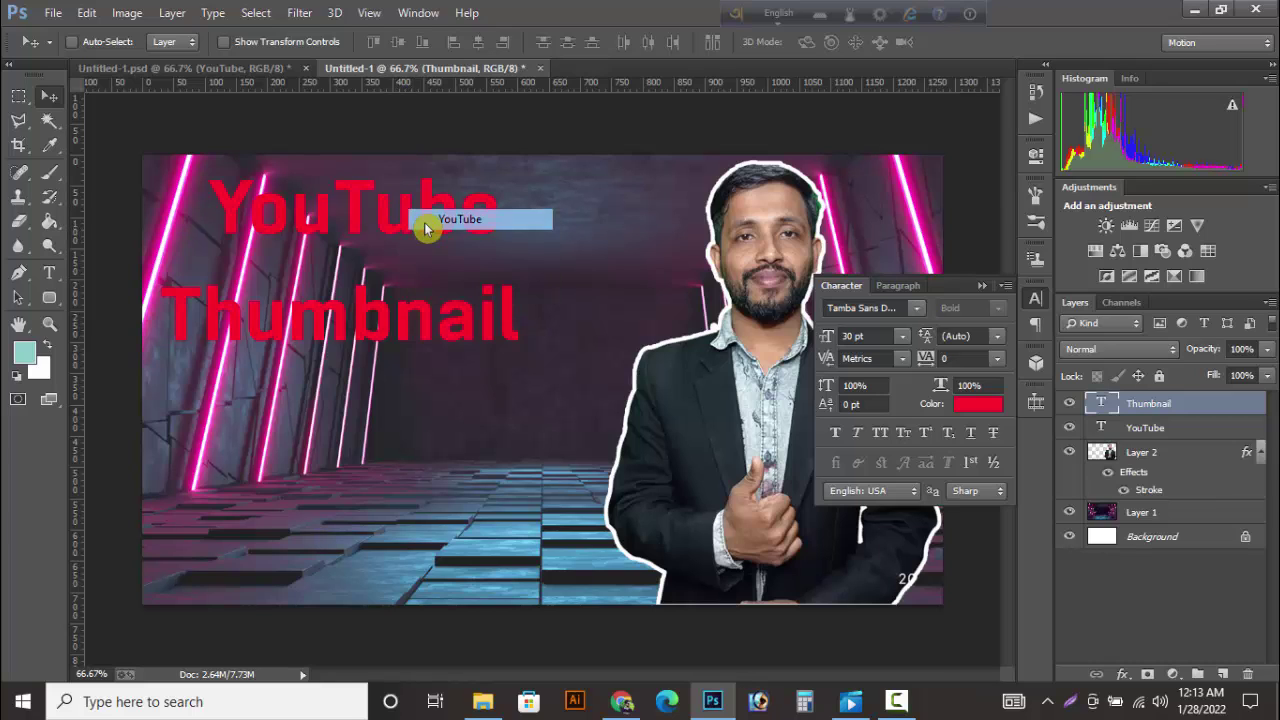
click(904, 338)
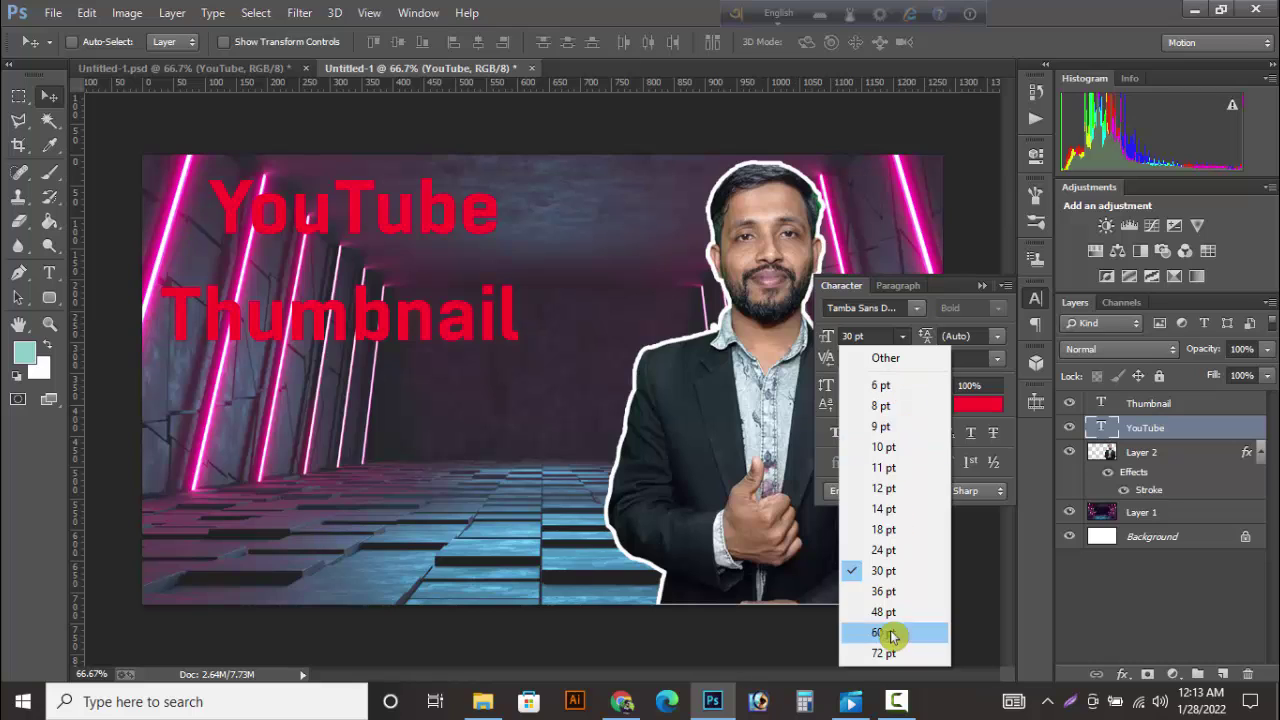
click(884, 591)
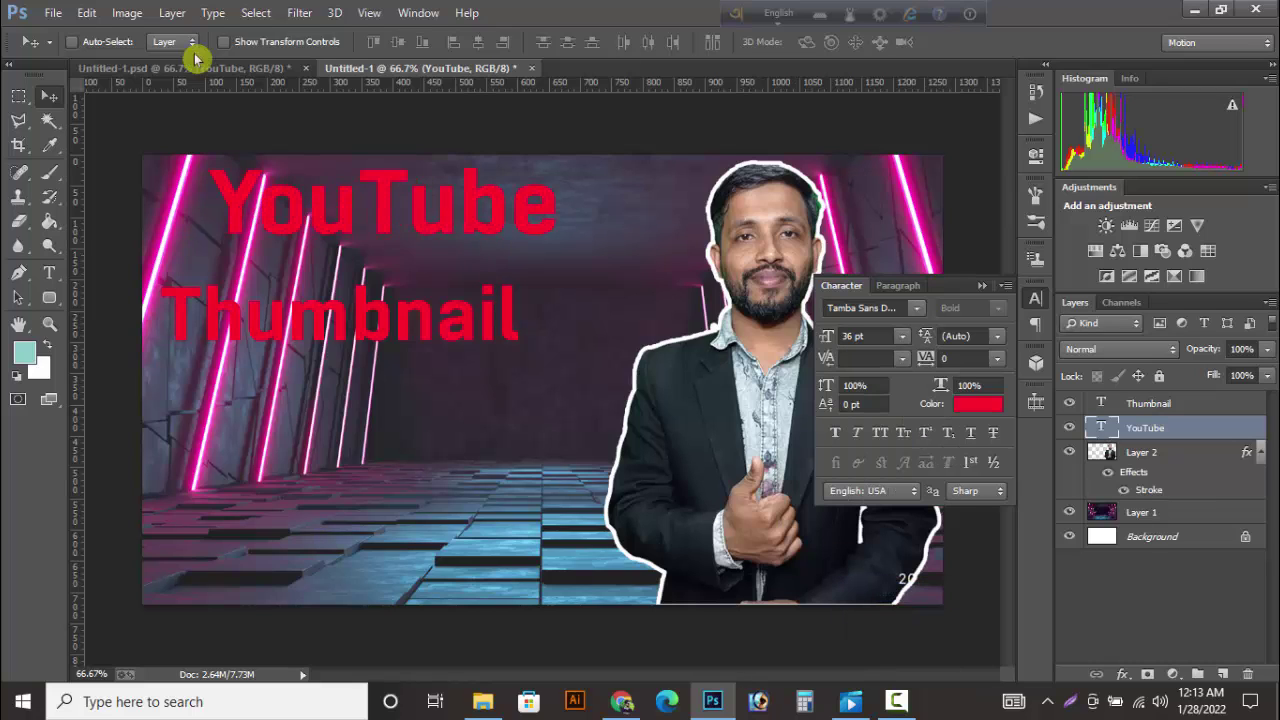
Step: Move the "YouTube" text slightly down and left, and shift the "Thumbnail" text down slightly to line up beneath it
drag(452, 206, 417, 226)
right_click(404, 316)
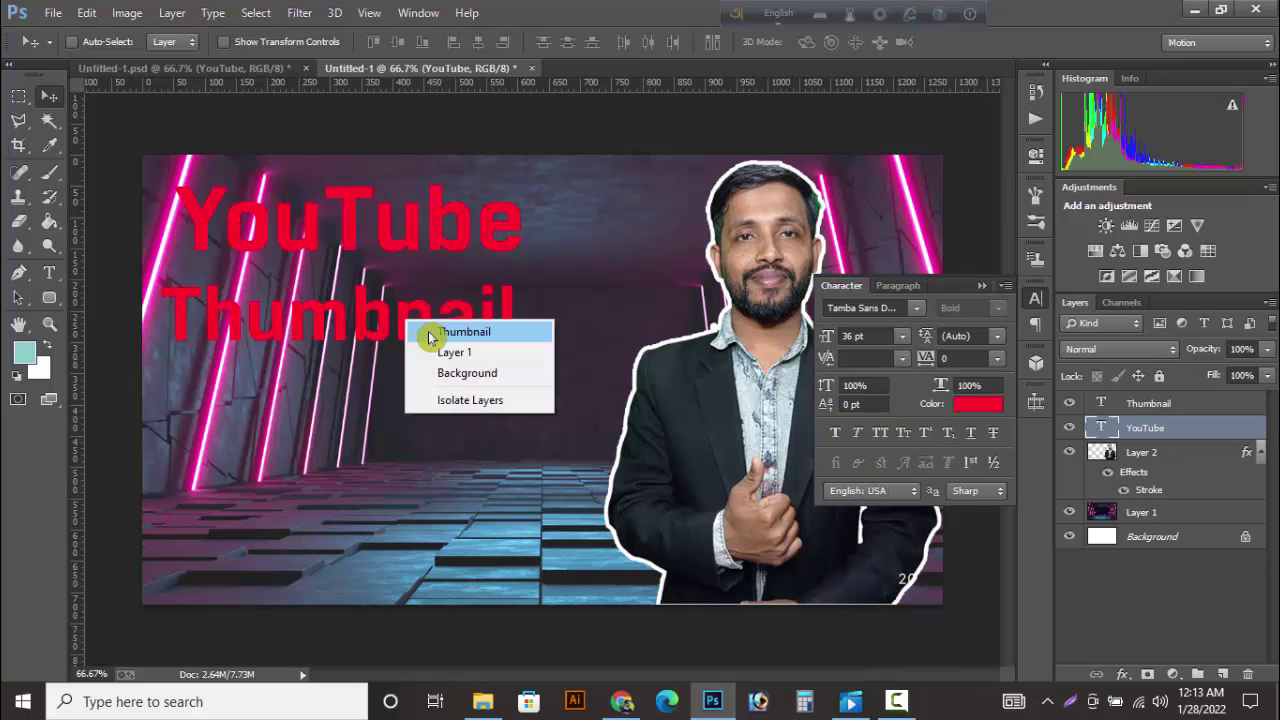
click(408, 326)
drag(430, 298, 430, 318)
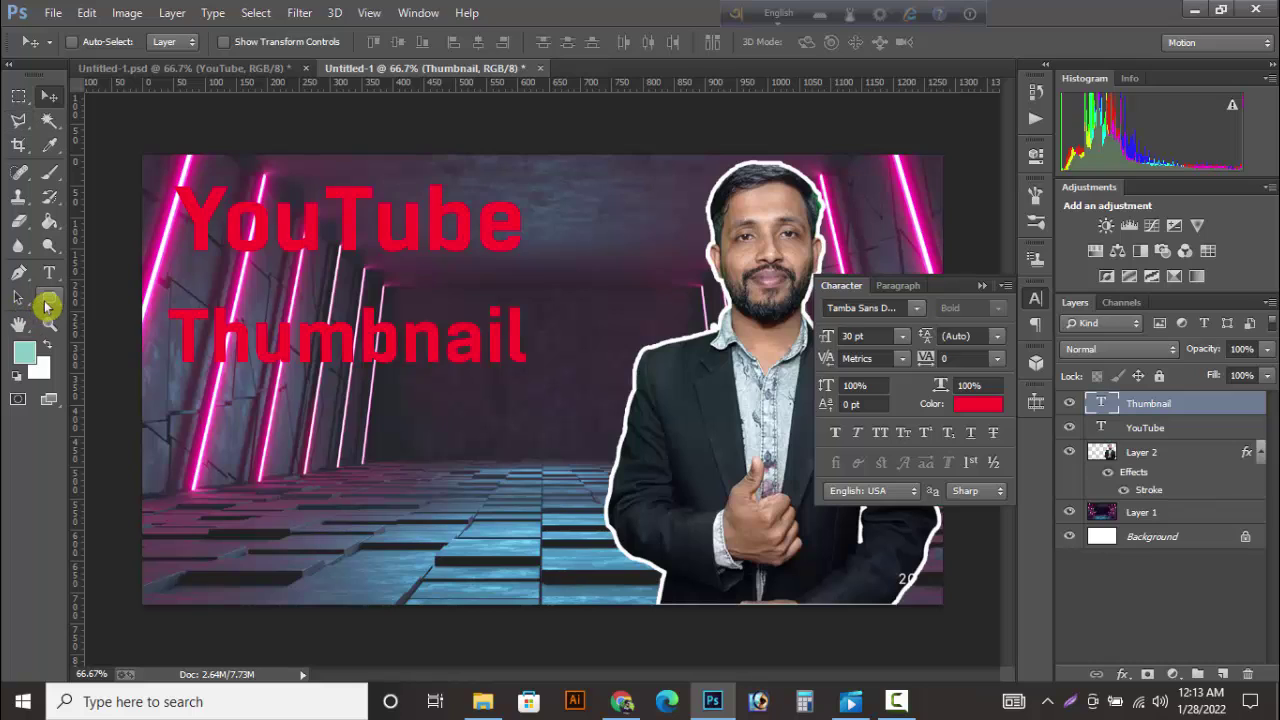
Step: Draw a rounded rectangle about 605 × 157 px with 10 px corners around "YouTube" and place its layer beneath both text layers
click(48, 298)
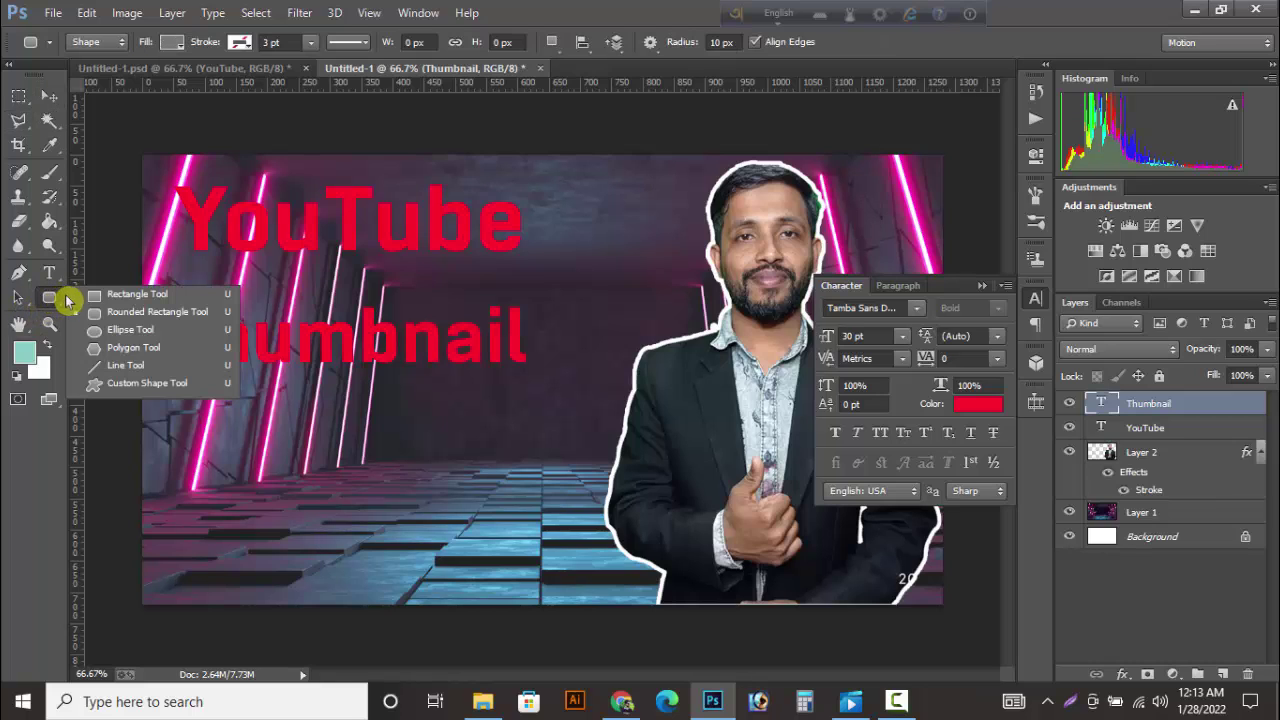
click(125, 311)
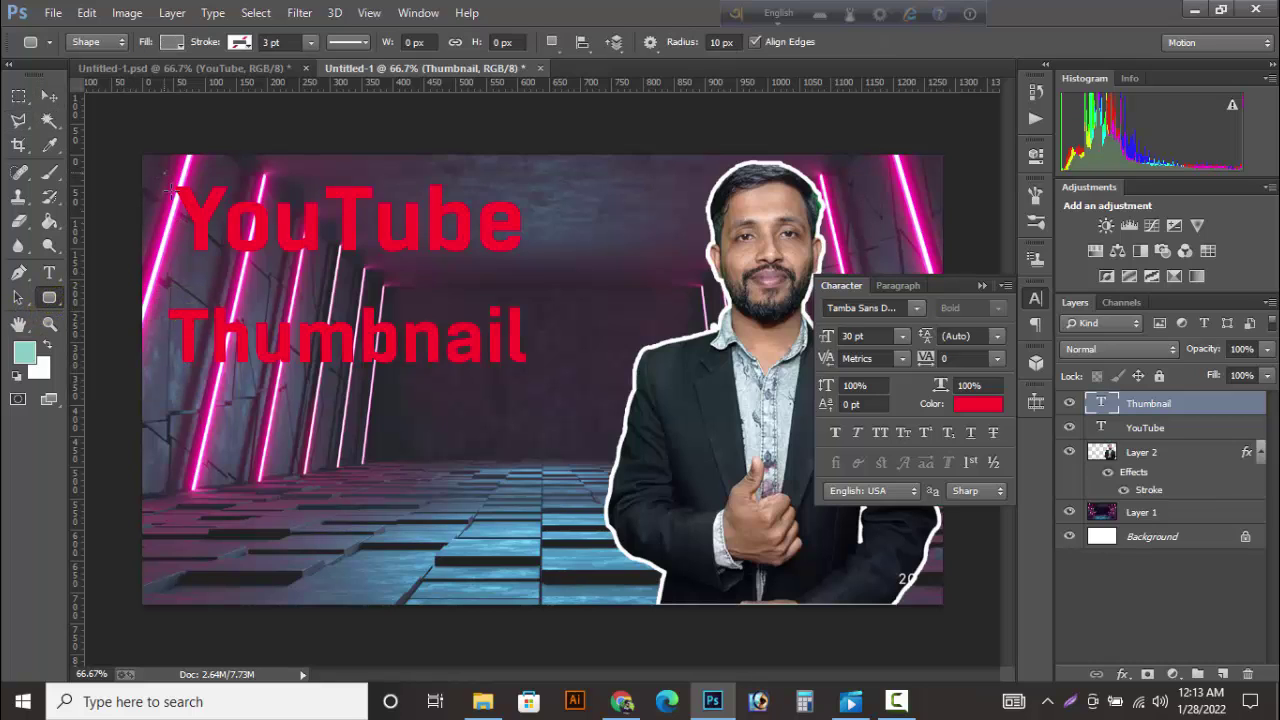
drag(168, 176, 541, 267)
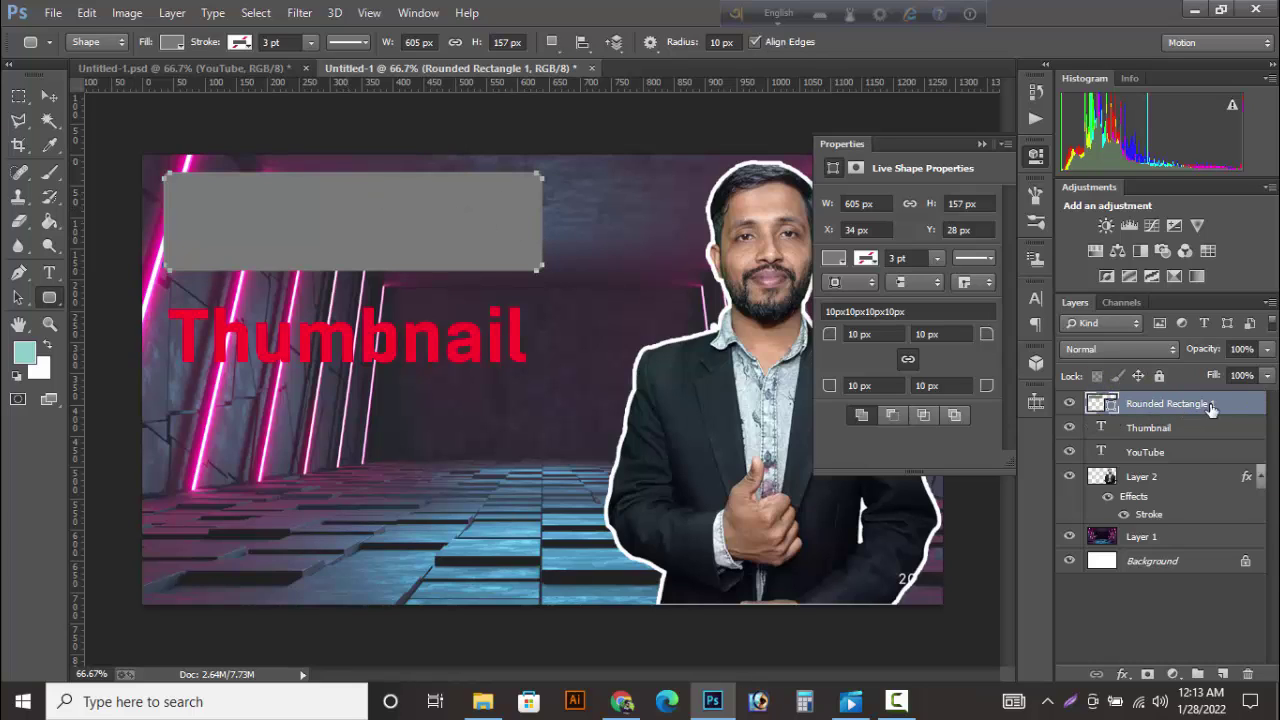
drag(1210, 404, 1208, 452)
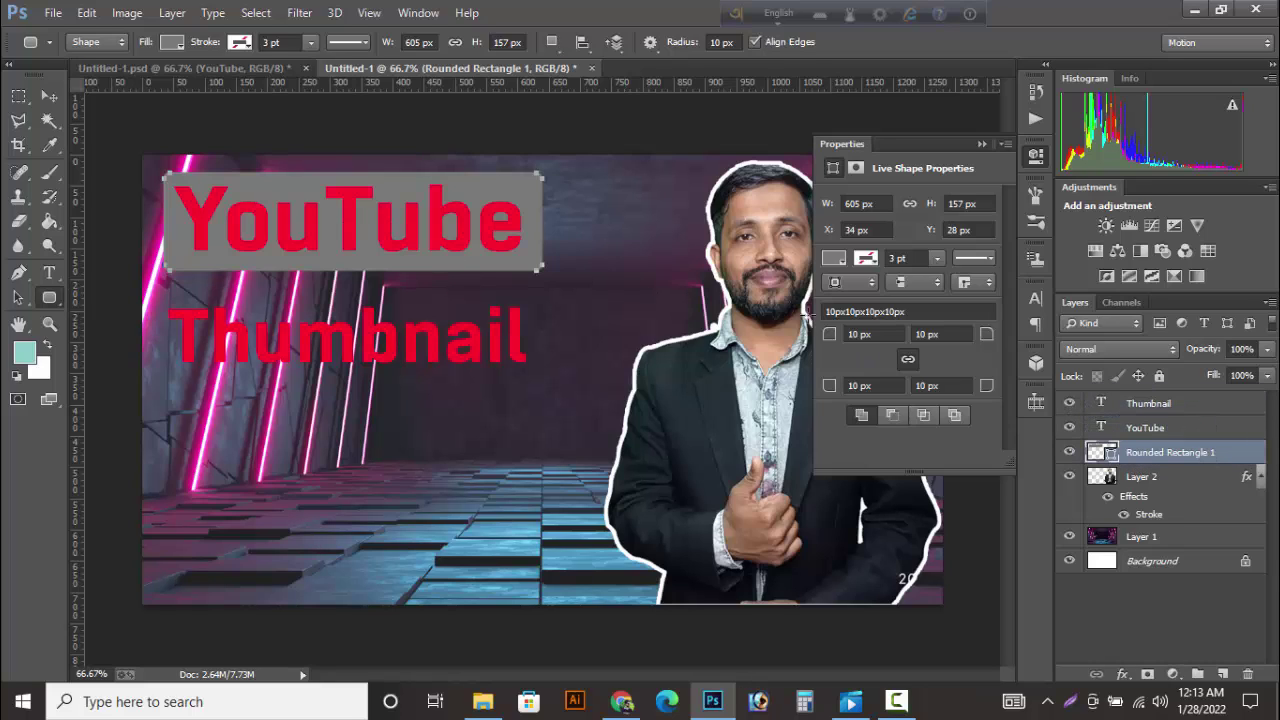
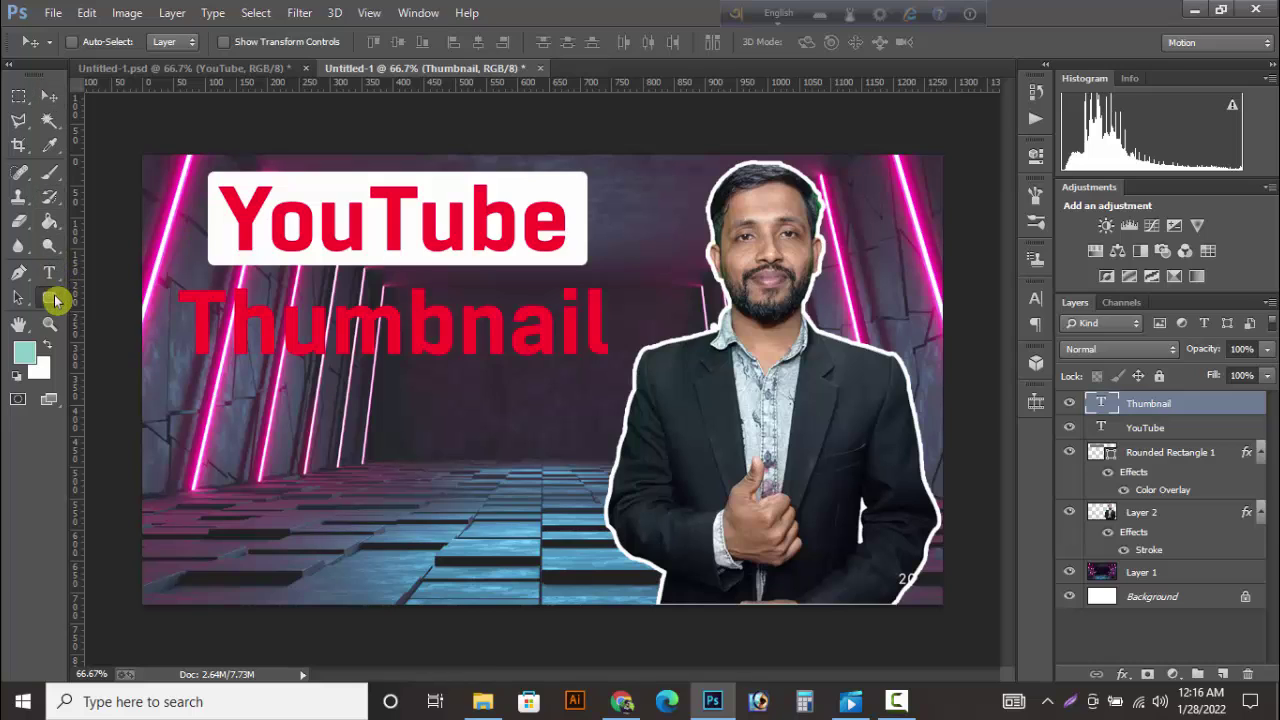
Step: Draw a second rounded rectangle about 758 × 123 px over "Thumbnail", place its layer beneath that text and nudge it up slightly
drag(49, 297, 626, 362)
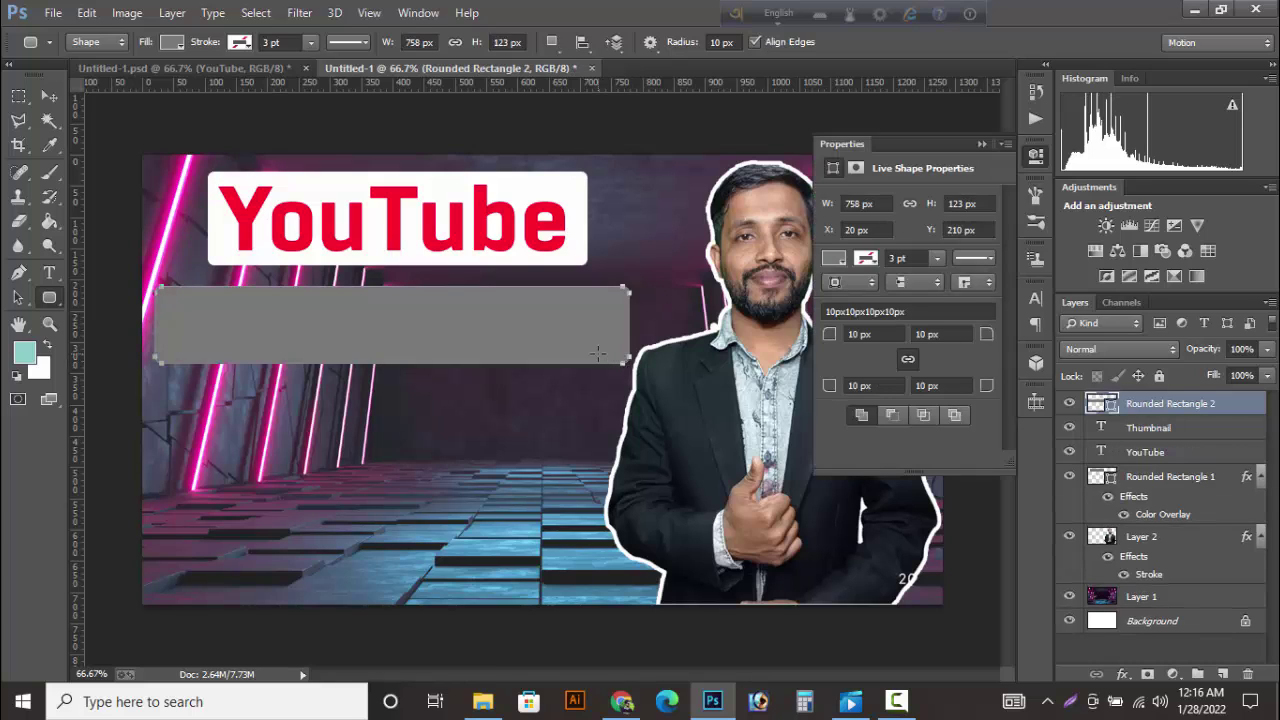
key(v)
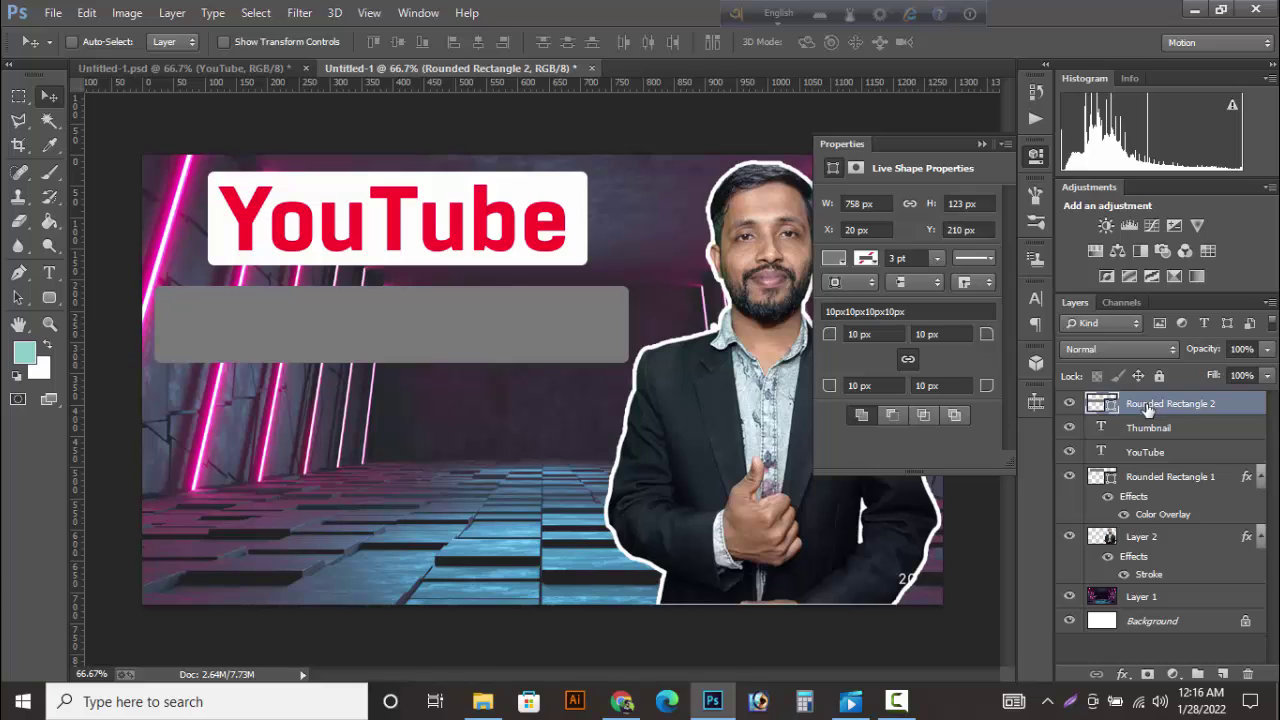
drag(1147, 410, 1146, 440)
drag(441, 311, 441, 307)
key(Up)
key(Up)
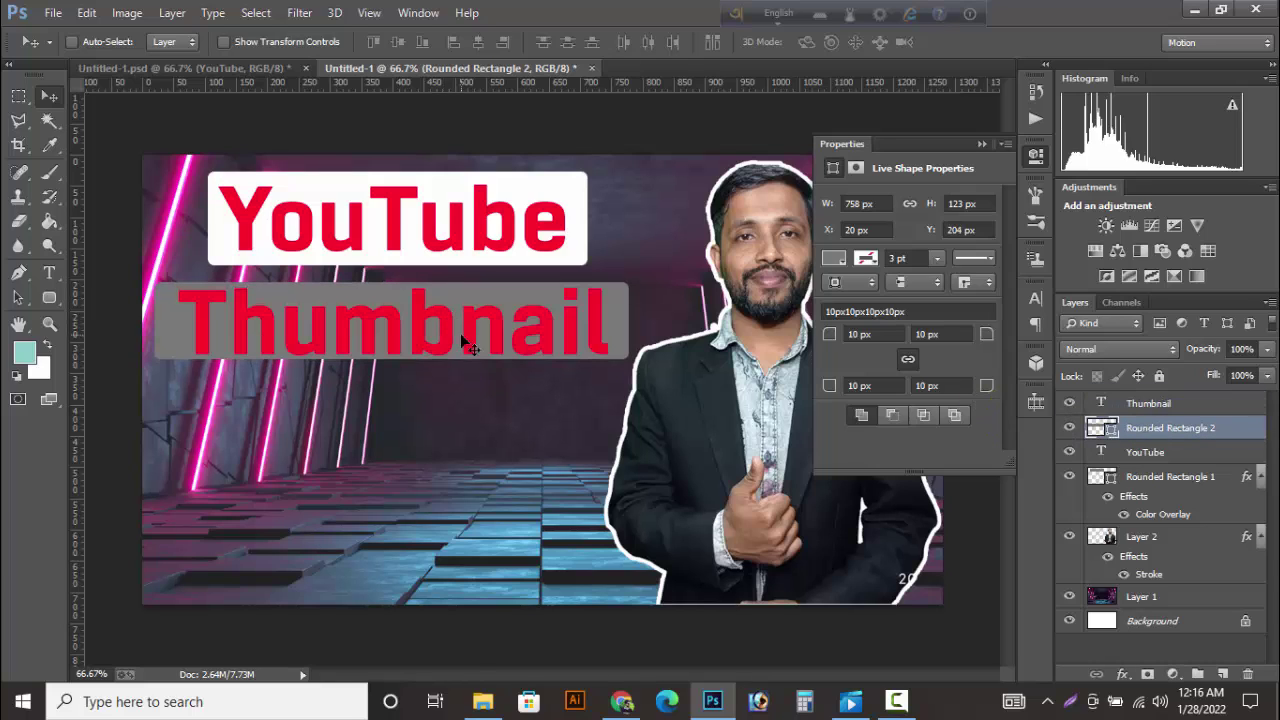
Step: Narrow the rectangle behind "Thumbnail" from both sides to about 730 px wide
key(ctrl+t)
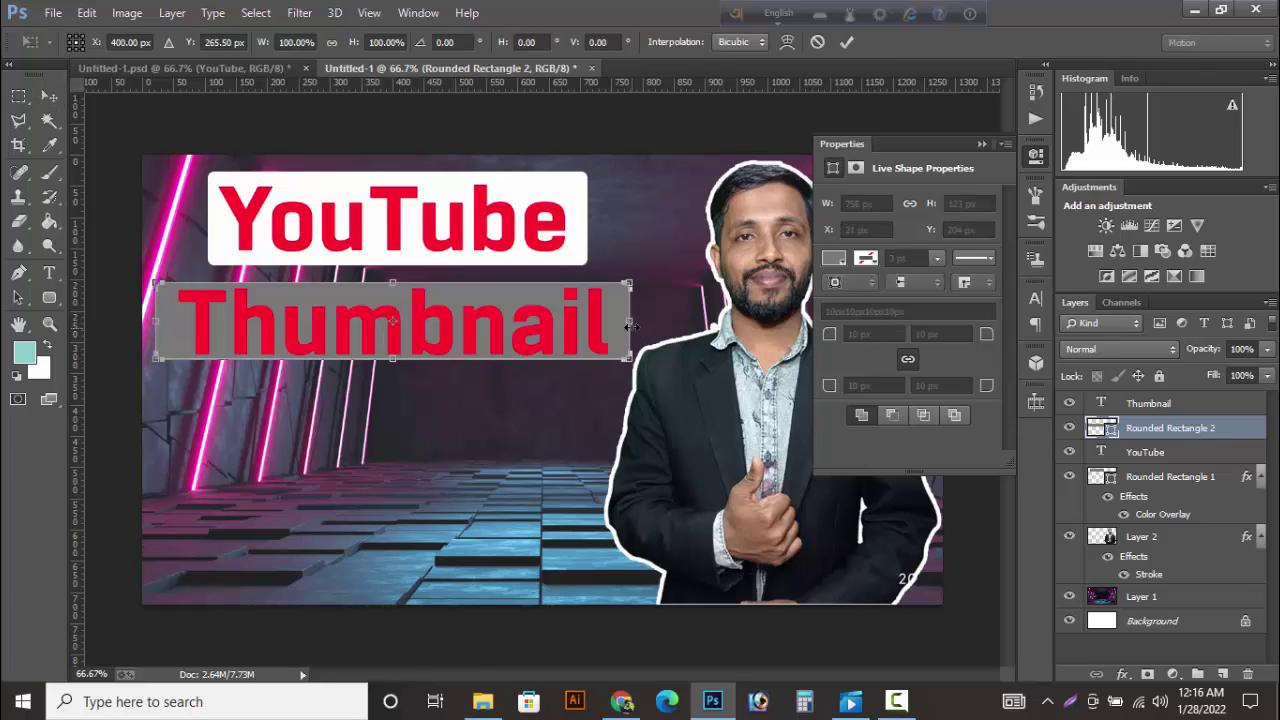
drag(628, 326, 619, 326)
mouse_move(158, 325)
mouse_down()
mouse_move(188, 325)
mouse_move(167, 325)
mouse_up()
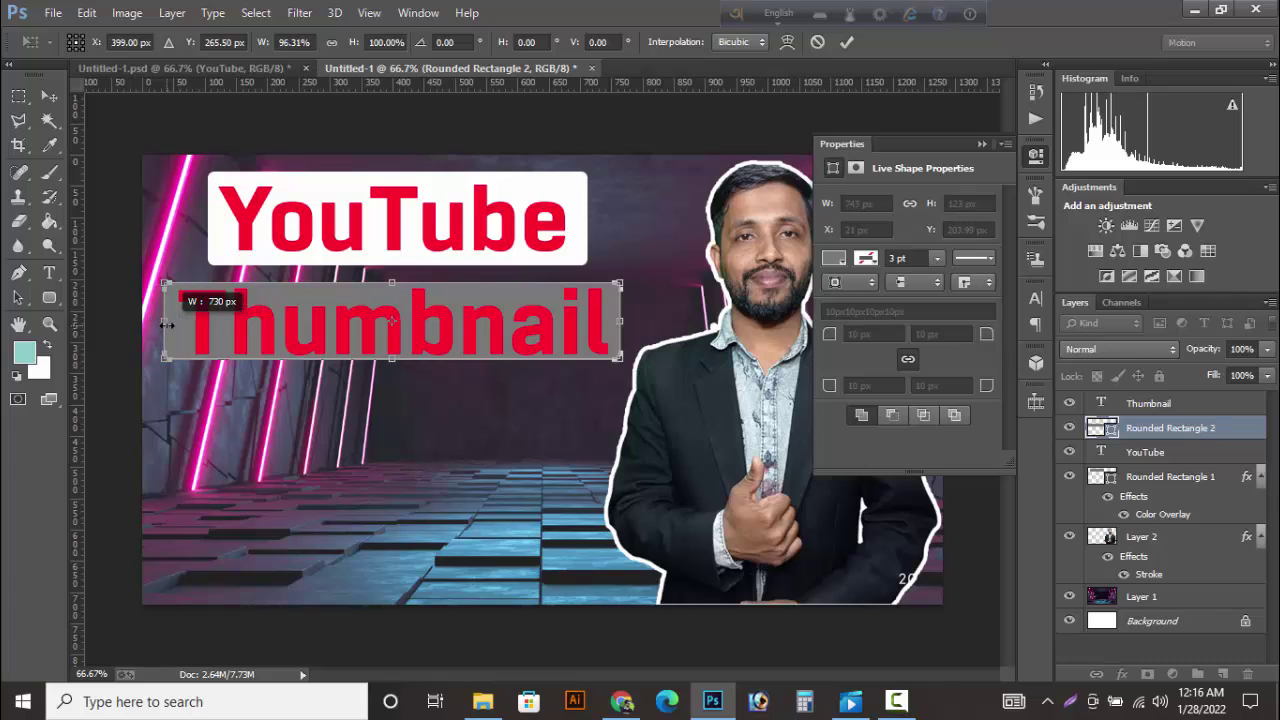
key(Return)
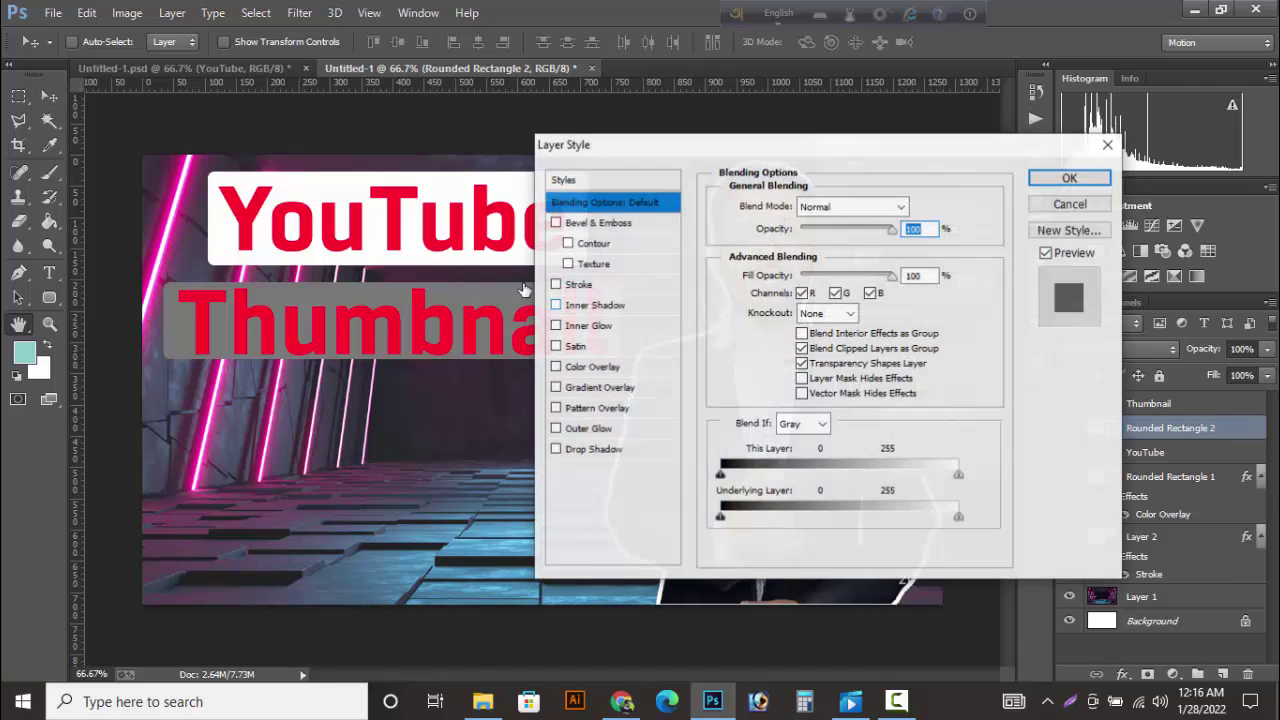
Step: Apply a dark red Color Overlay in Normal mode at 100% opacity to the rectangle behind "Thumbnail"
click(591, 367)
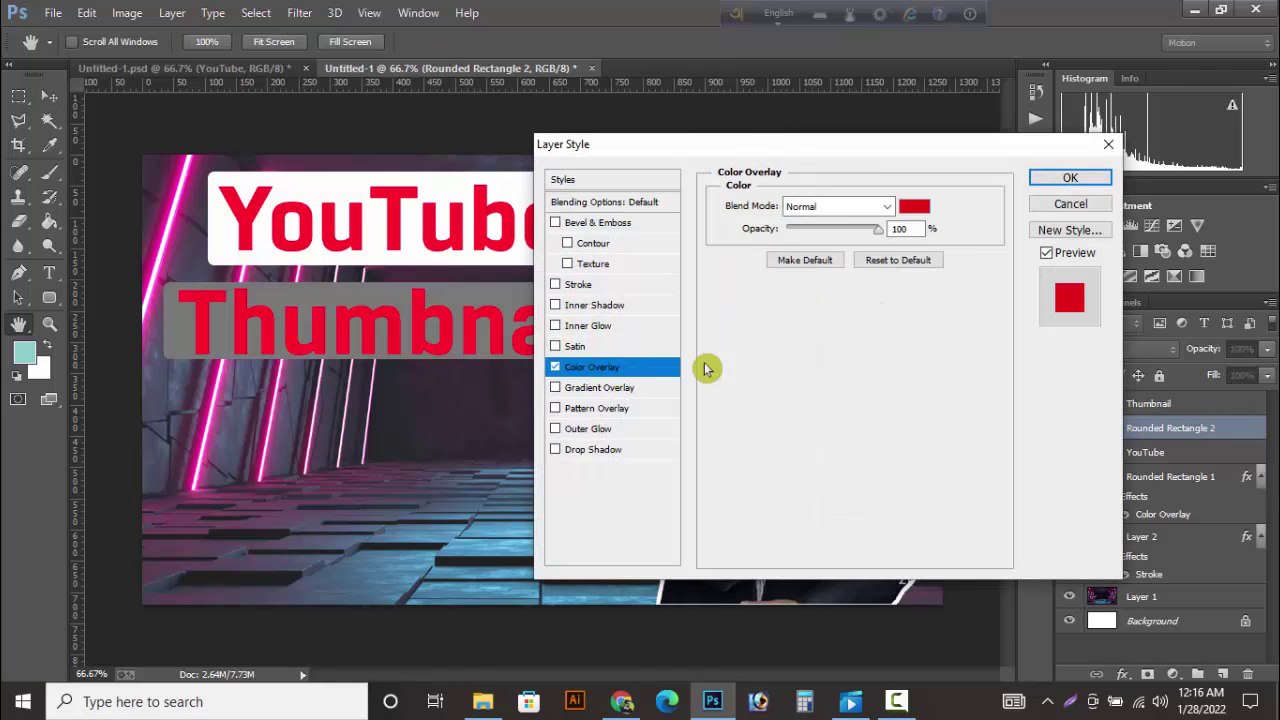
click(922, 208)
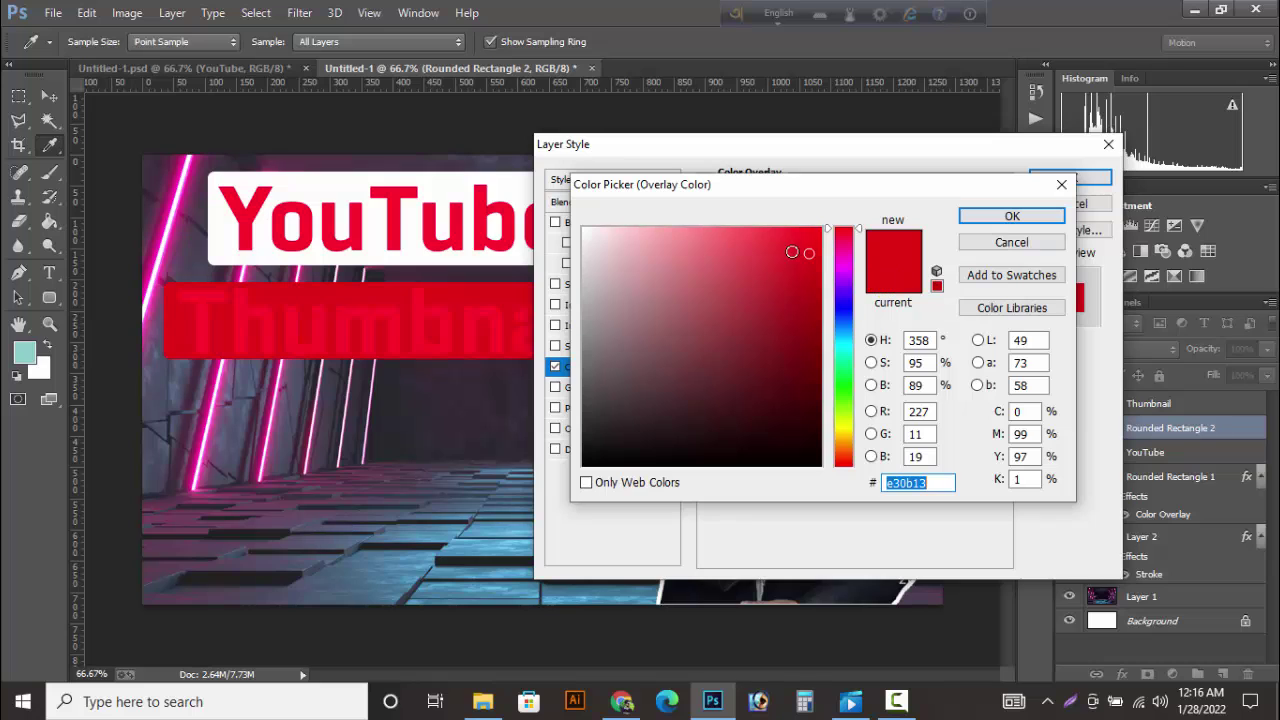
drag(792, 251, 788, 307)
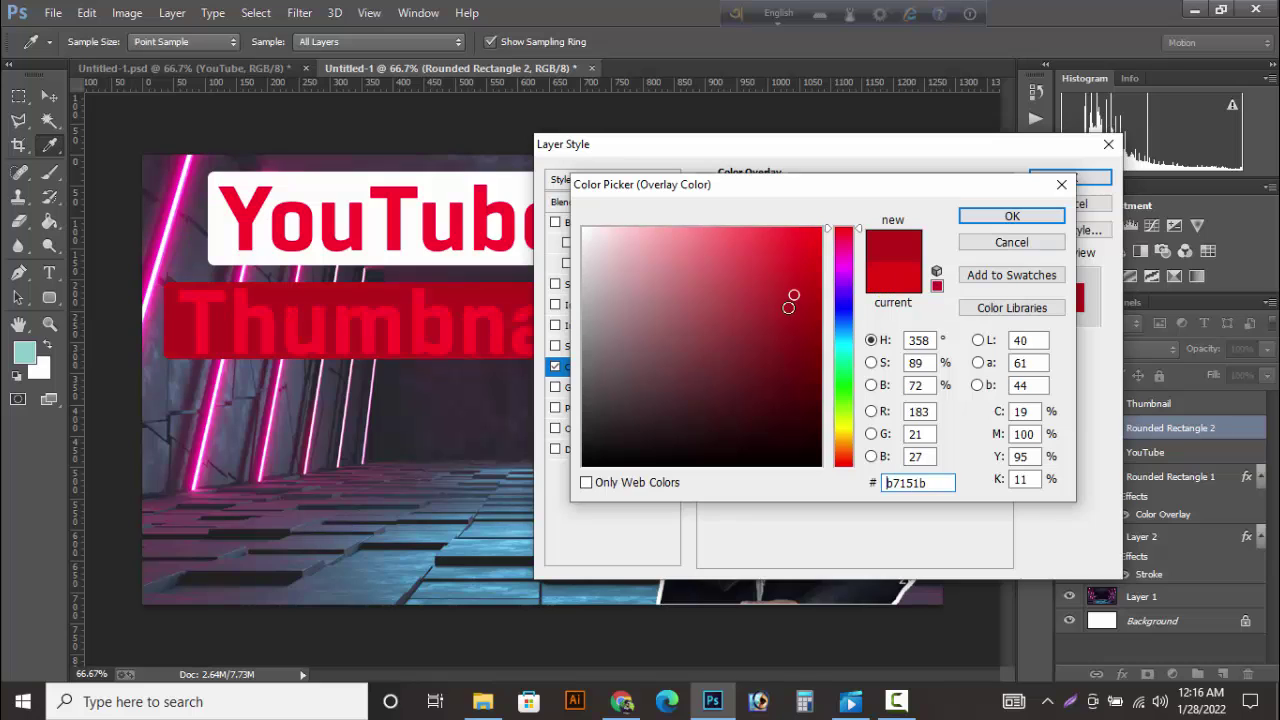
click(1012, 216)
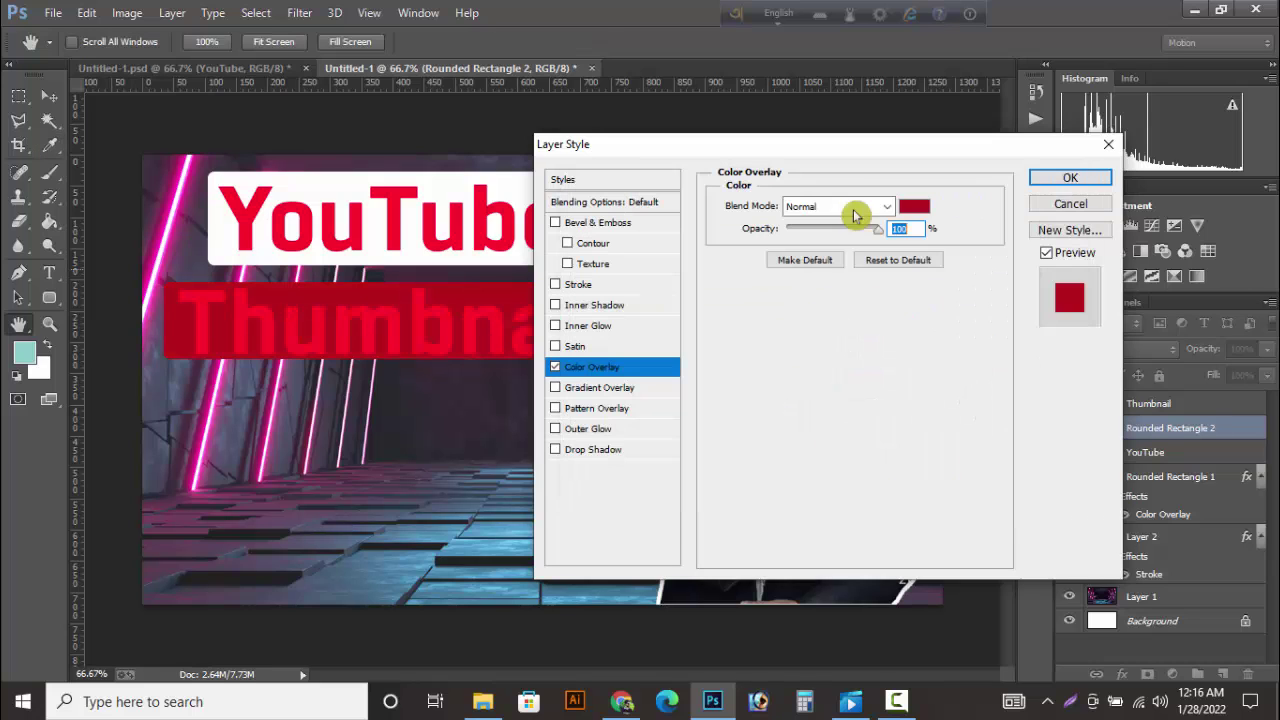
click(1094, 182)
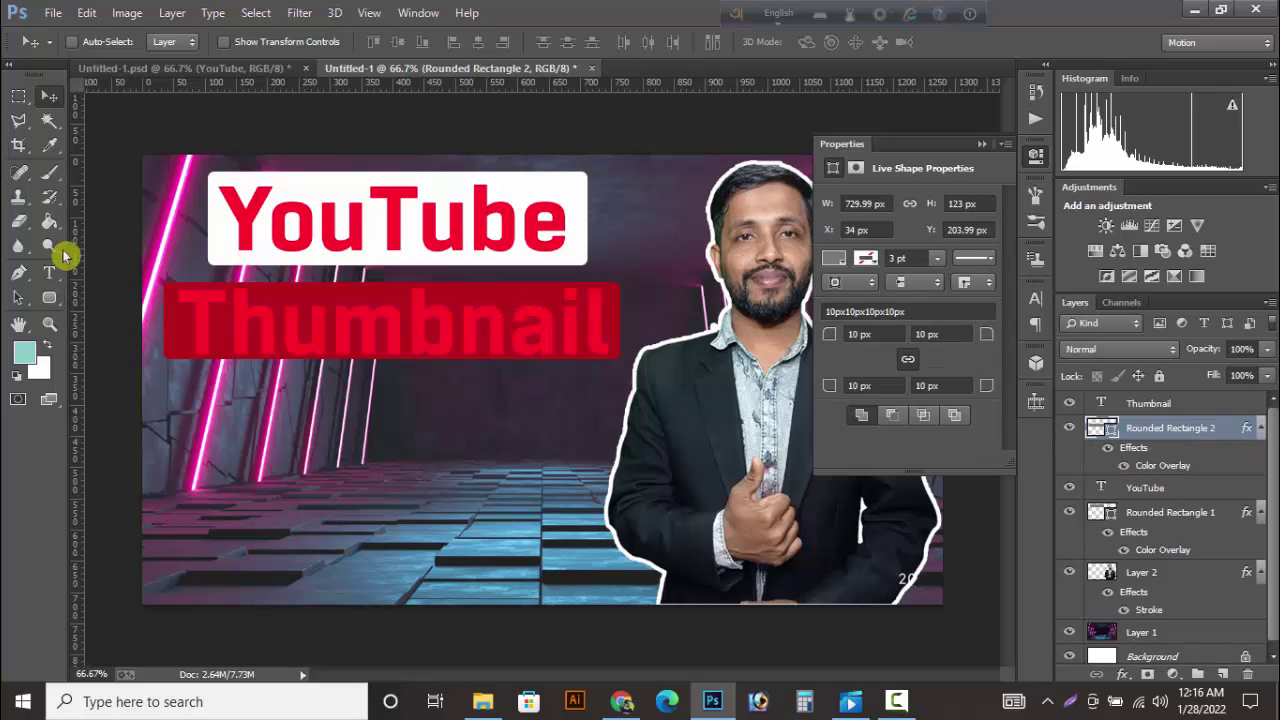
Step: Set the "Thumbnail" text colour to white (ffffff) and shift the dark red rectangle behind it slightly right
right_click(290, 314)
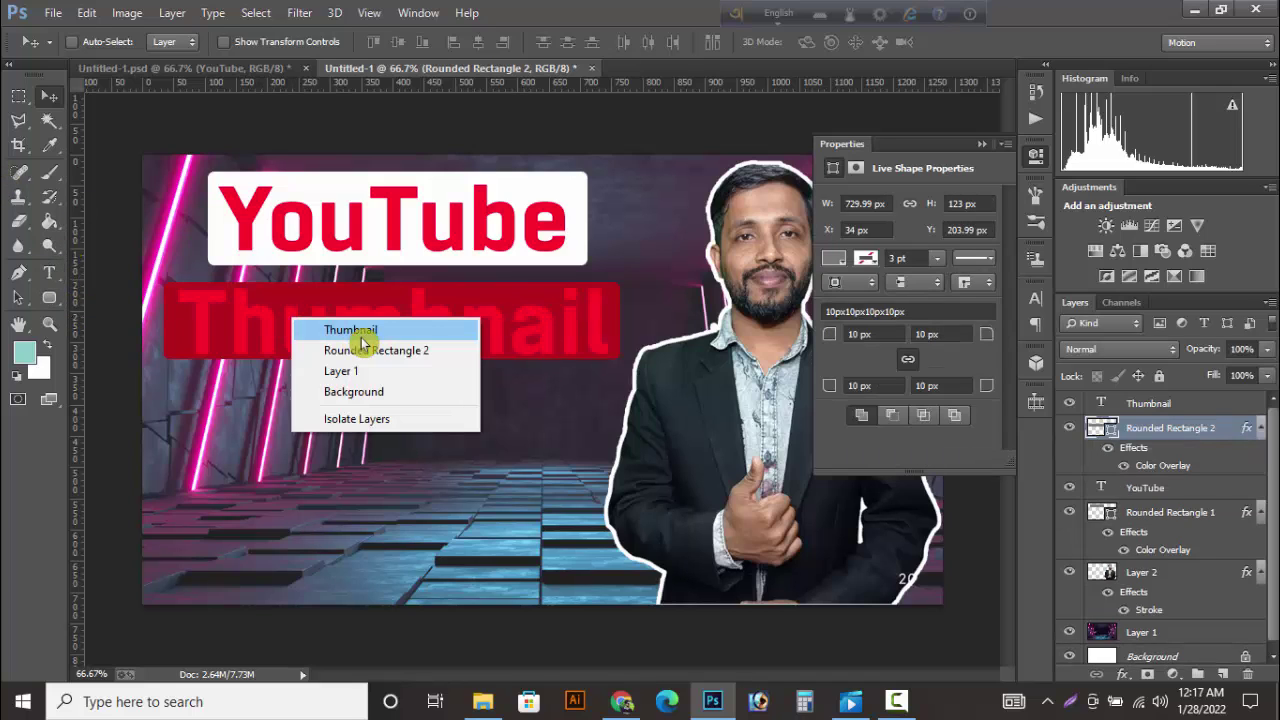
click(357, 330)
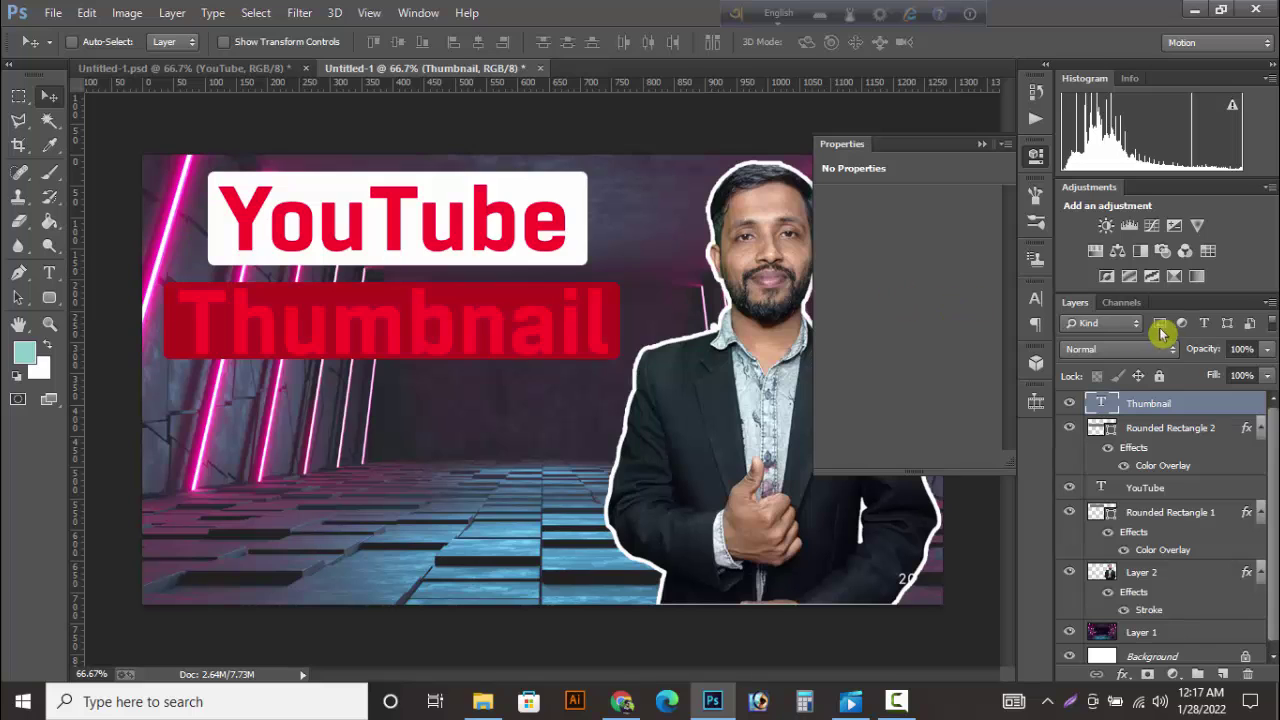
click(1036, 298)
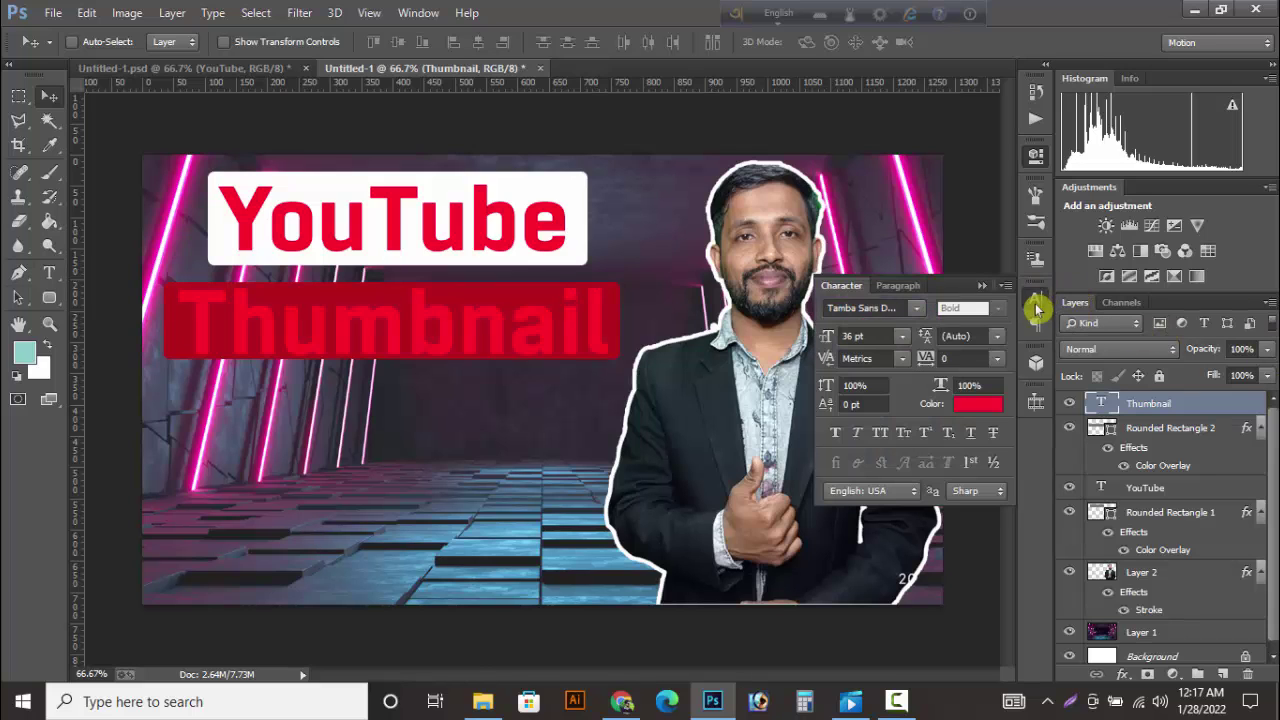
click(984, 404)
text(ffffff)
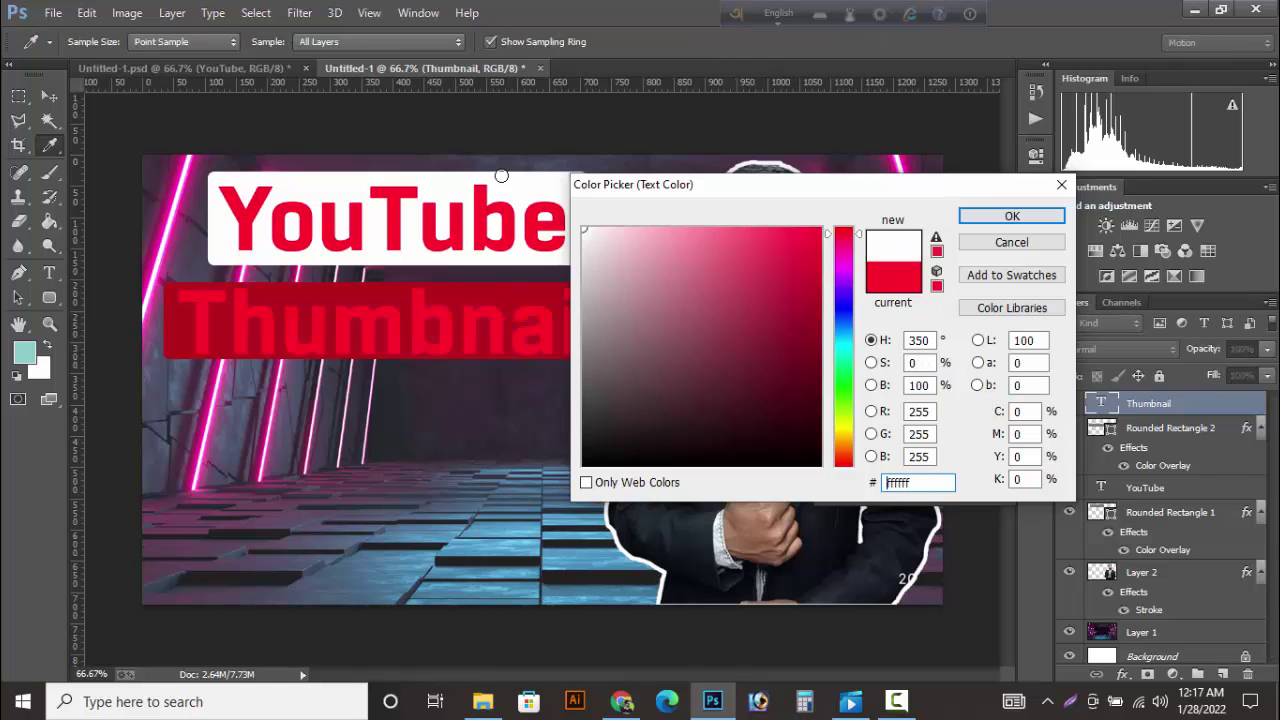
click(995, 218)
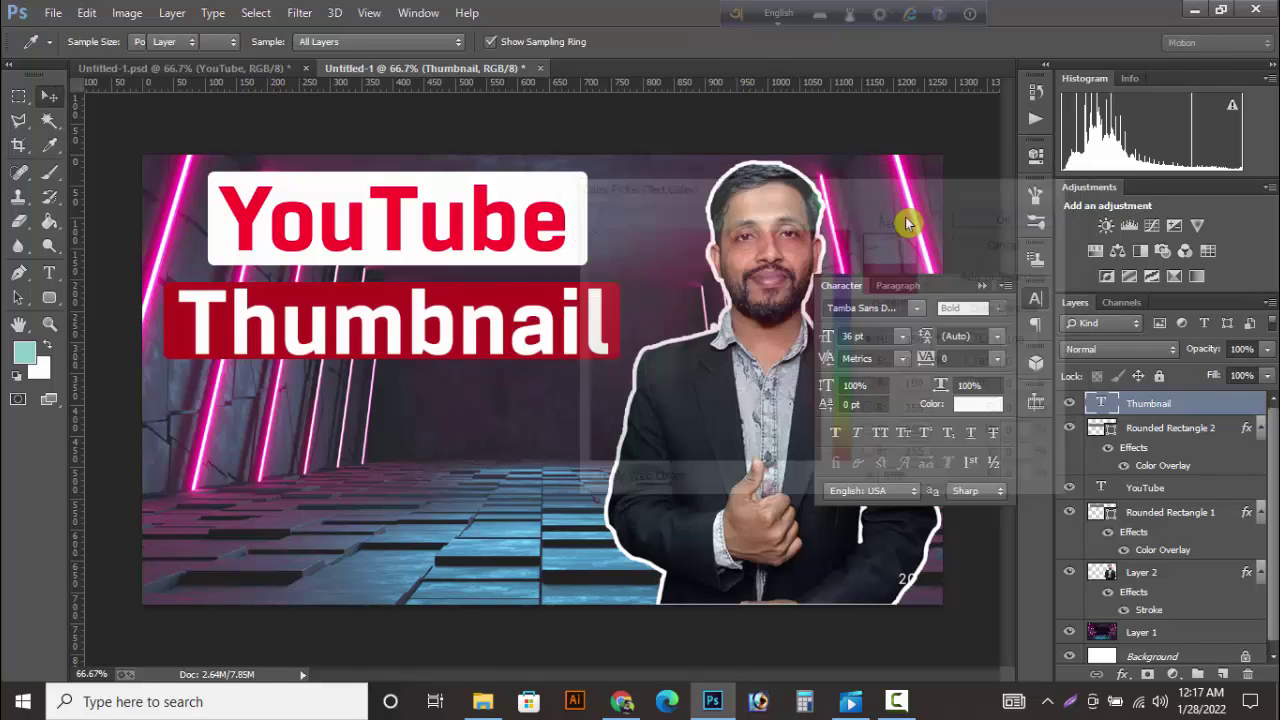
right_click(617, 318)
click(690, 340)
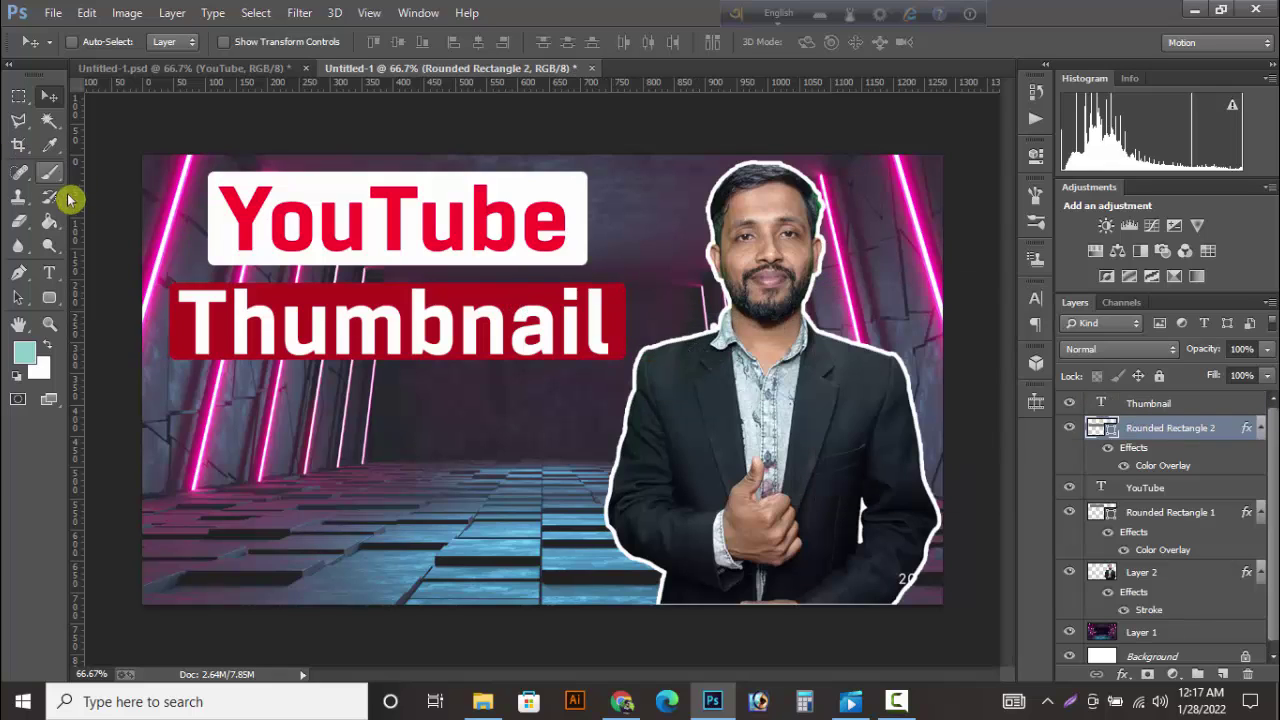
Step: Start a new text line below the "Thumbnail" banner and set its font to NikoshBAN
click(49, 272)
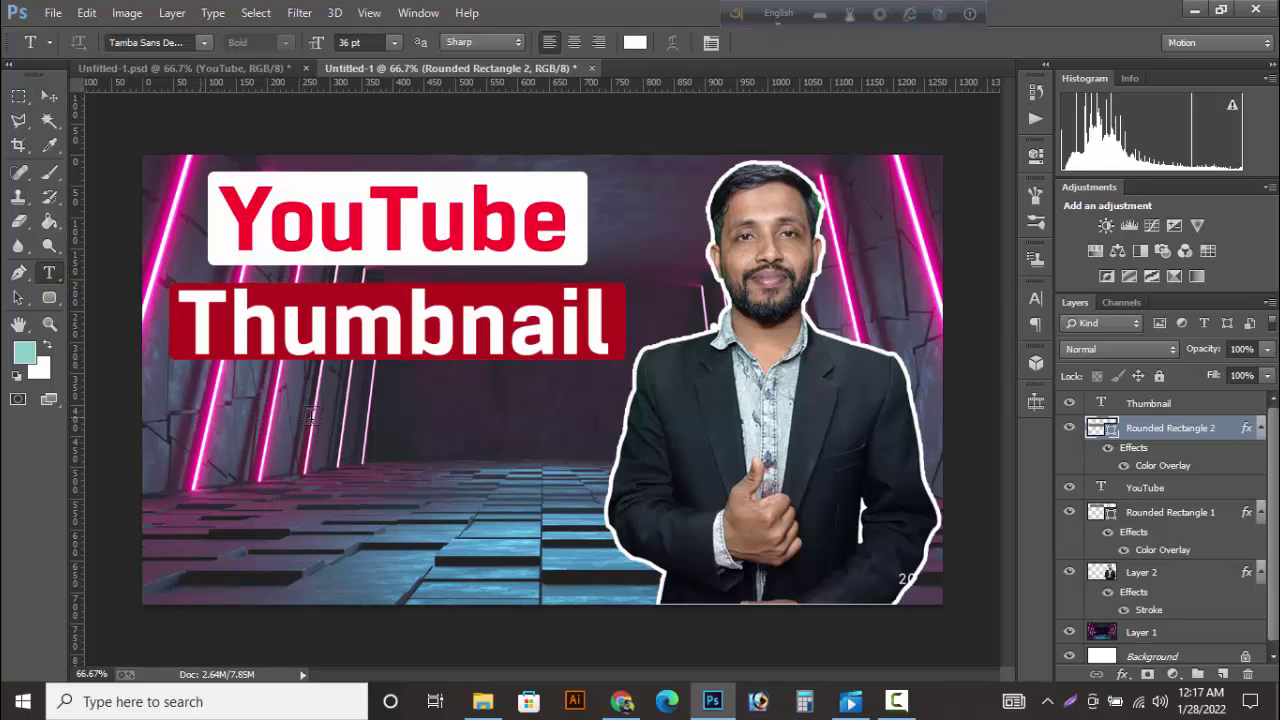
click(200, 413)
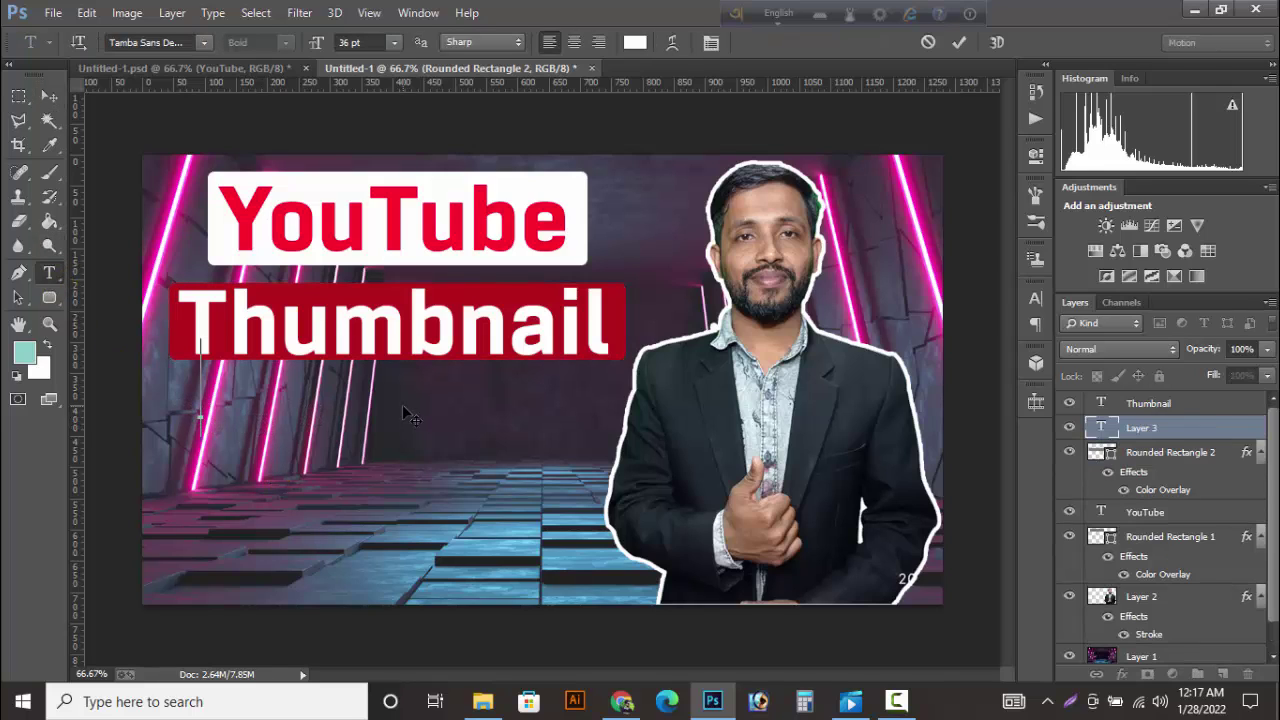
click(143, 37)
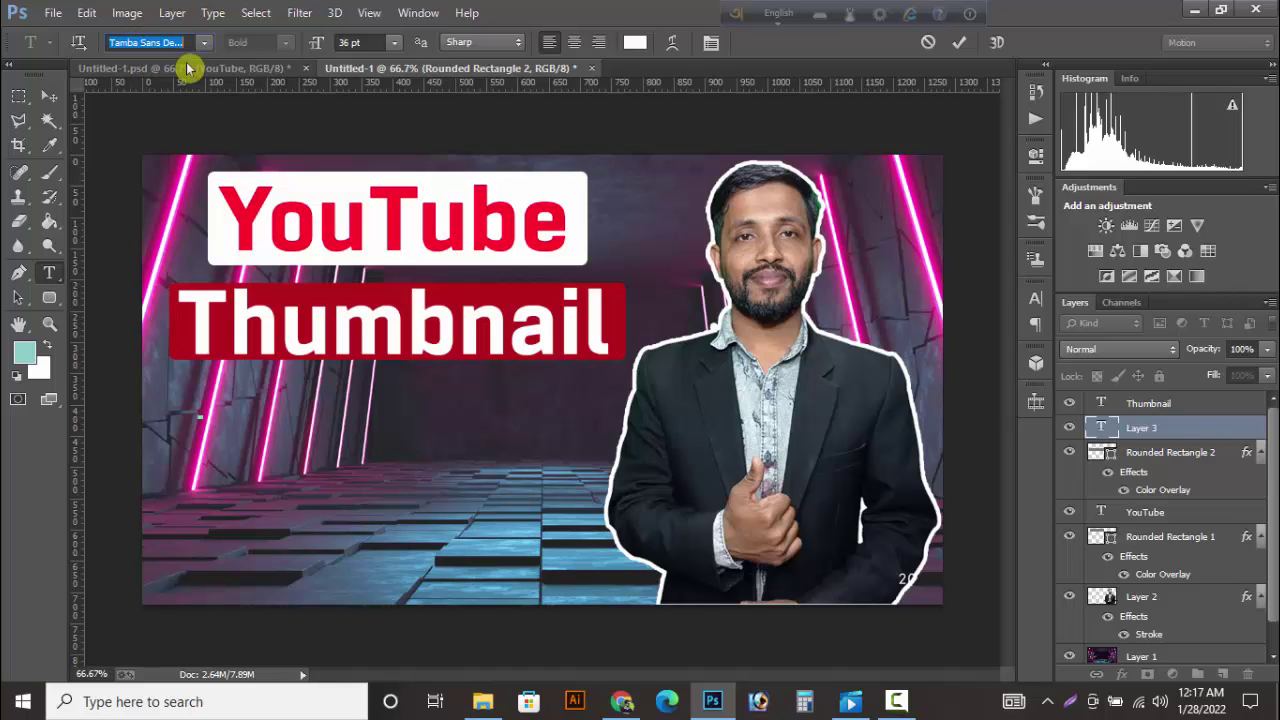
text(N)
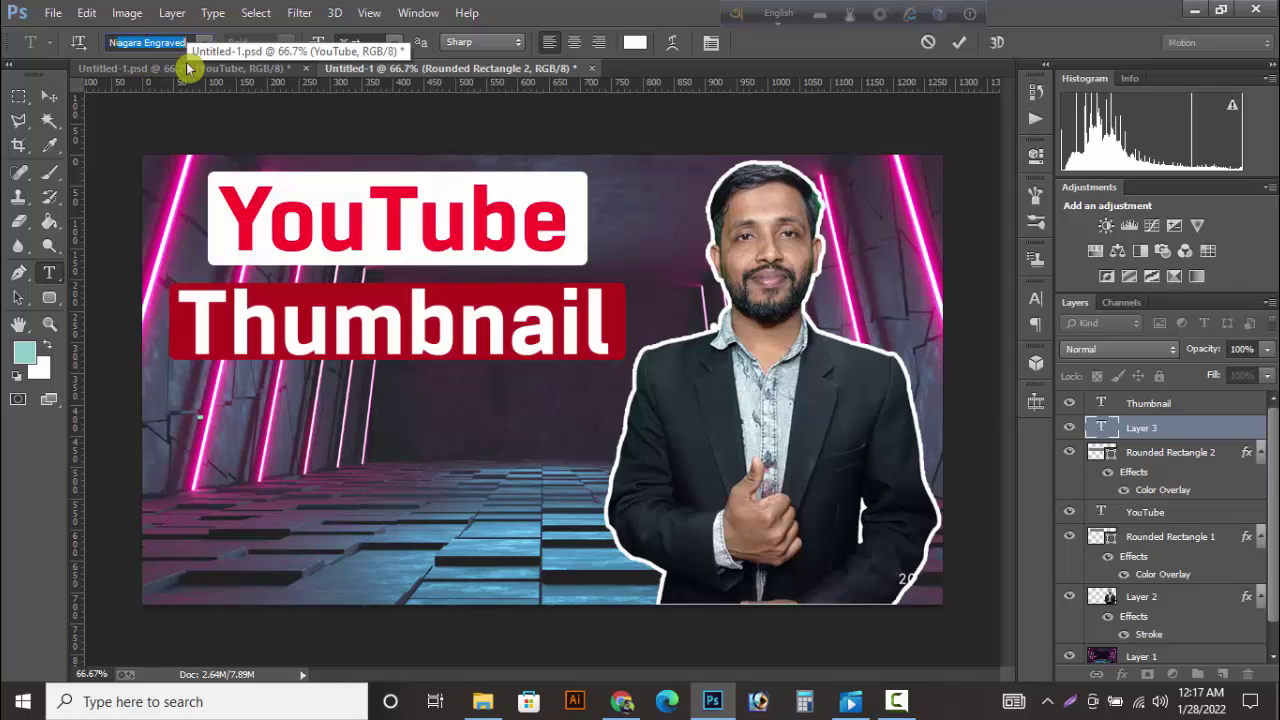
text(ikoshBAN)
key(Return)
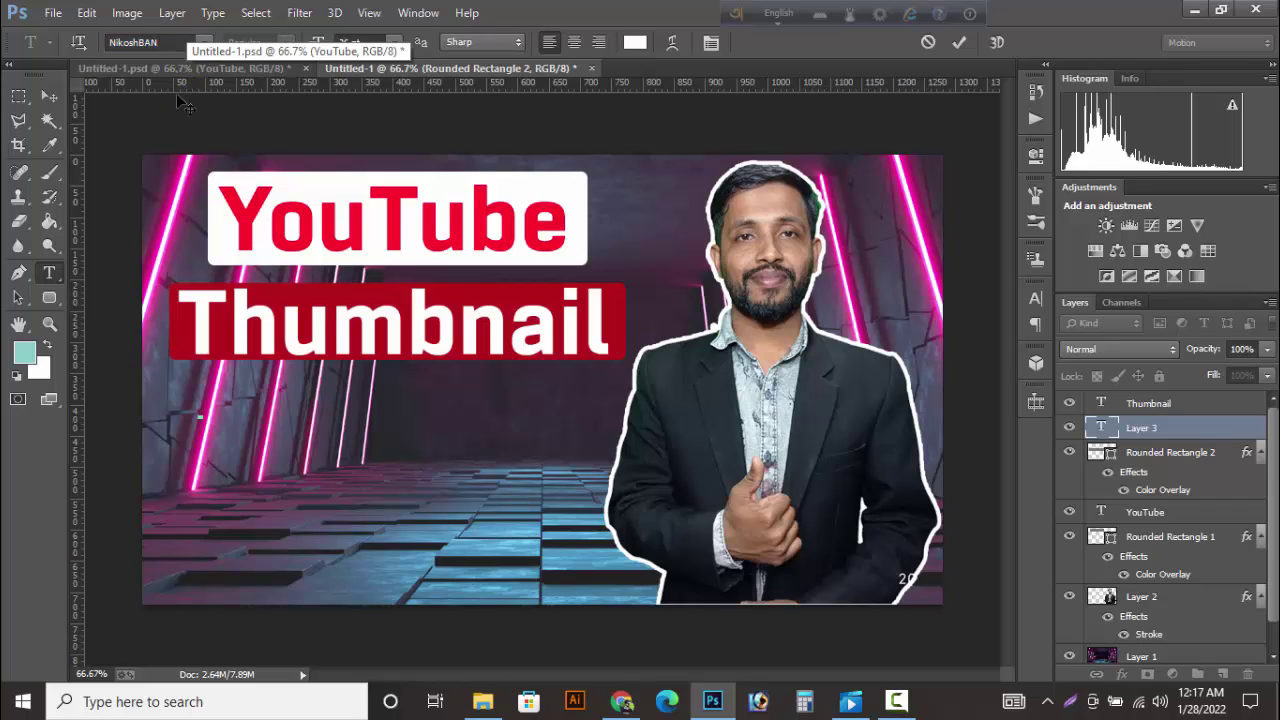
Step: Switch the input language to Bangla, enter "ফটোশপ" in the new text line and move it down clear of the "Thumbnail" banner
click(775, 14)
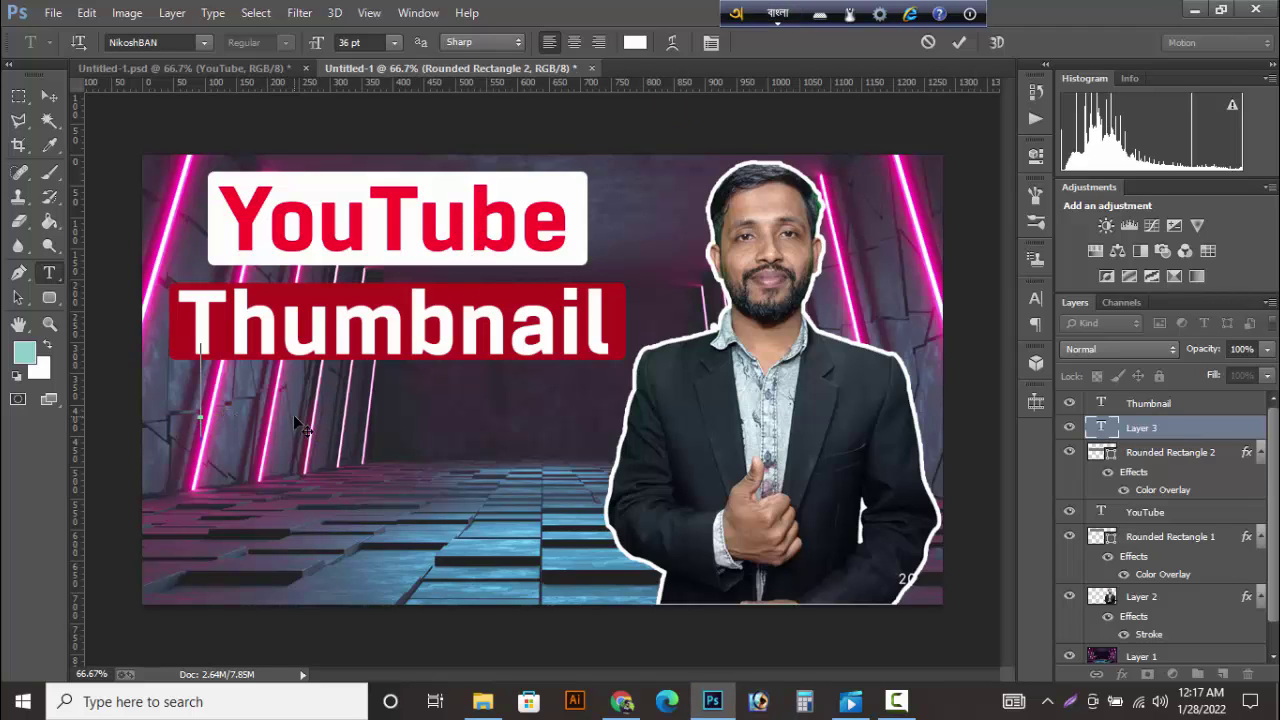
text(photoshop)
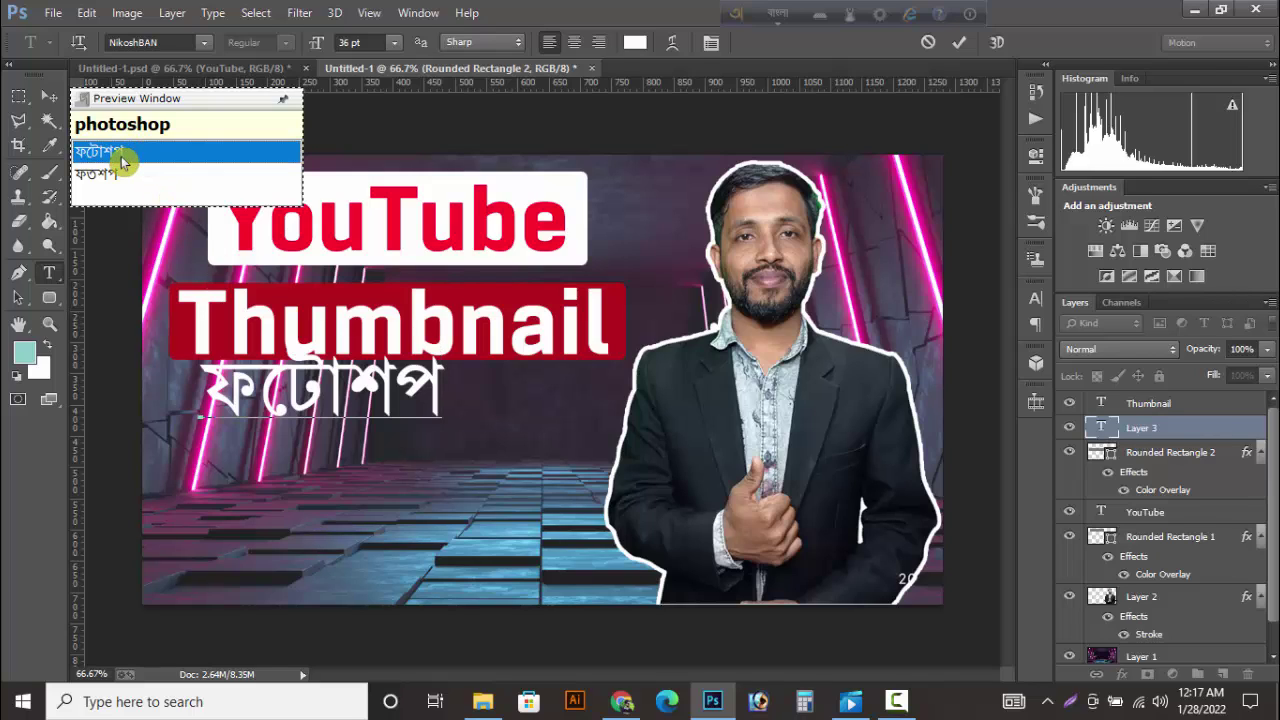
click(203, 161)
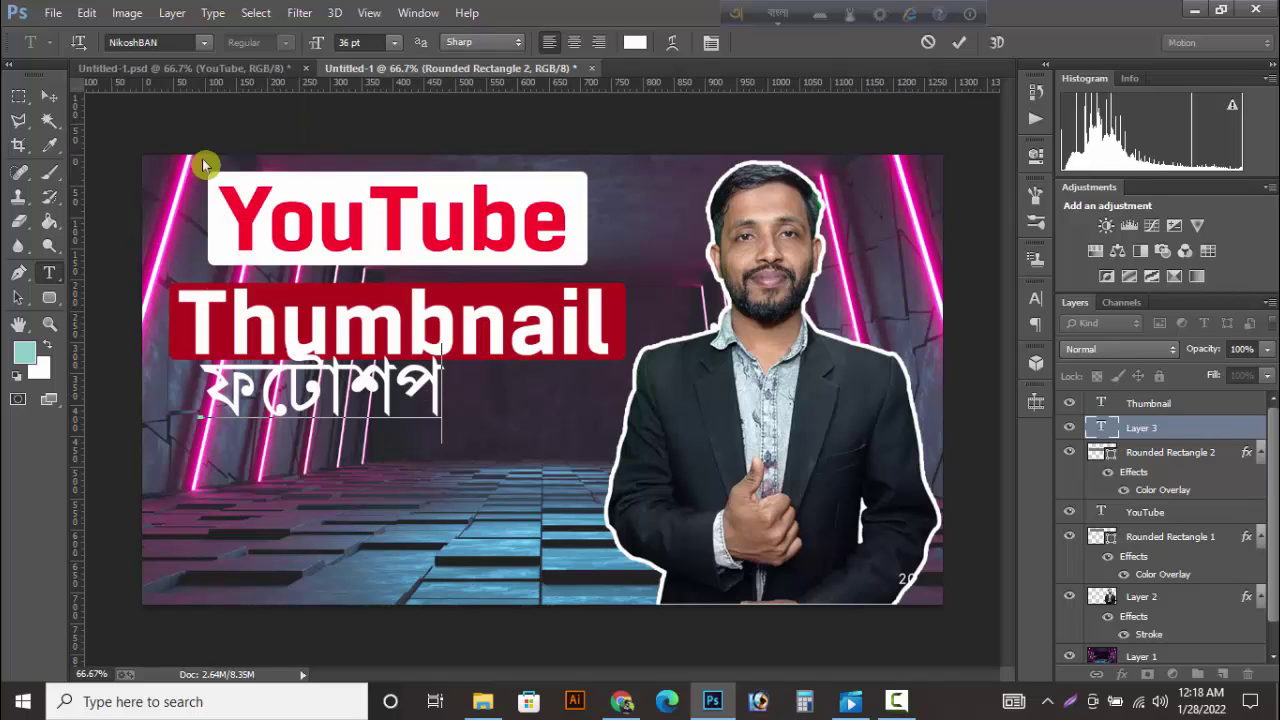
click(49, 96)
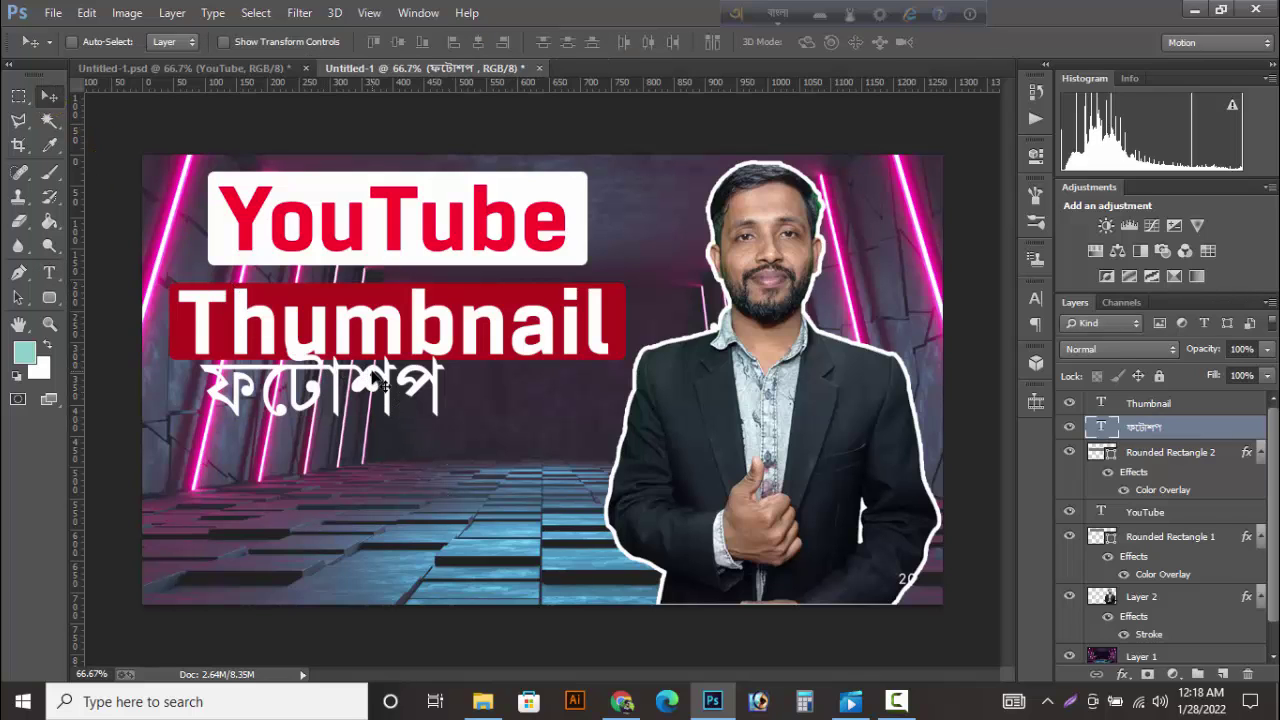
drag(381, 386, 386, 413)
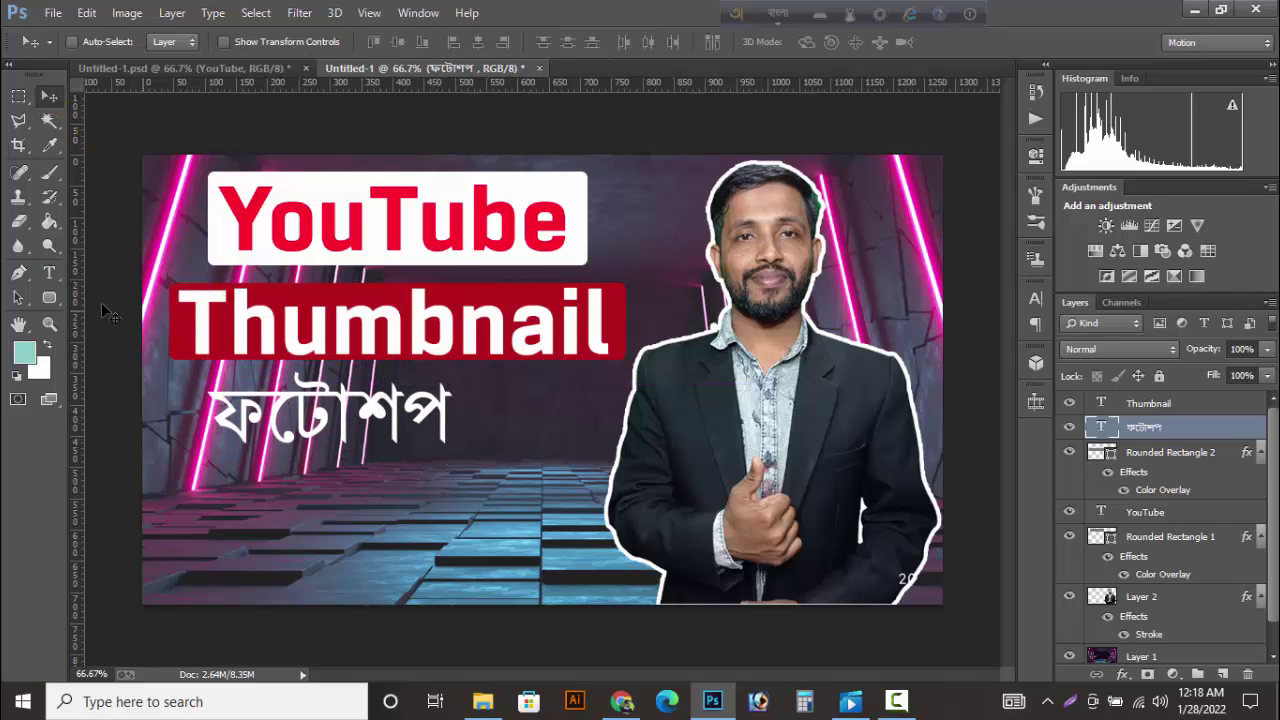
Step: Add the Bangla word "টিউটোরিয়াল" as a new text layer below "ফটোশপ"
click(49, 272)
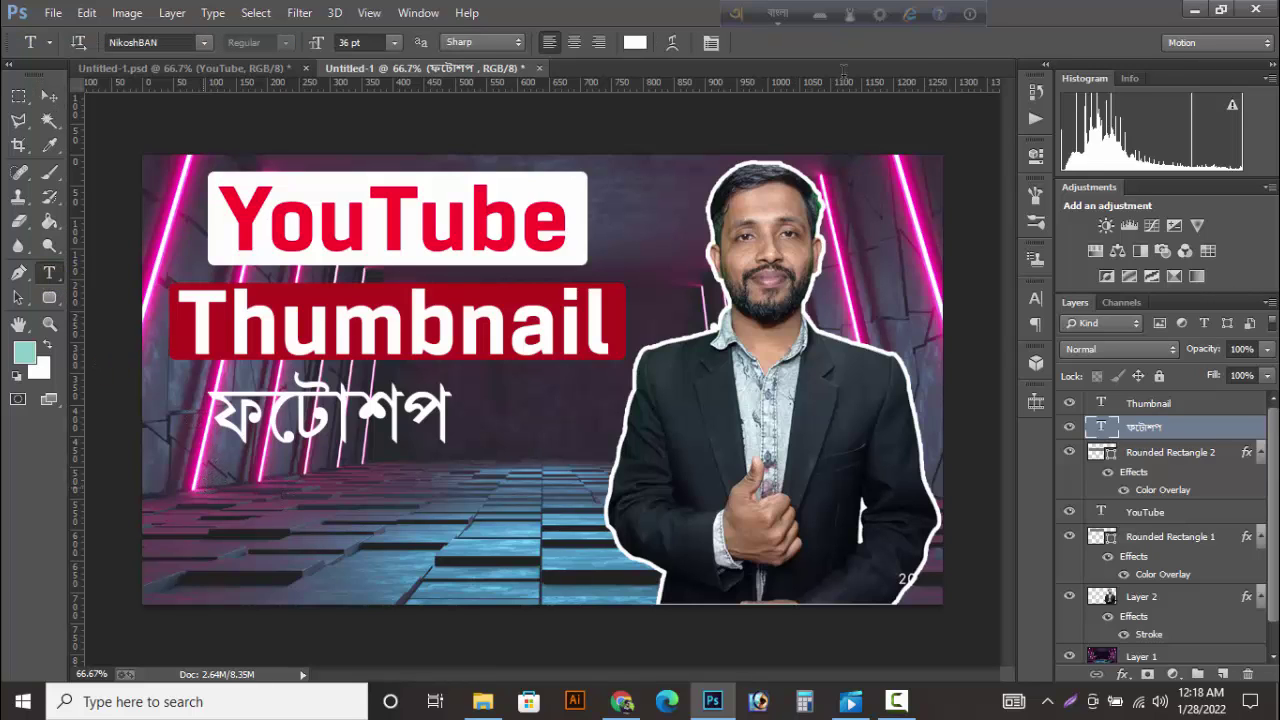
click(203, 450)
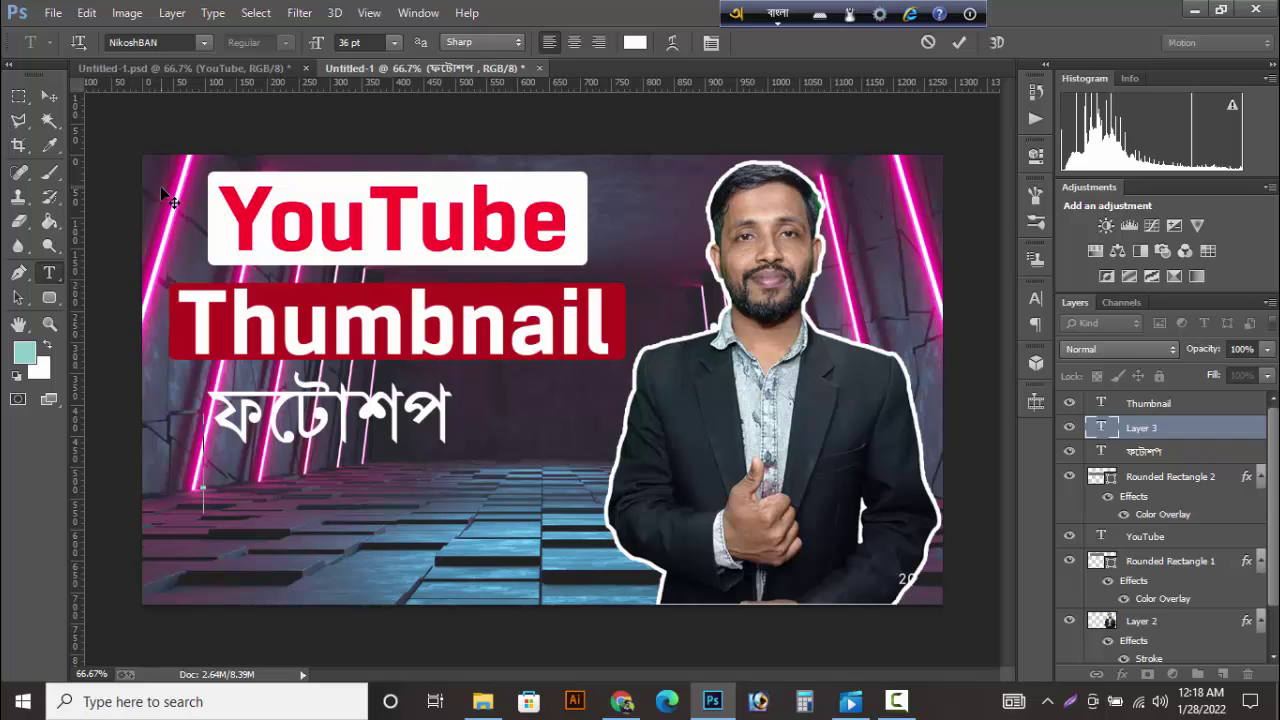
text(tiutorial)
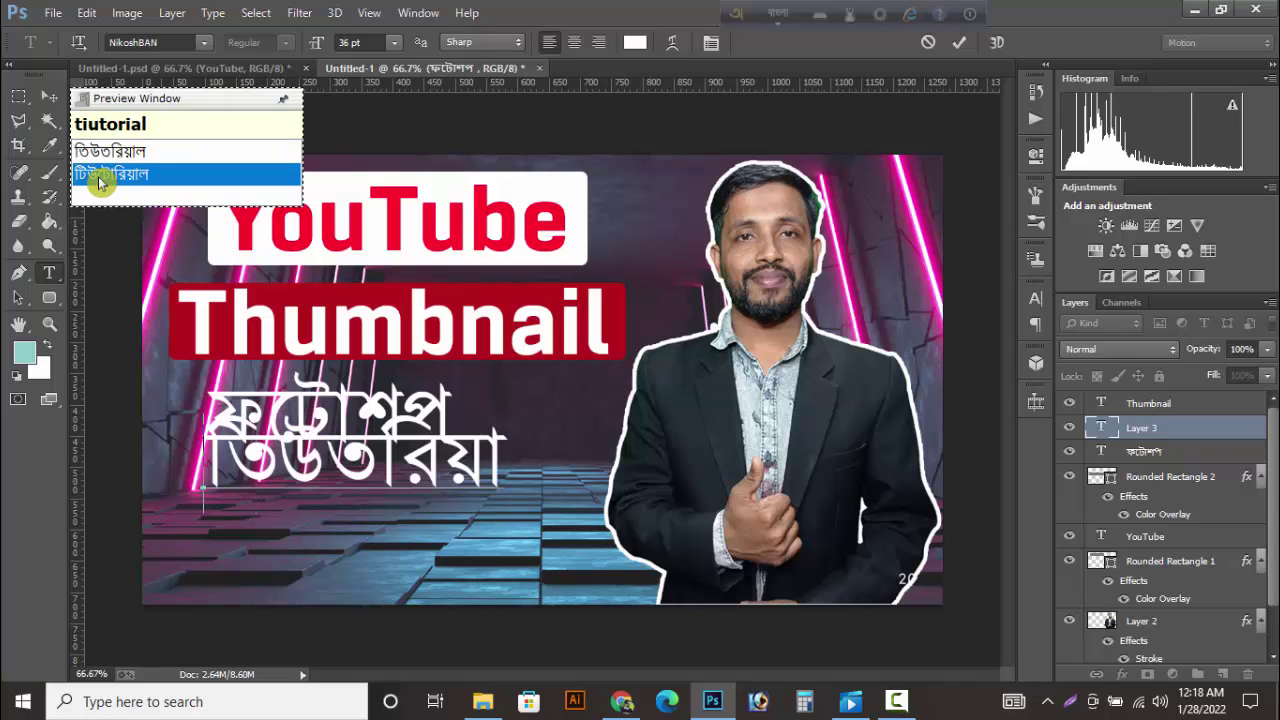
click(157, 176)
click(49, 96)
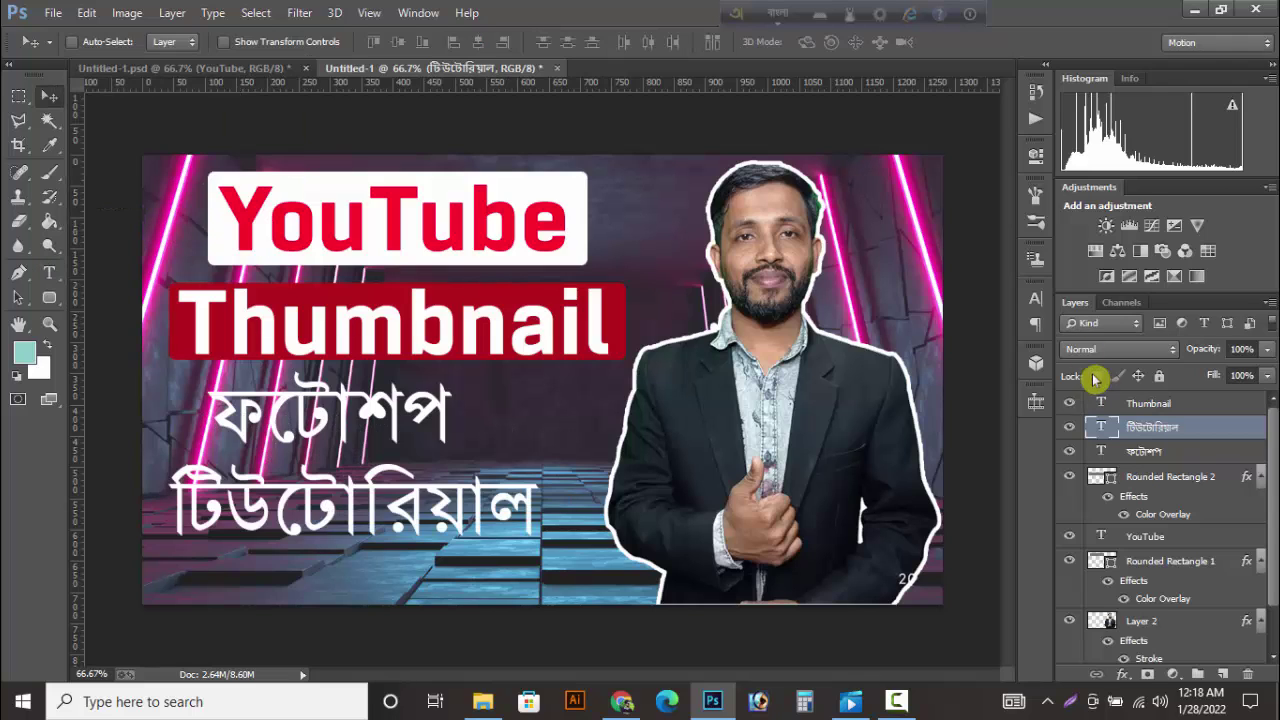
Step: Try a 48 pt font size on "টিউটোরিয়াল" and shift the word slightly down toward the canvas's left edge
click(1035, 300)
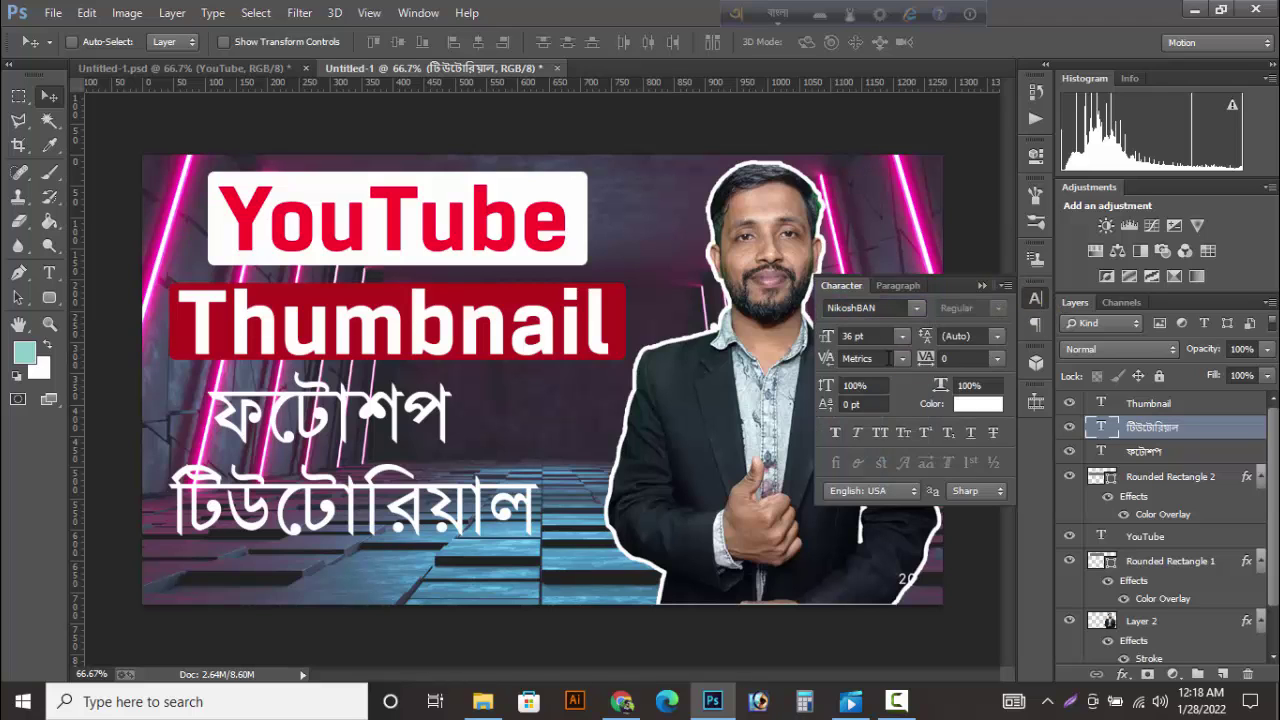
click(902, 337)
click(911, 345)
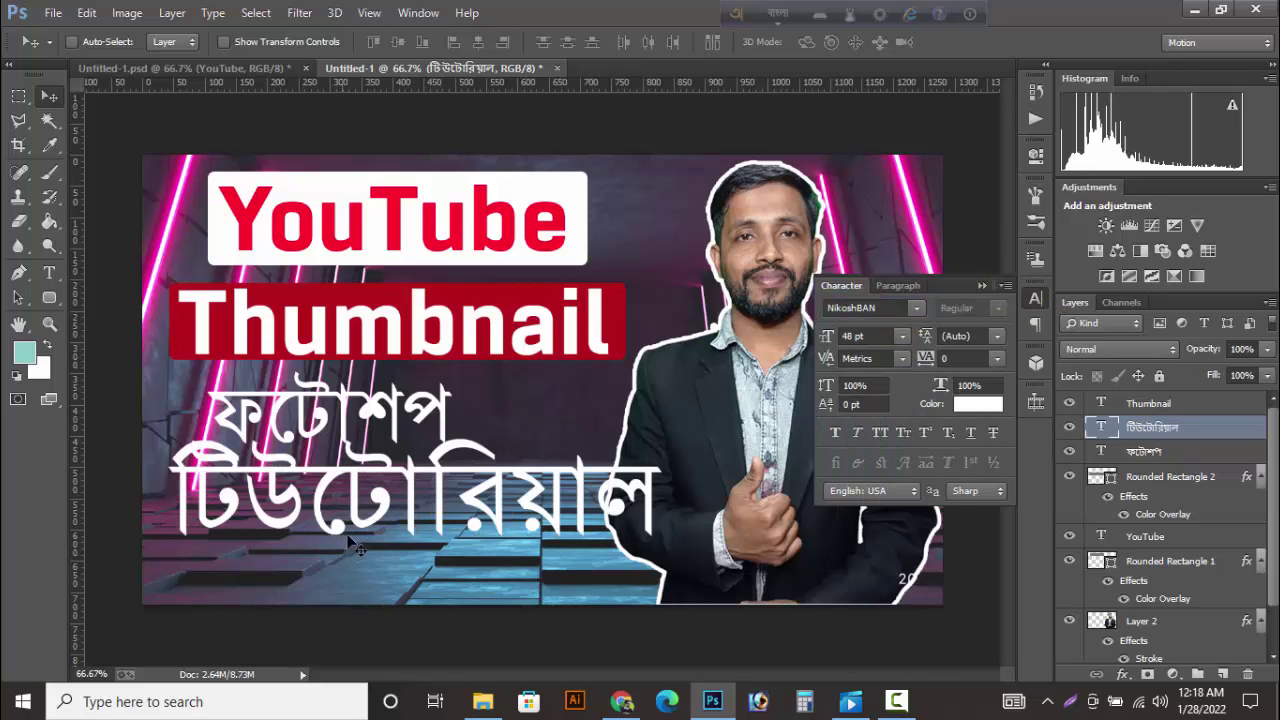
drag(415, 483, 387, 498)
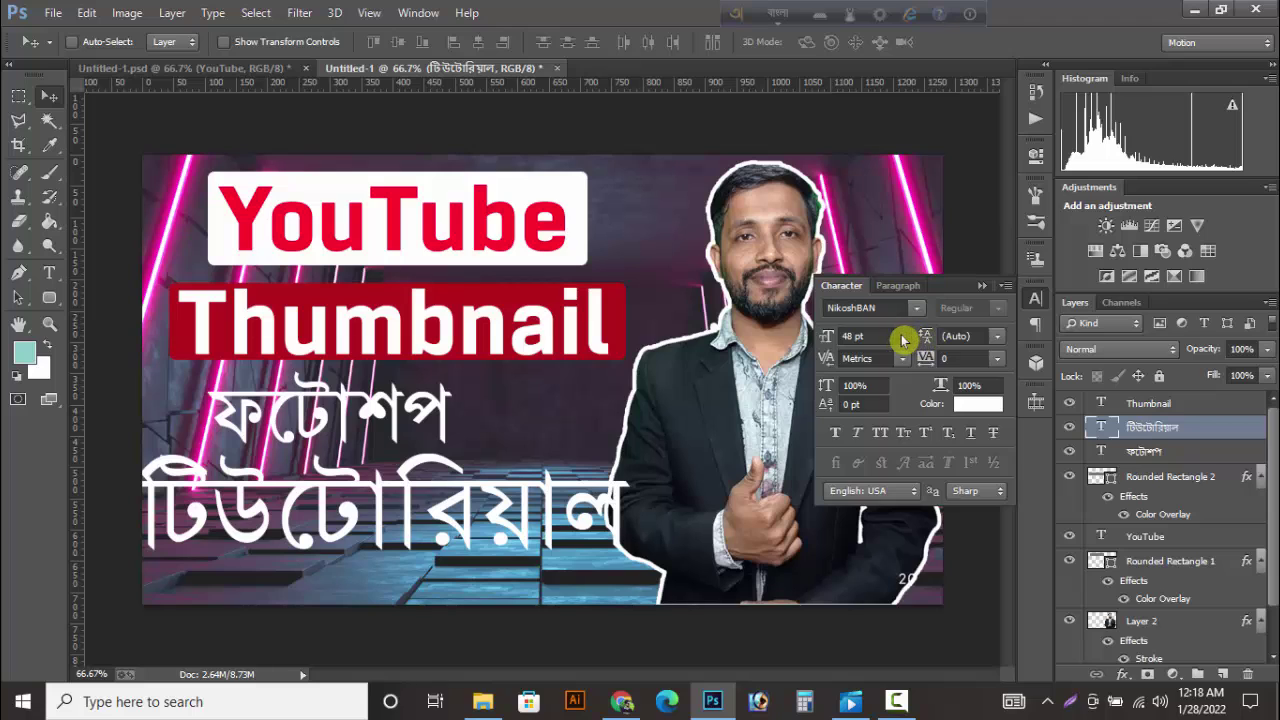
click(902, 337)
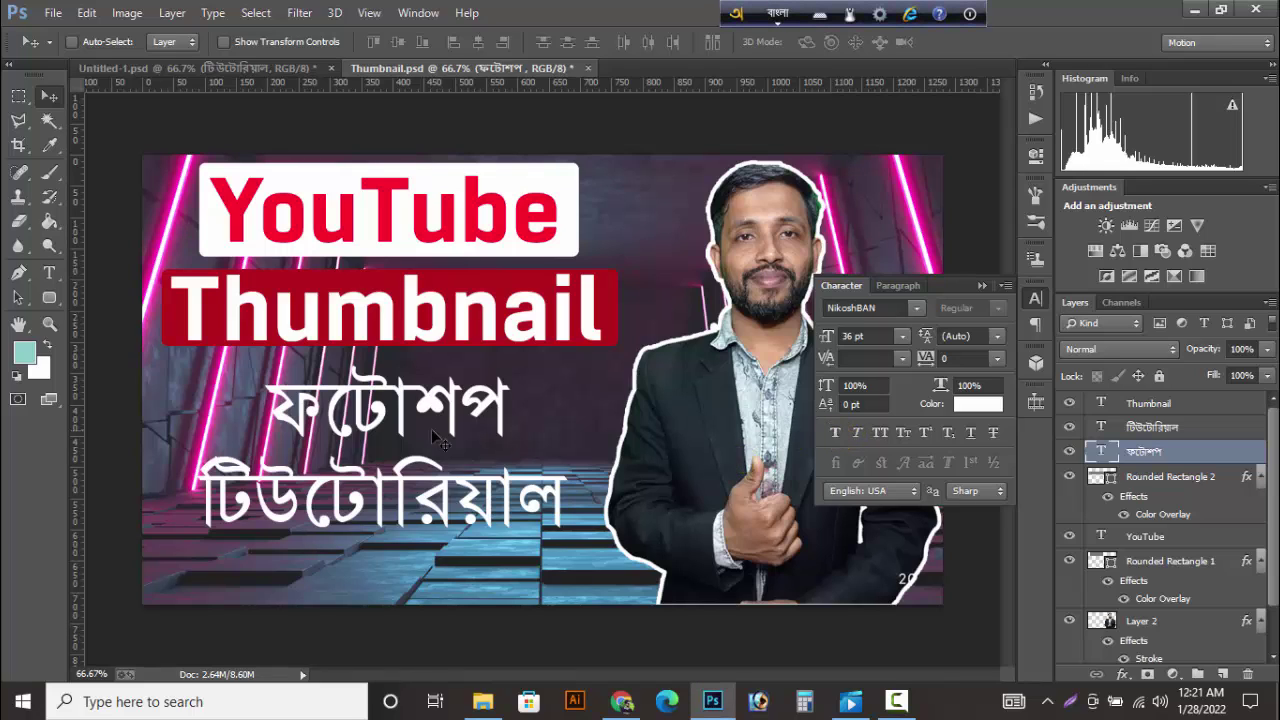
Step: Apply faux bold to both Bangla words, "ফটোশপ" and "টিউটোরিয়াল", and shift each one slightly left
click(835, 432)
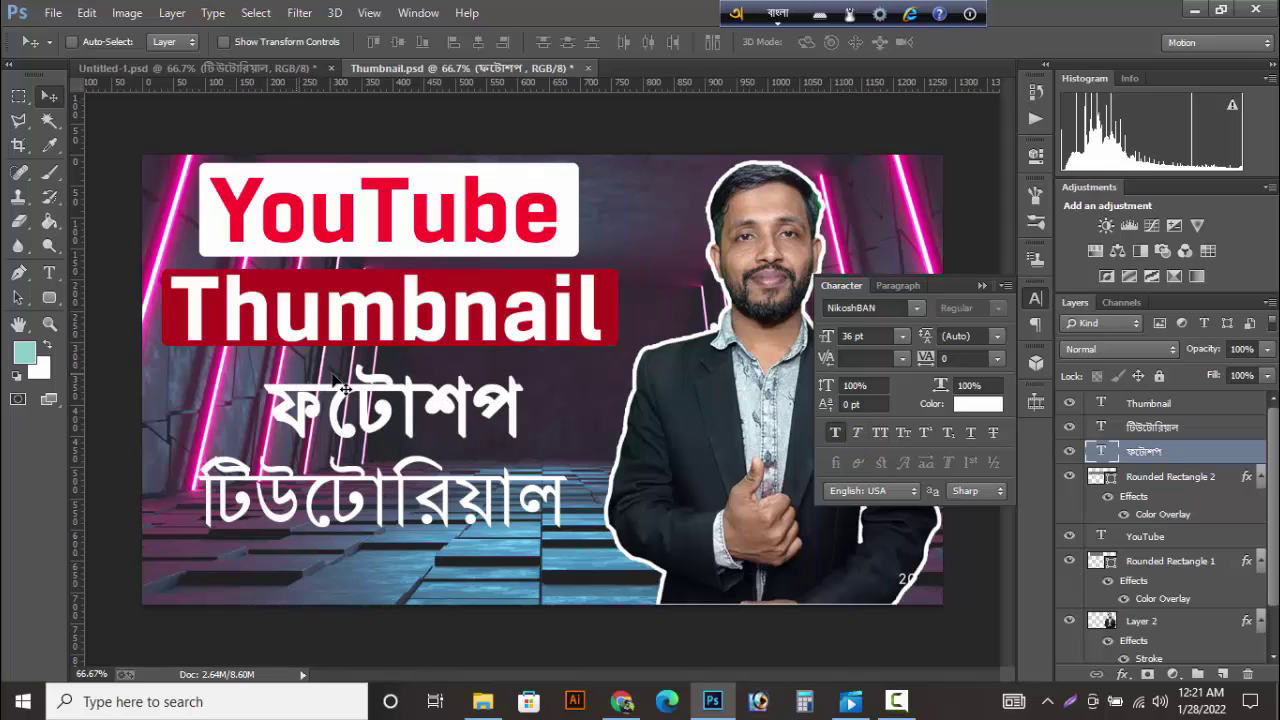
drag(389, 395, 364, 390)
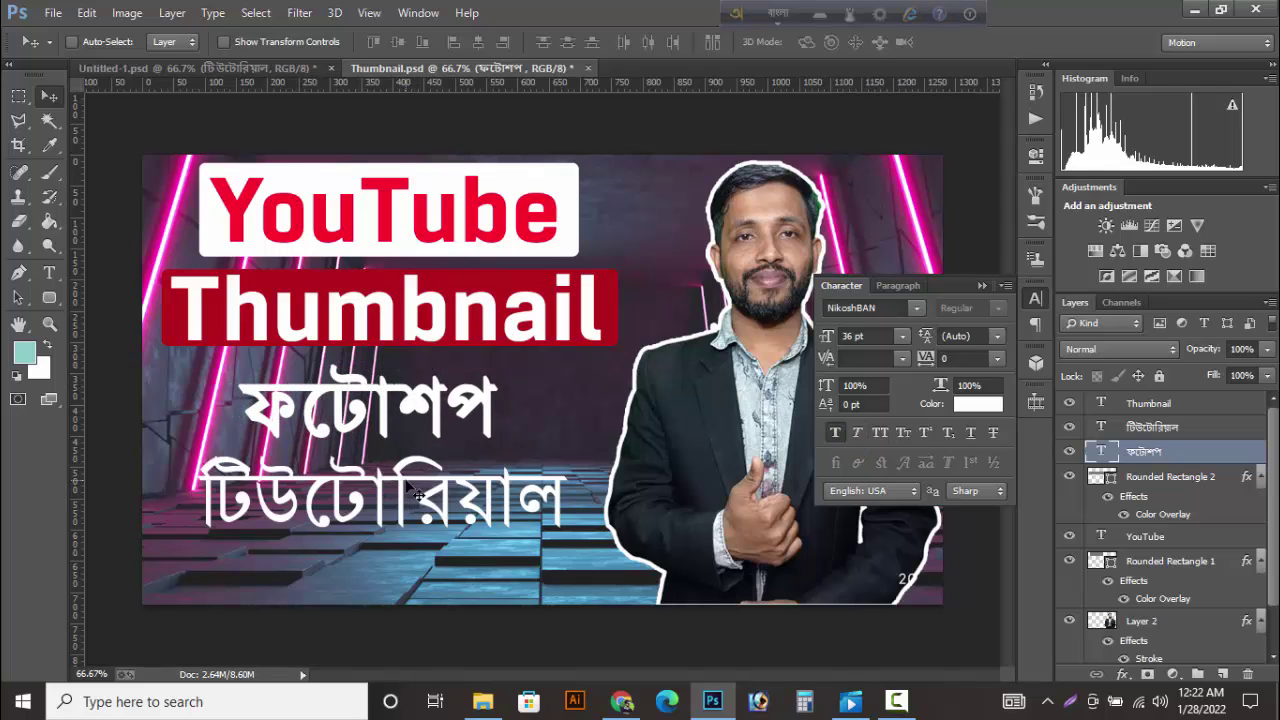
right_click(402, 483)
click(440, 501)
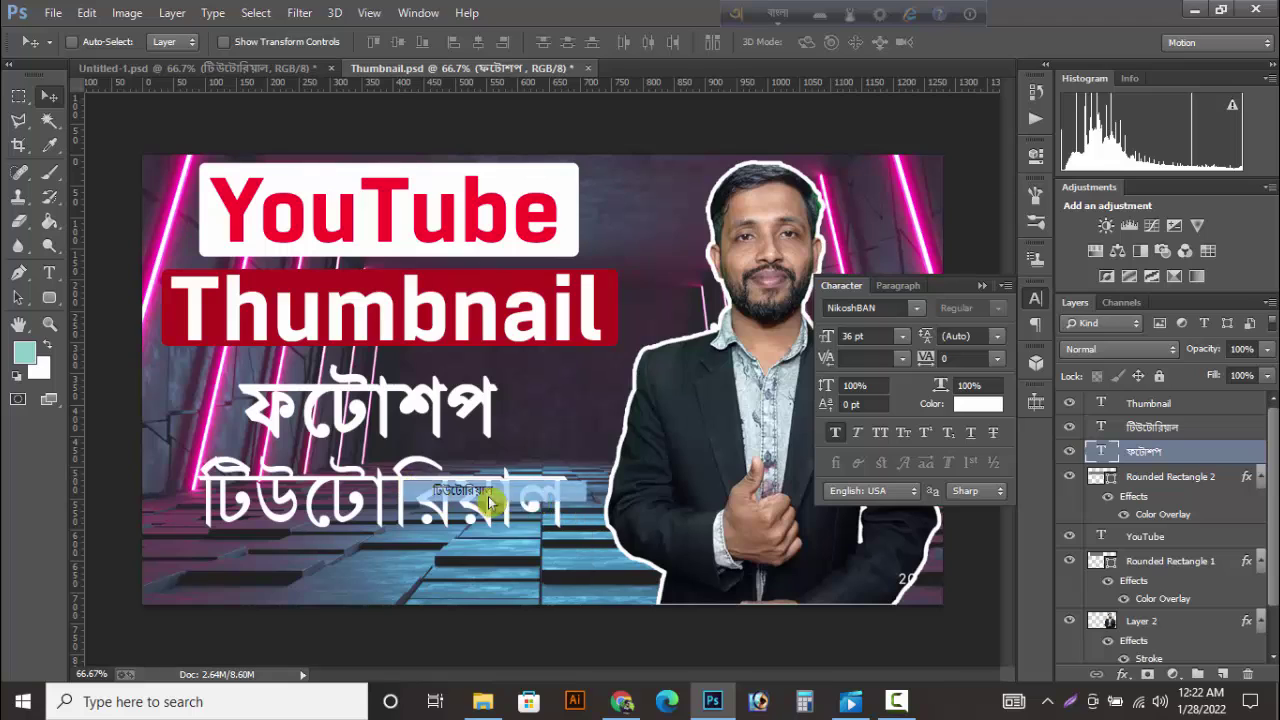
click(836, 433)
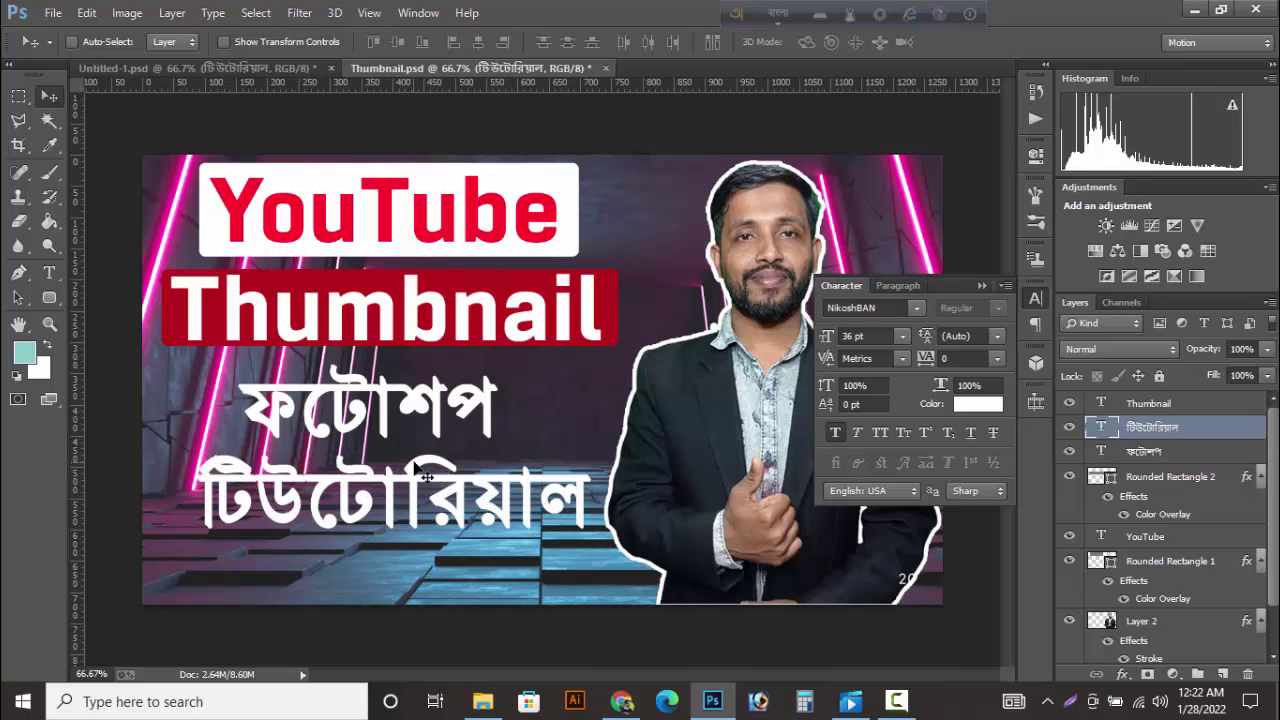
drag(444, 483, 426, 489)
Step: Set the text colour of "ফটোশপ" to teal
right_click(365, 398)
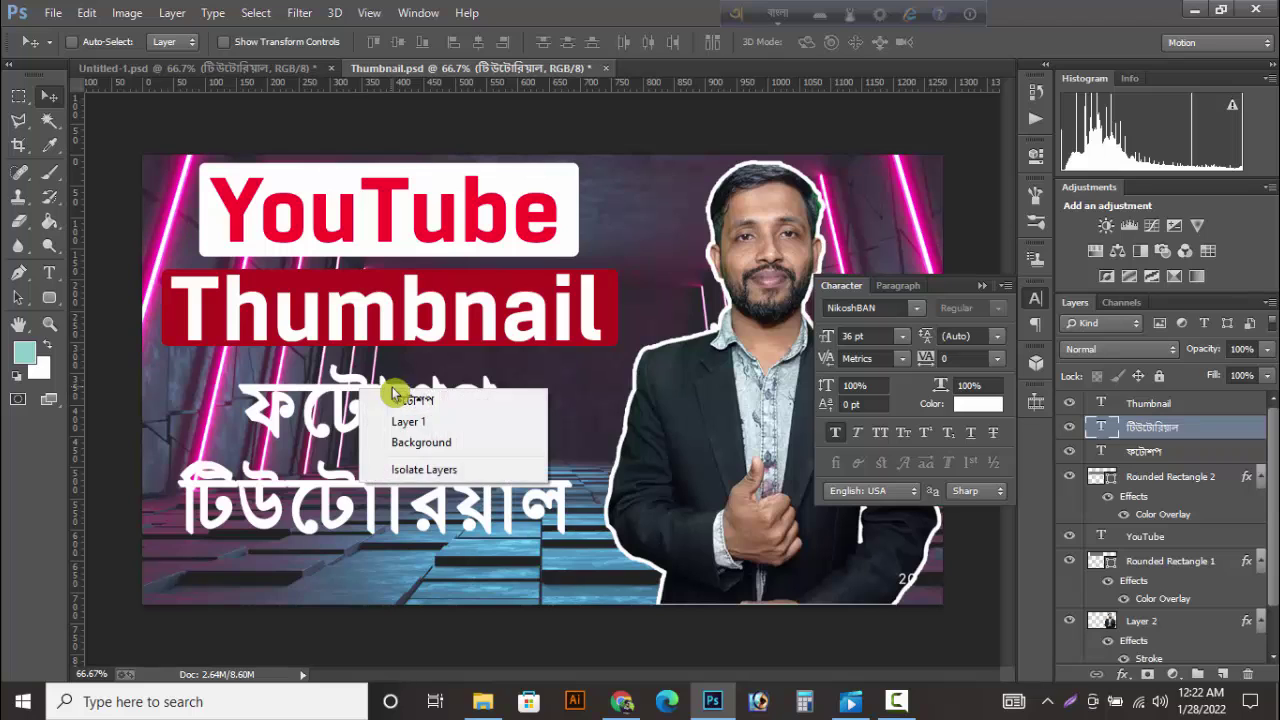
click(405, 394)
click(978, 404)
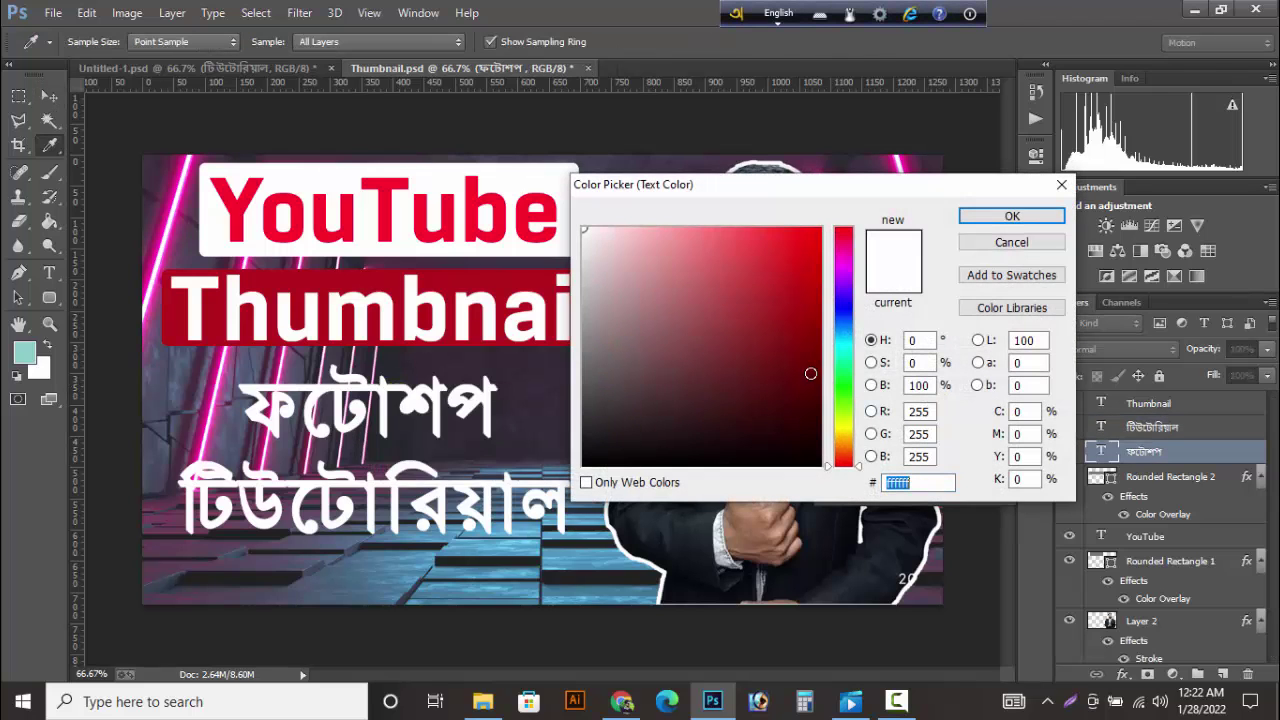
click(852, 346)
click(805, 291)
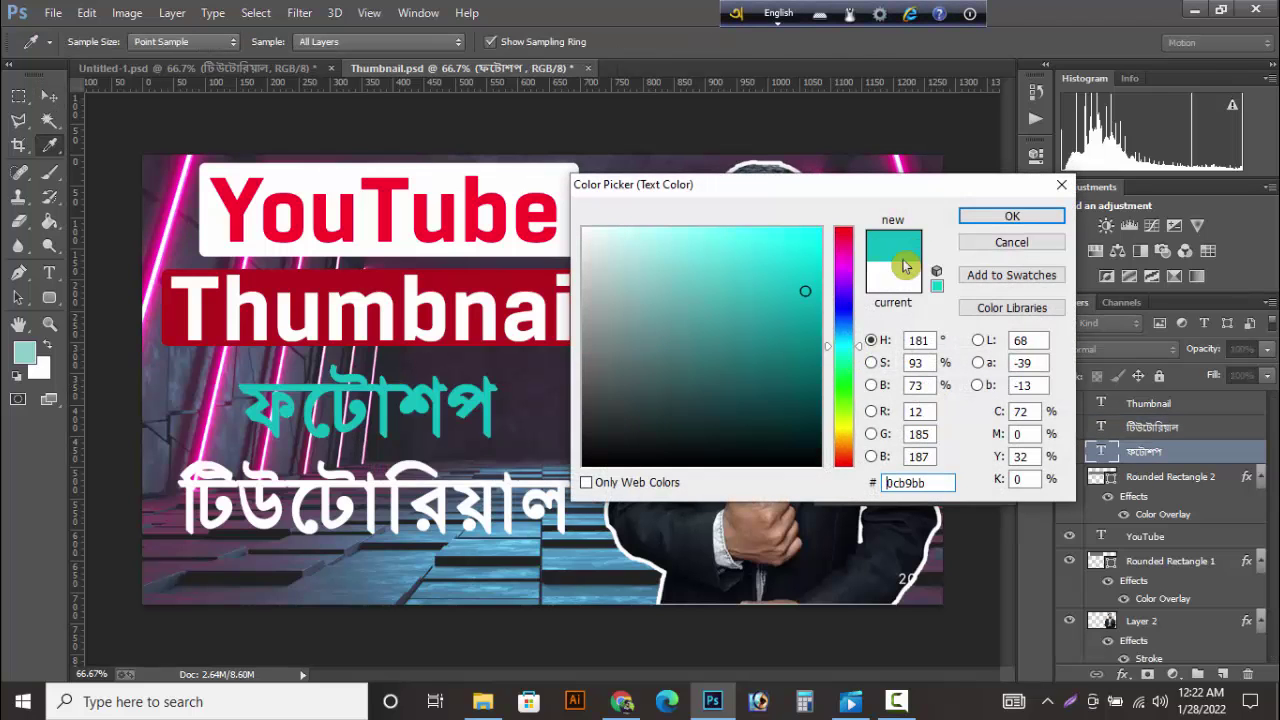
key(Return)
key(v)
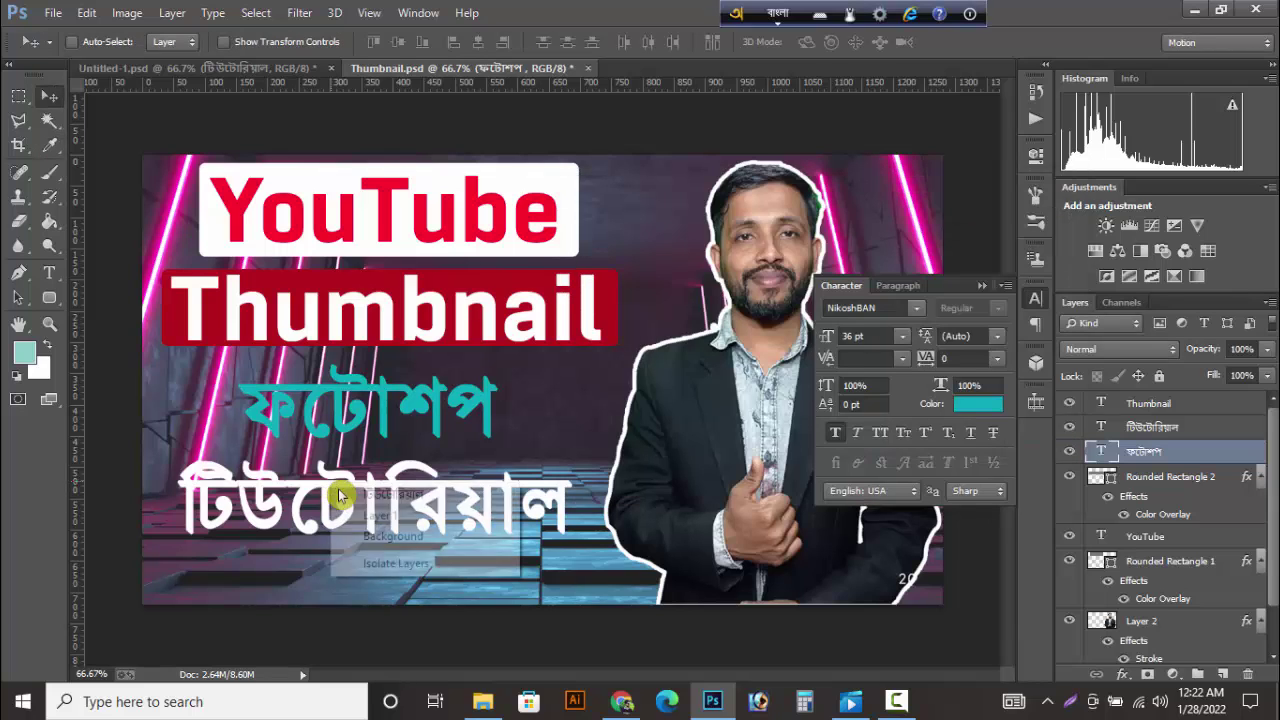
Step: Set the text colour of "টিউটোরিয়াল" to the teal sampled from "ফটোশপ" (0ca9bb)
right_click(340, 480)
click(352, 488)
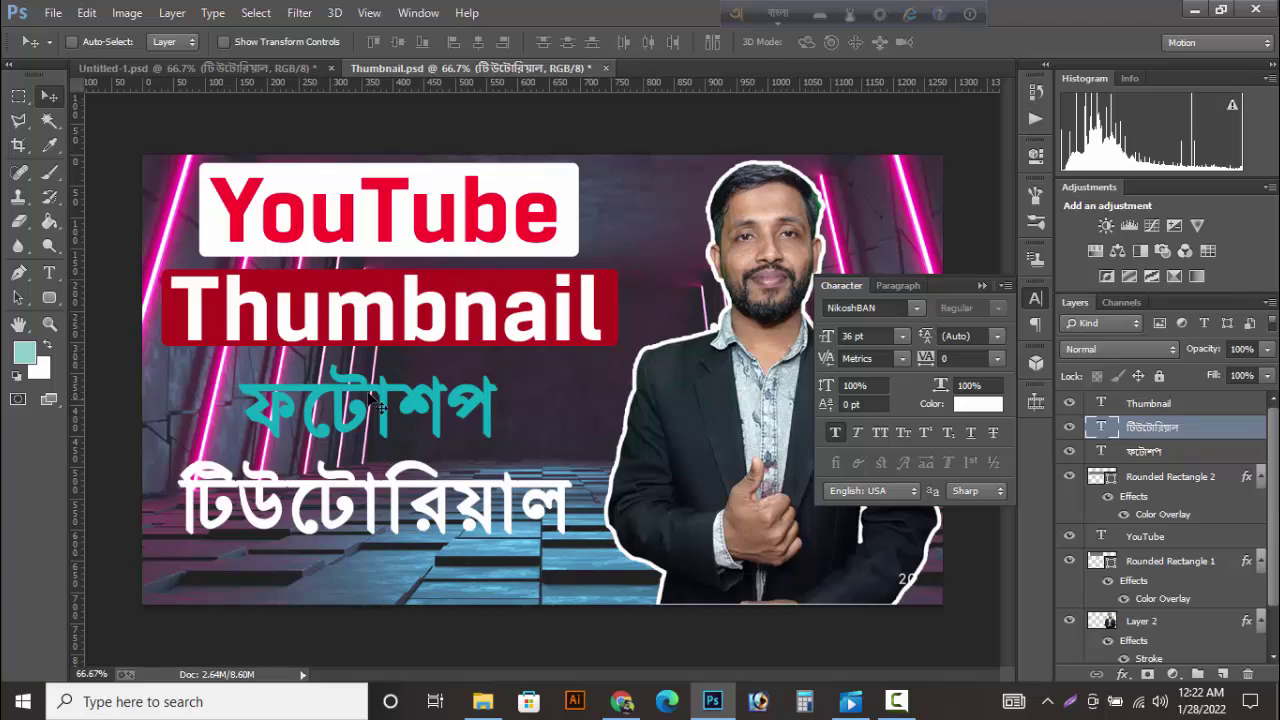
click(976, 404)
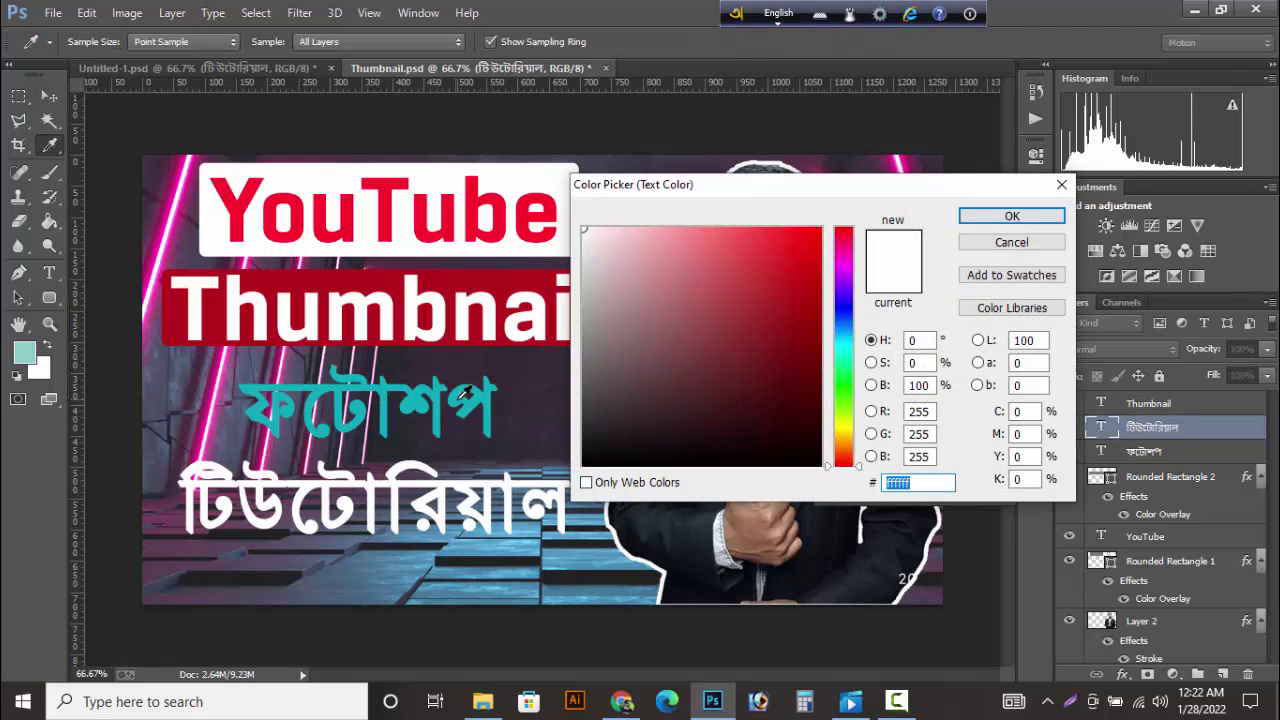
click(458, 400)
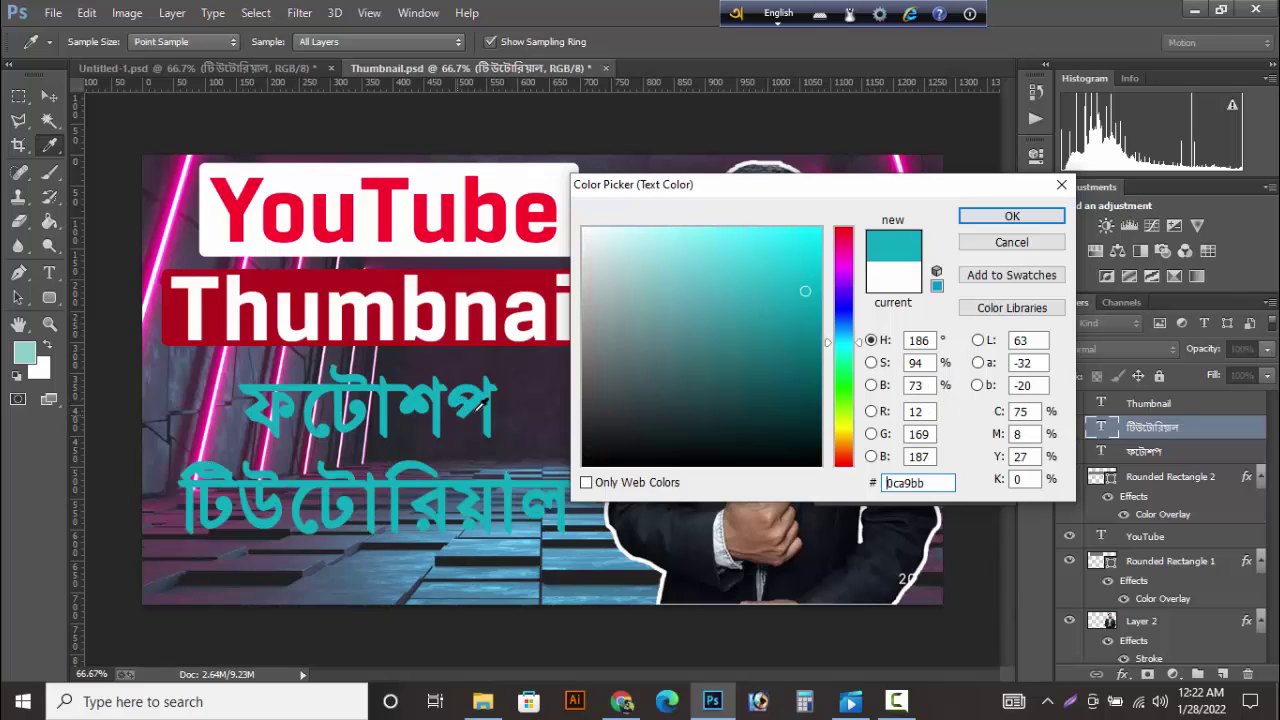
click(1063, 214)
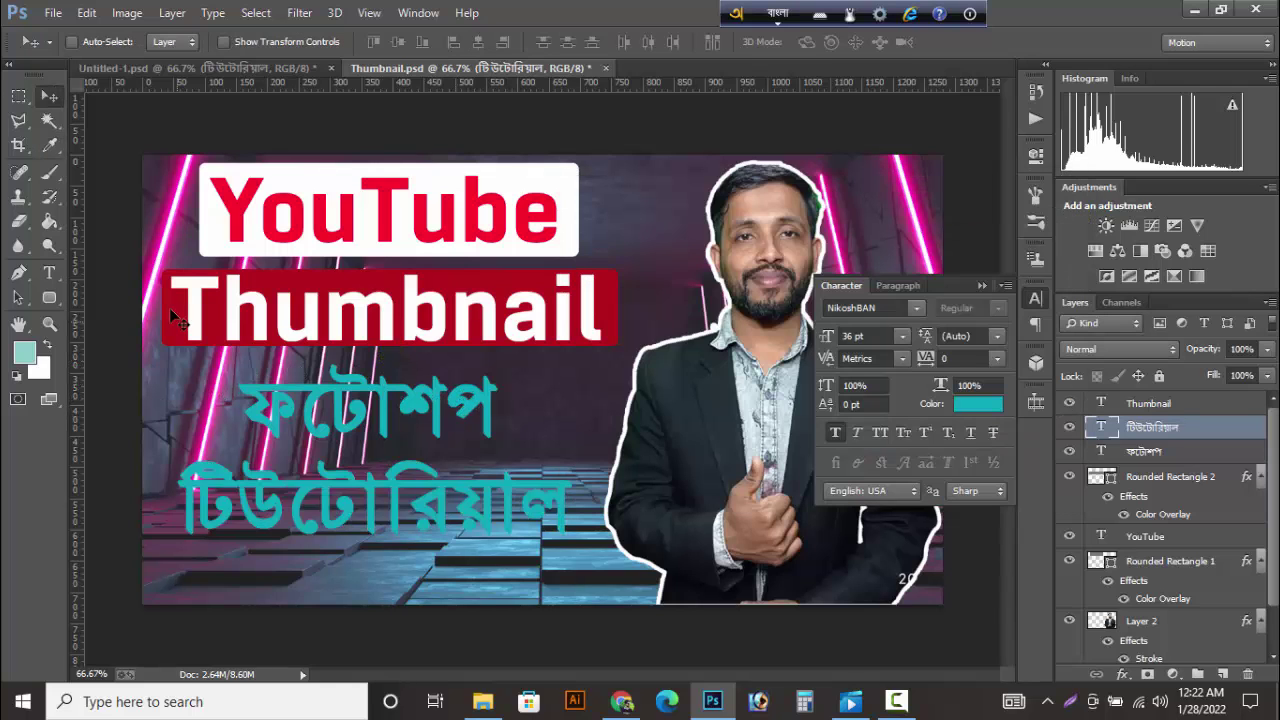
Step: Draw a rounded rectangle about 567 × 122 px with 10 px corners over "ফটোশপ" and place its layer beneath both Bangla text layers
click(49, 297)
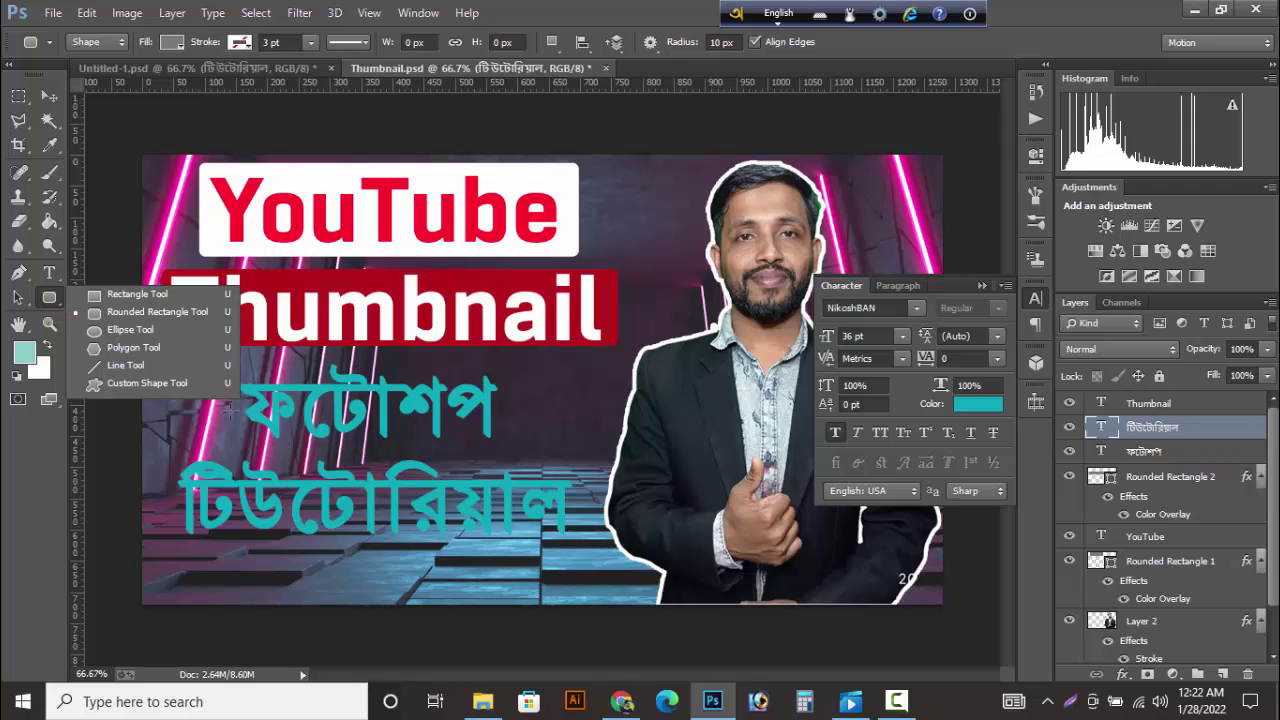
click(150, 312)
key(F12)
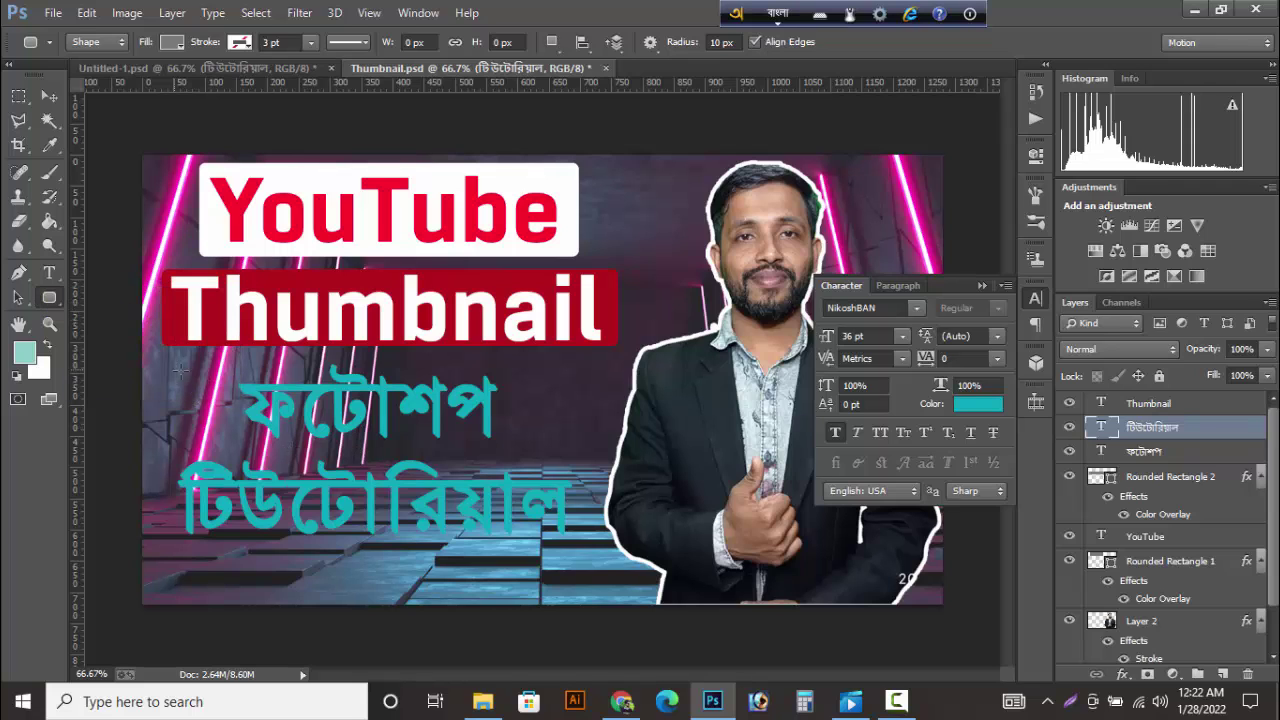
mouse_move(174, 370)
mouse_down()
mouse_move(420, 400)
mouse_move(530, 445)
mouse_up()
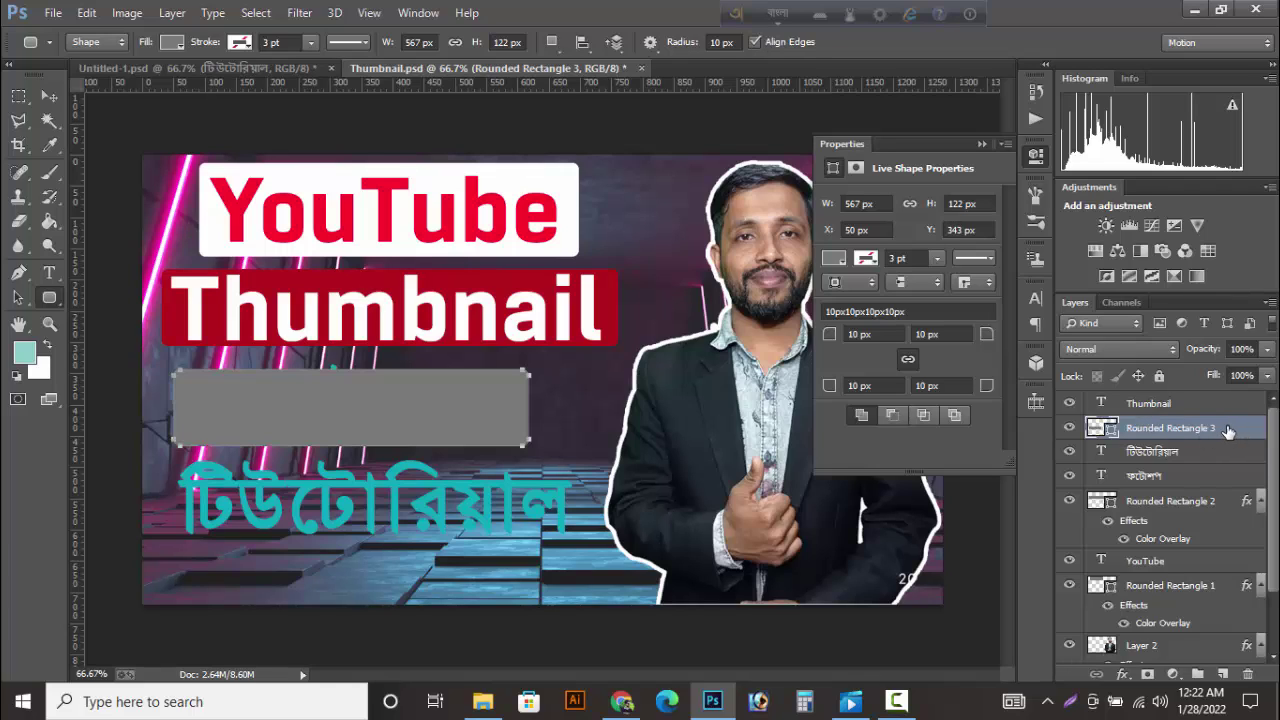
drag(1228, 432, 1226, 488)
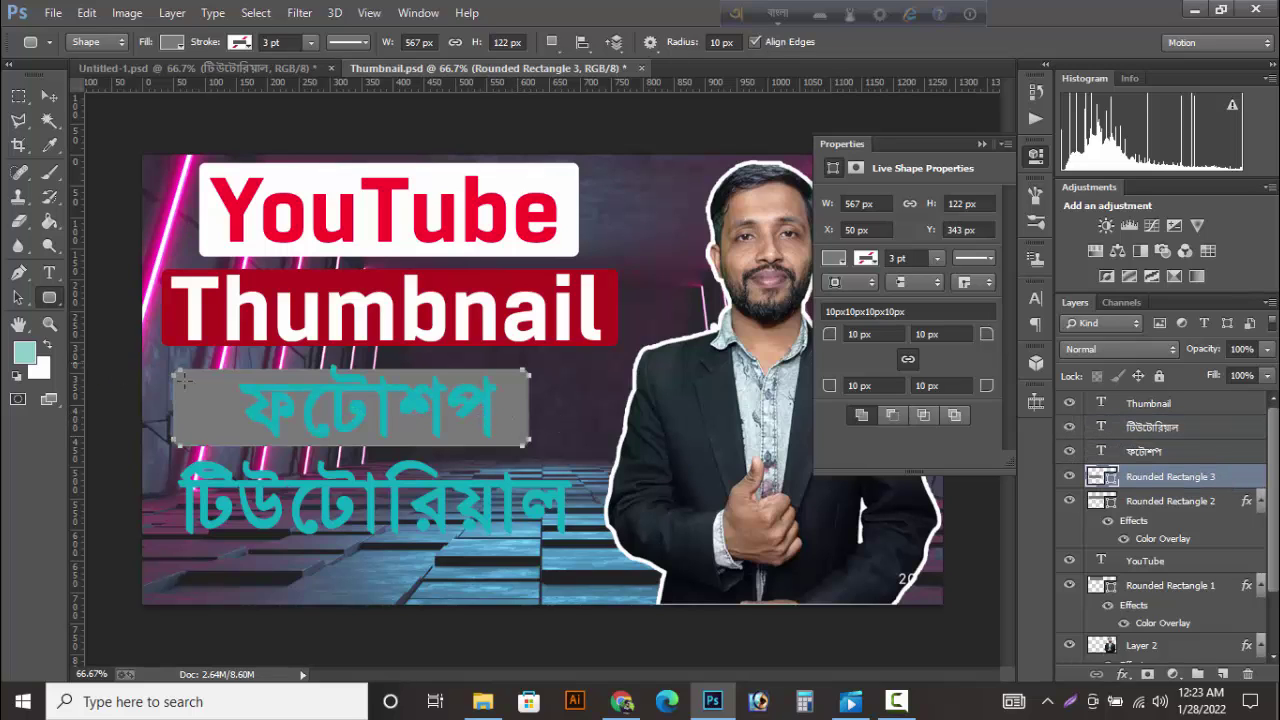
Step: Narrow the rounded rectangle behind "ফটোশপ" from both sides to about 468 px wide so it fits around the word
key(ctrl+t)
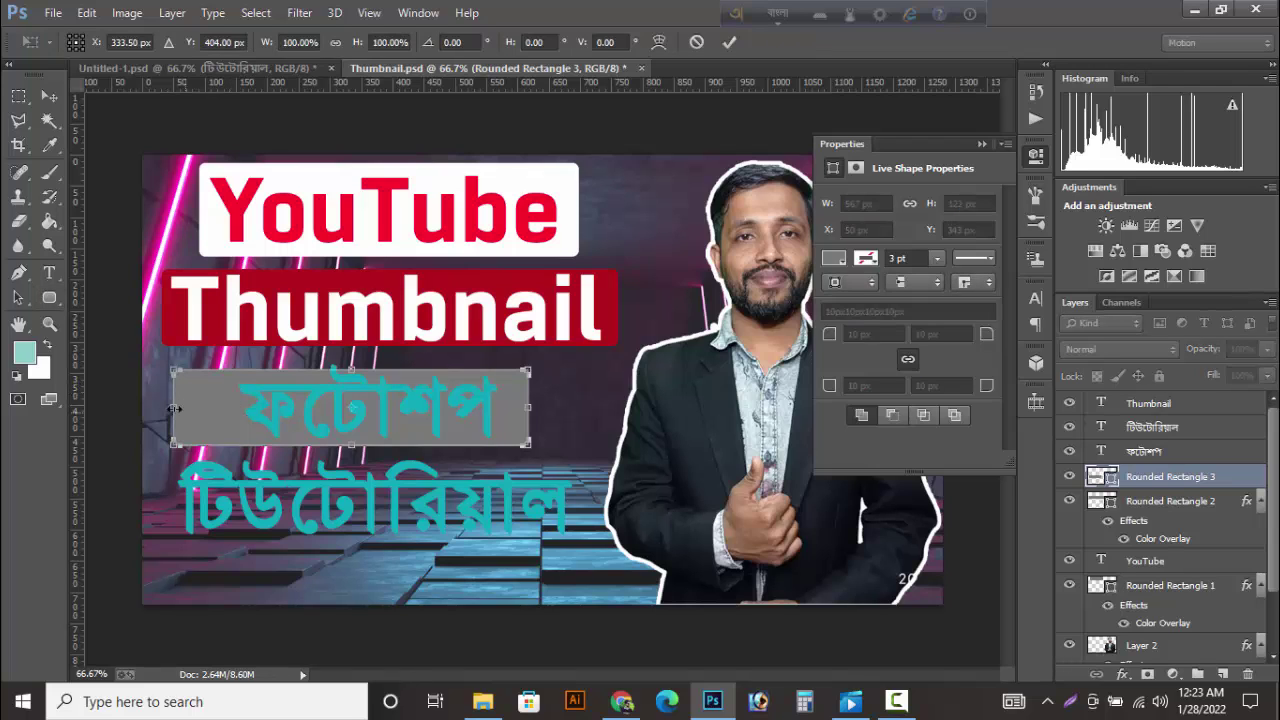
drag(199, 411, 249, 411)
drag(530, 407, 516, 407)
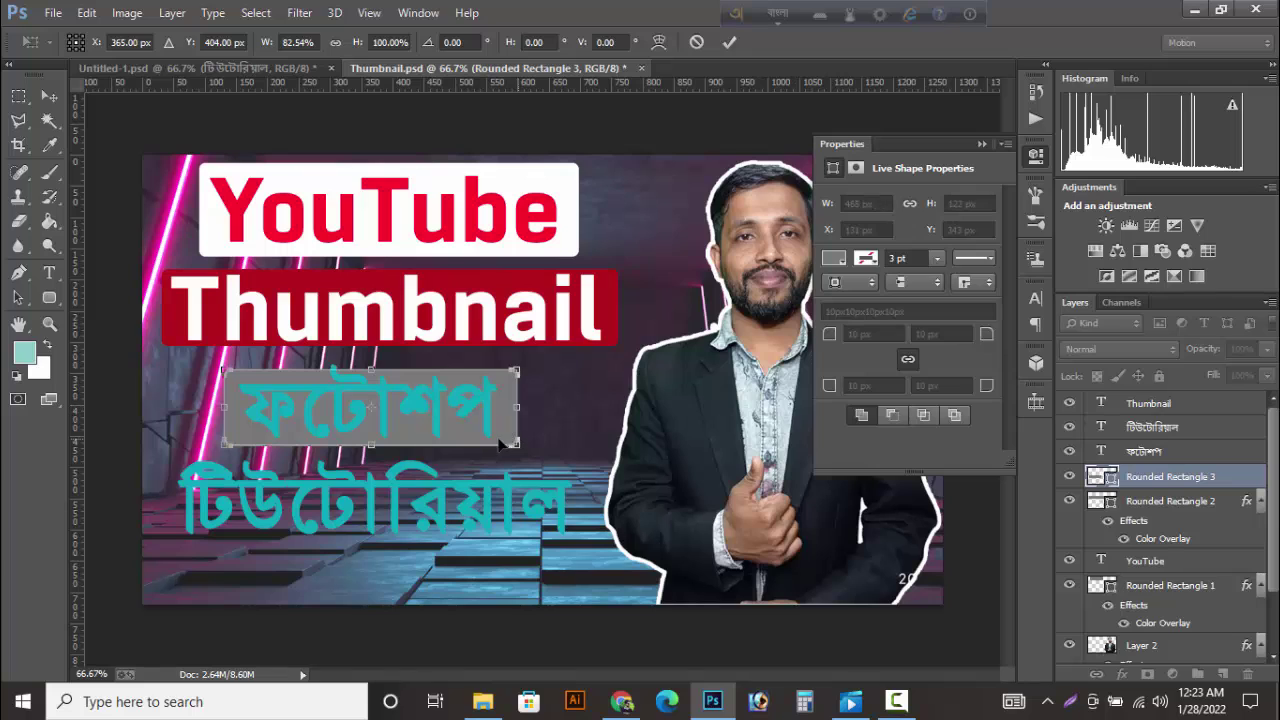
key(Return)
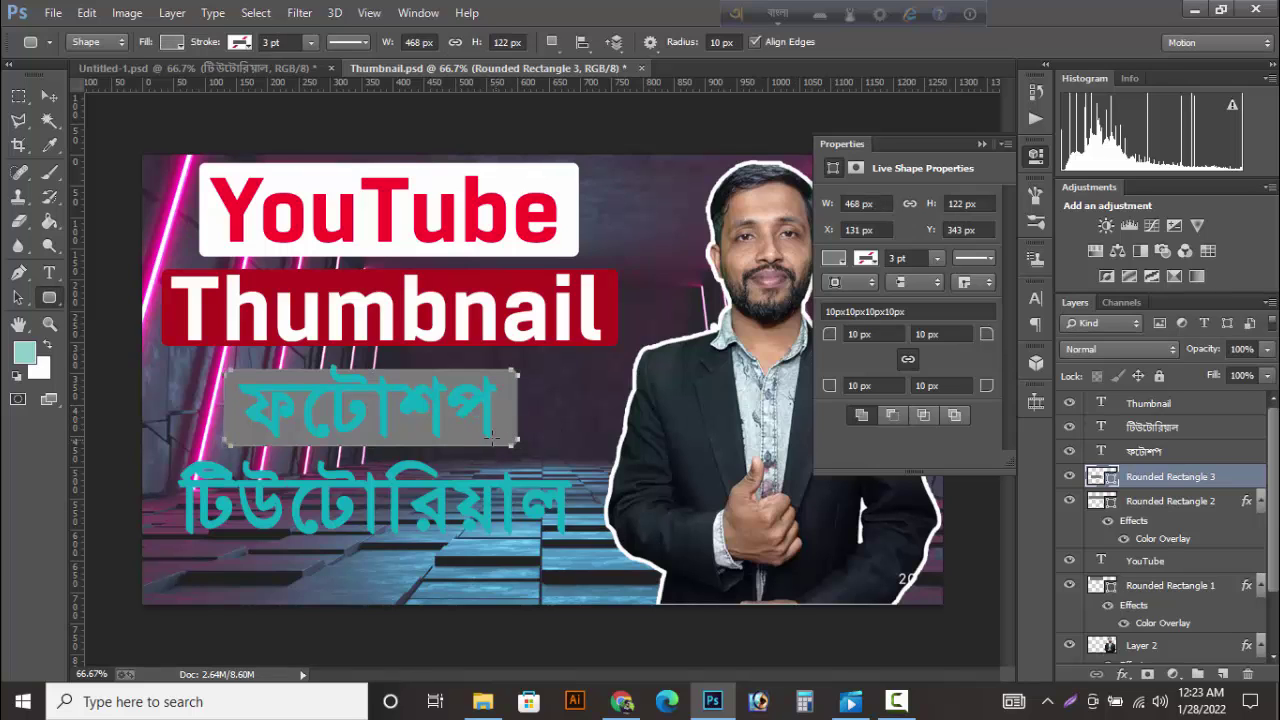
click(50, 96)
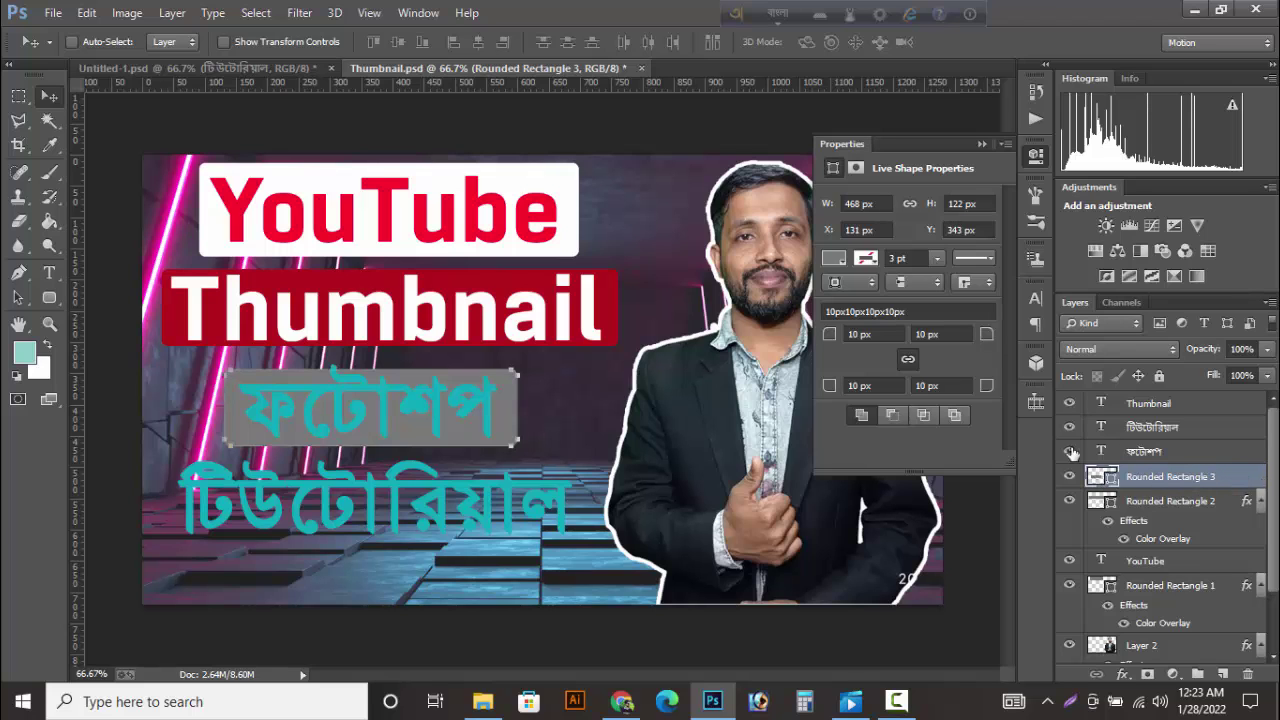
Step: Apply a black (000000) Color Overlay in Normal mode at 100% opacity to the rectangle behind "ফটোশপ"
double_click(1263, 473)
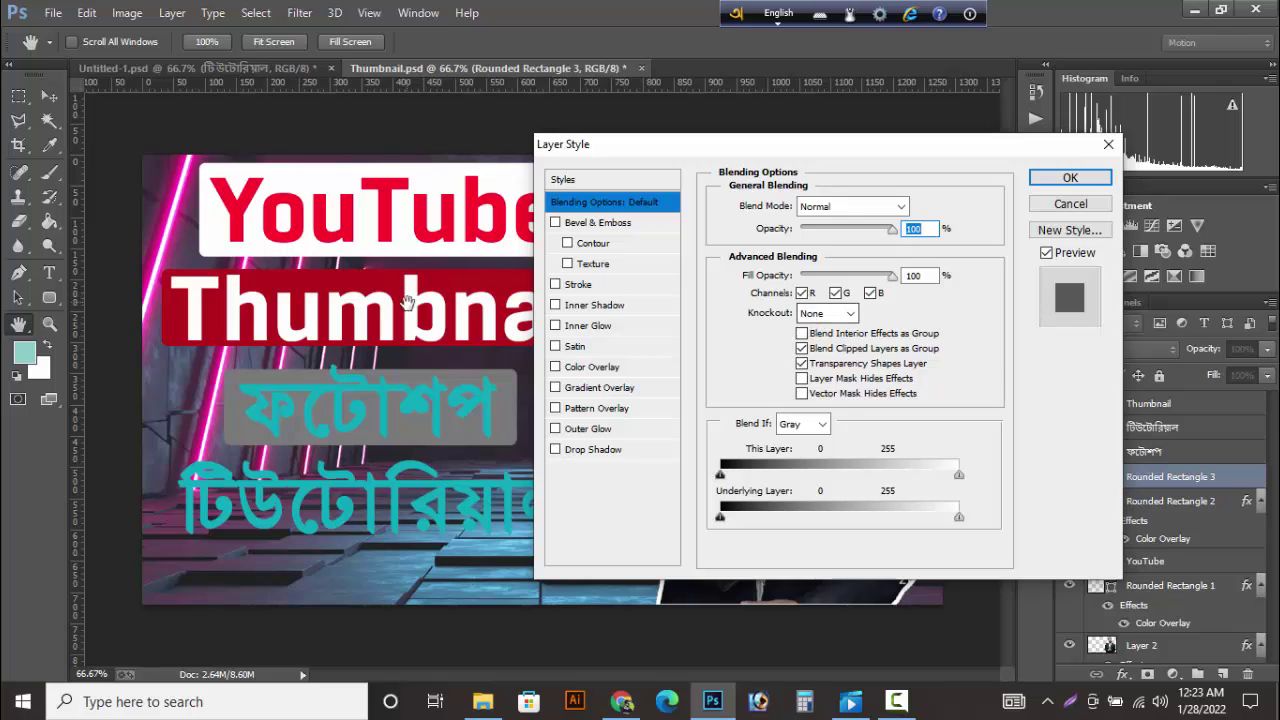
click(608, 367)
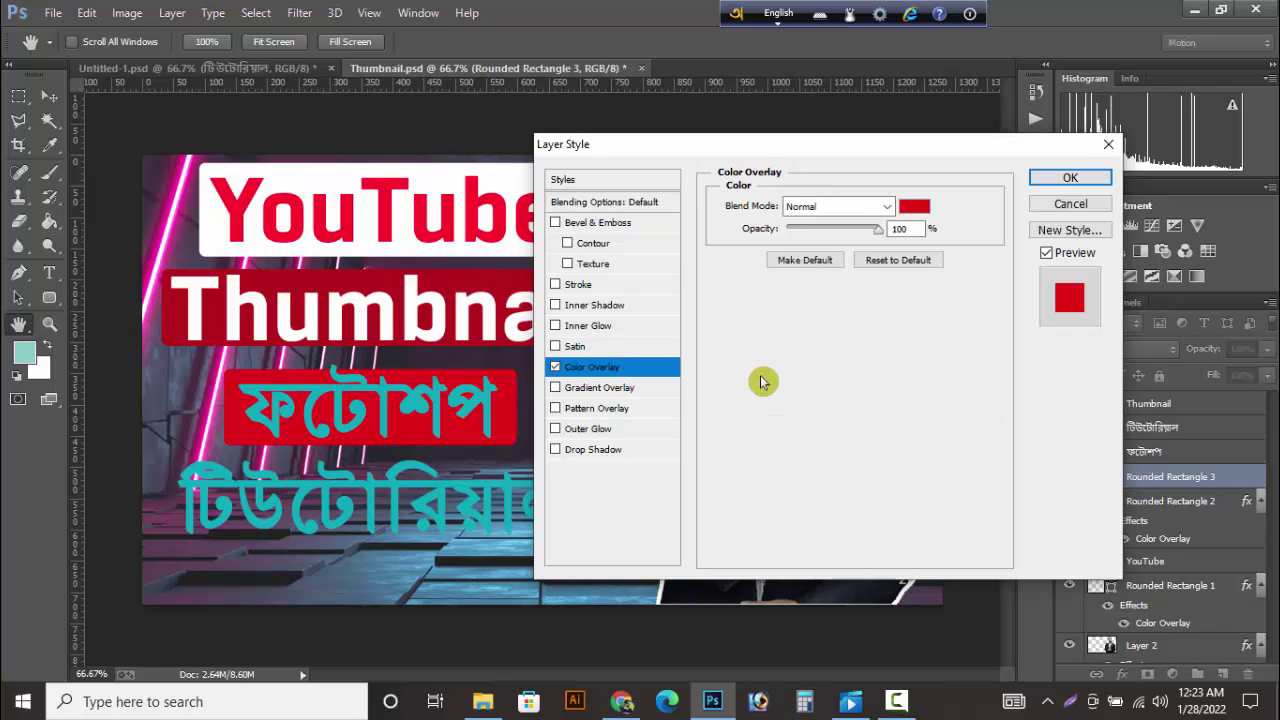
click(914, 206)
drag(684, 373, 590, 488)
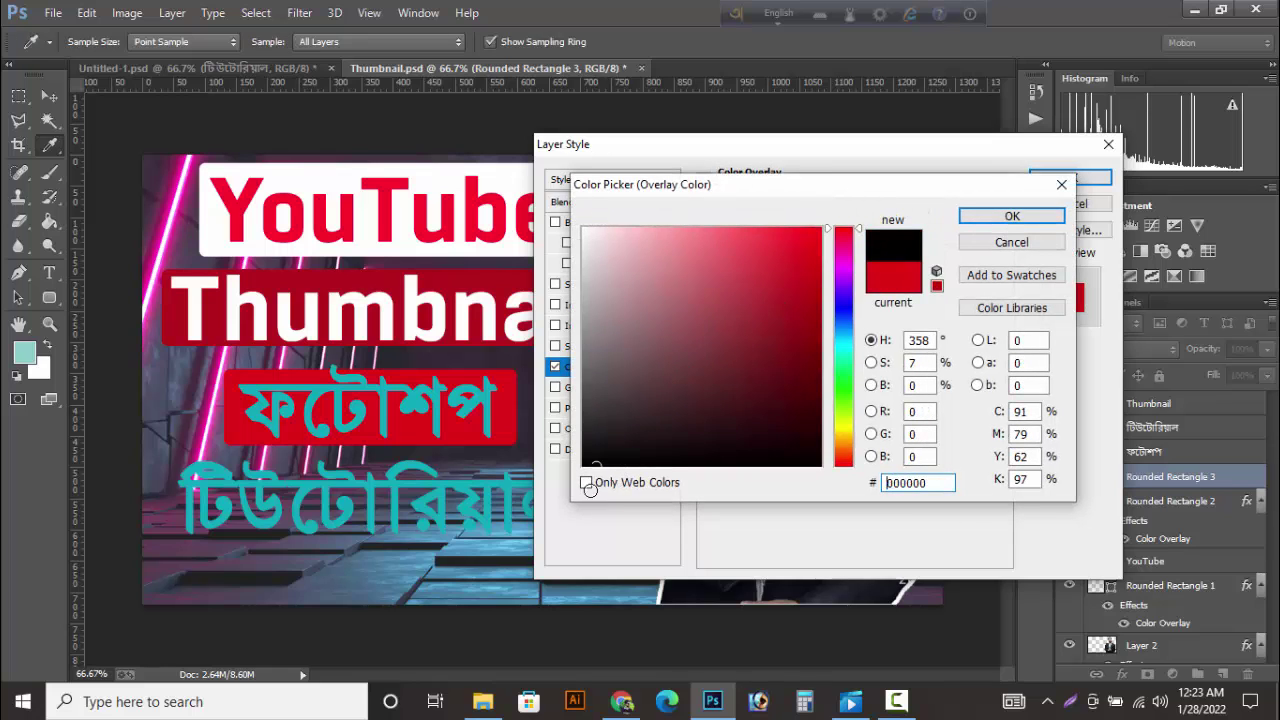
click(998, 218)
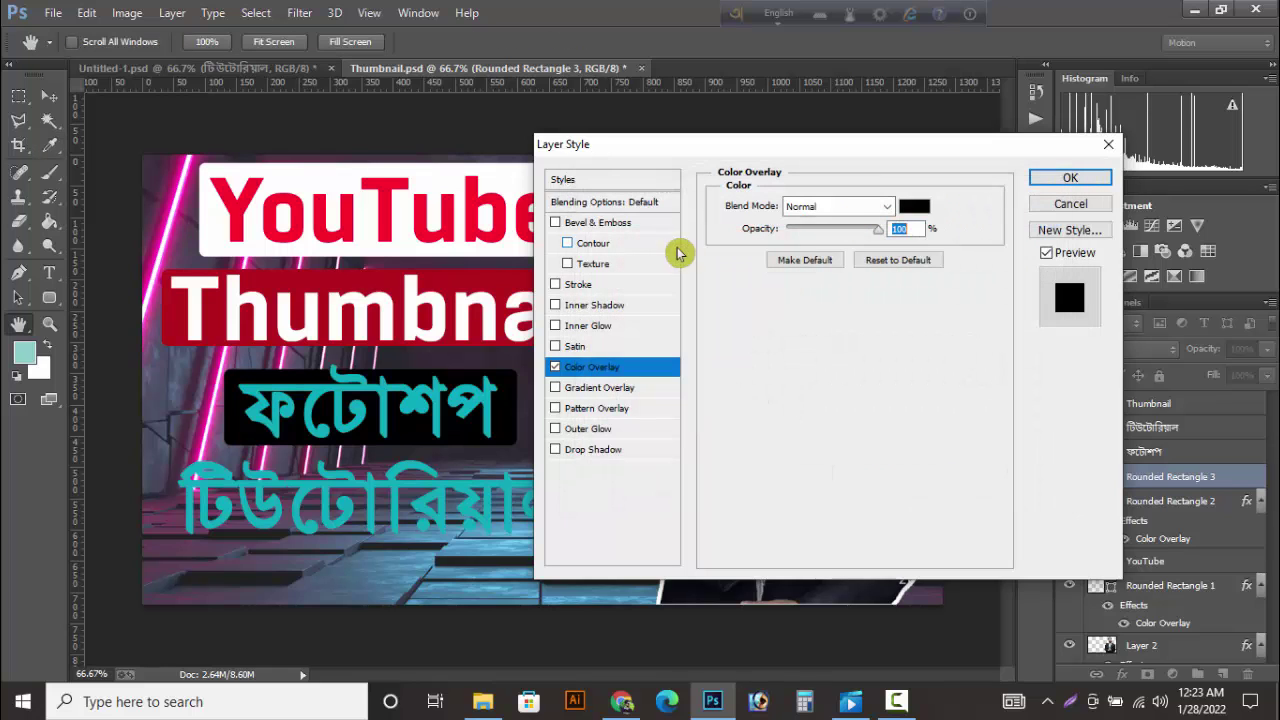
click(1036, 179)
Step: Stretch the black rectangle's top edge upward to a height of about 133 px so it covers the top of "ফটোশপ"
key(ctrl+t)
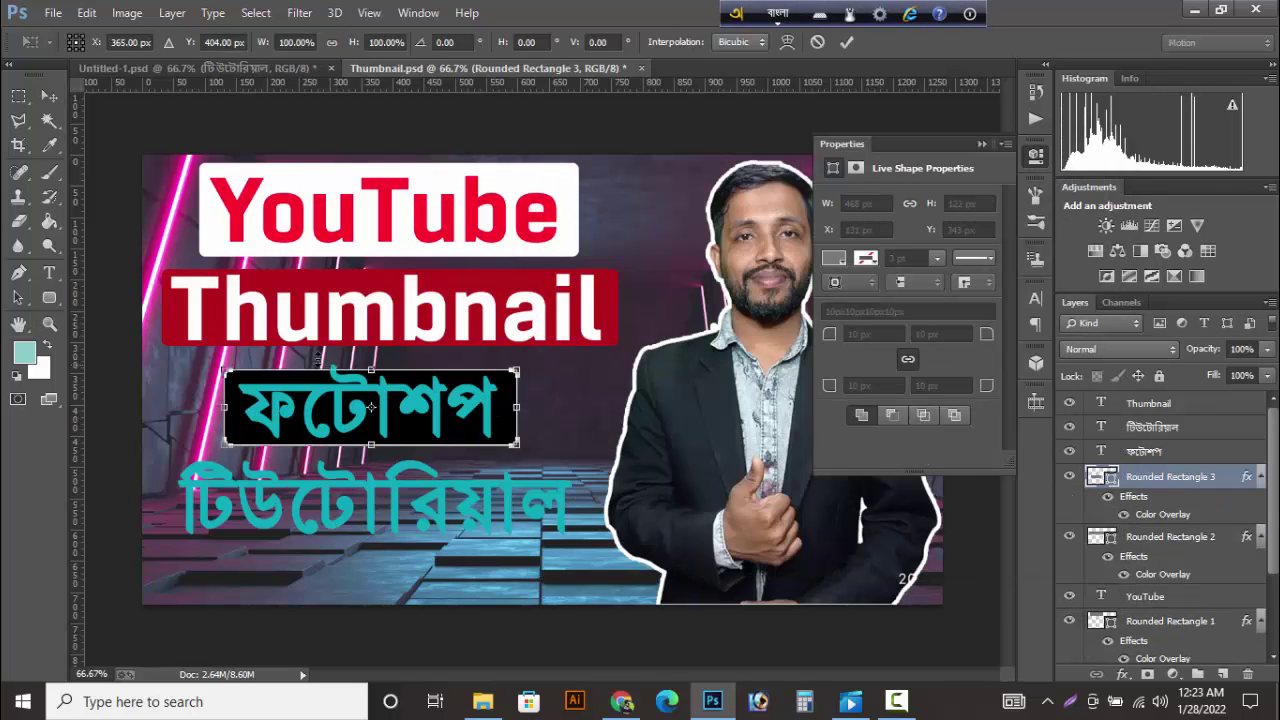
drag(370, 373, 370, 358)
key(Return)
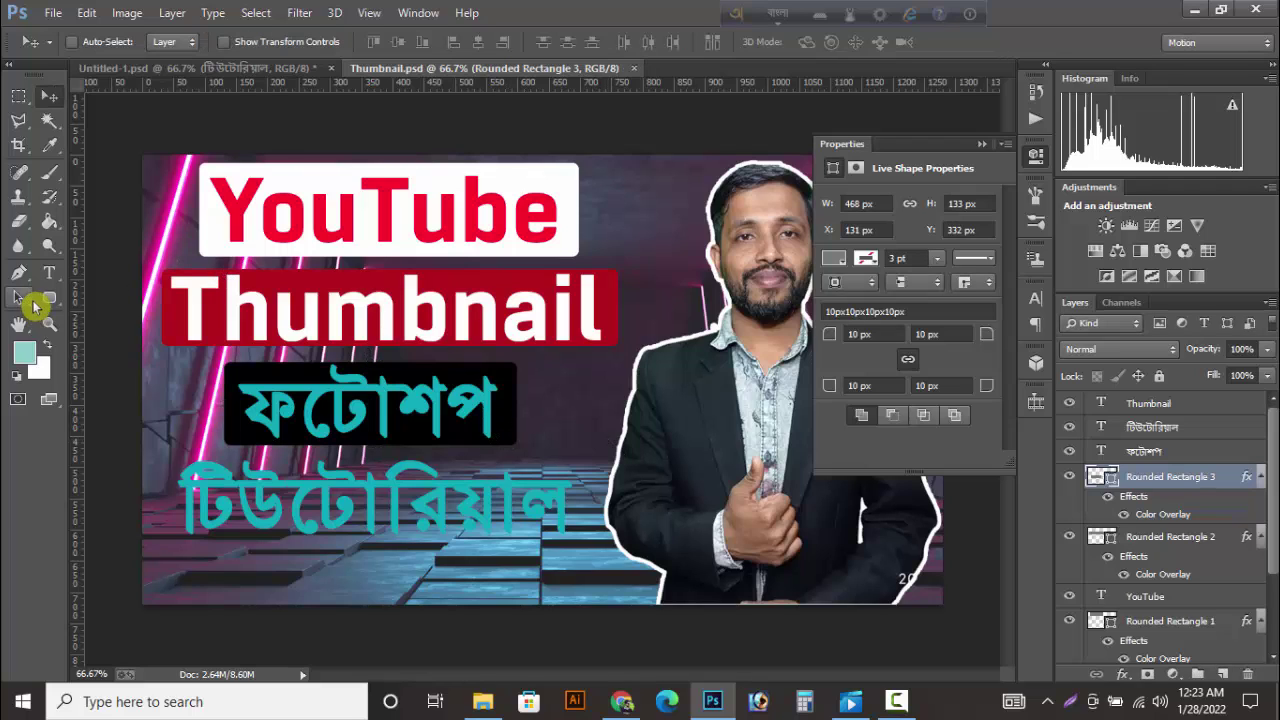
Step: Draw a rounded rectangle about 689 × 149 px with 10 px corners over the word "টিউটোরিয়াল"
click(49, 297)
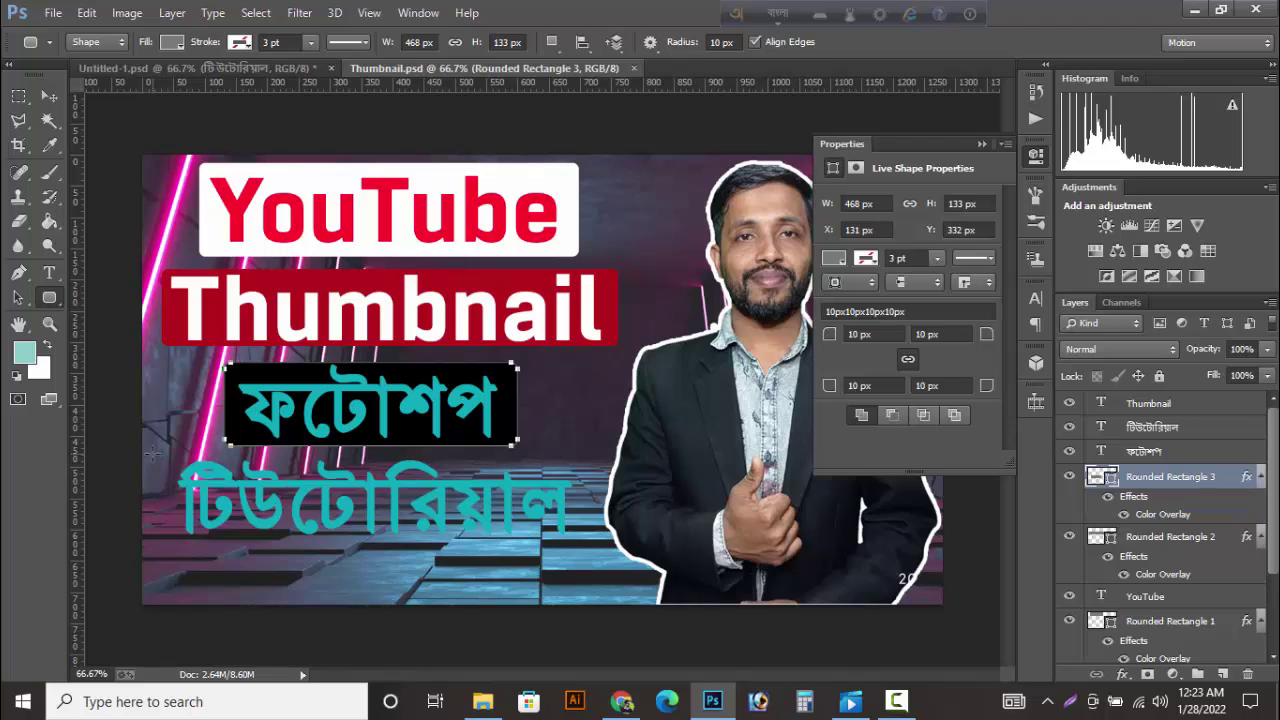
drag(152, 455, 583, 545)
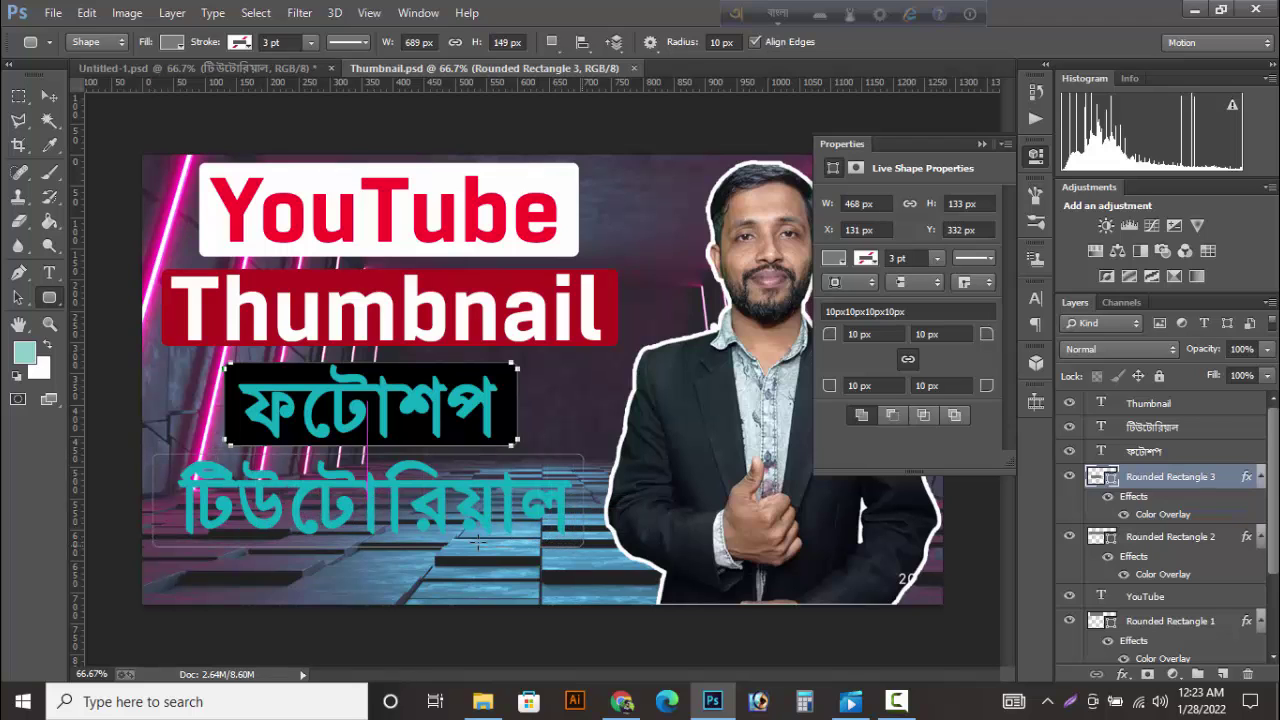
drag(478, 542, 478, 542)
Step: Narrow the rectangle behind "টিউটোরিয়াল" to about 659 px wide and shift it slightly left to centre it on the word
key(ctrl+t)
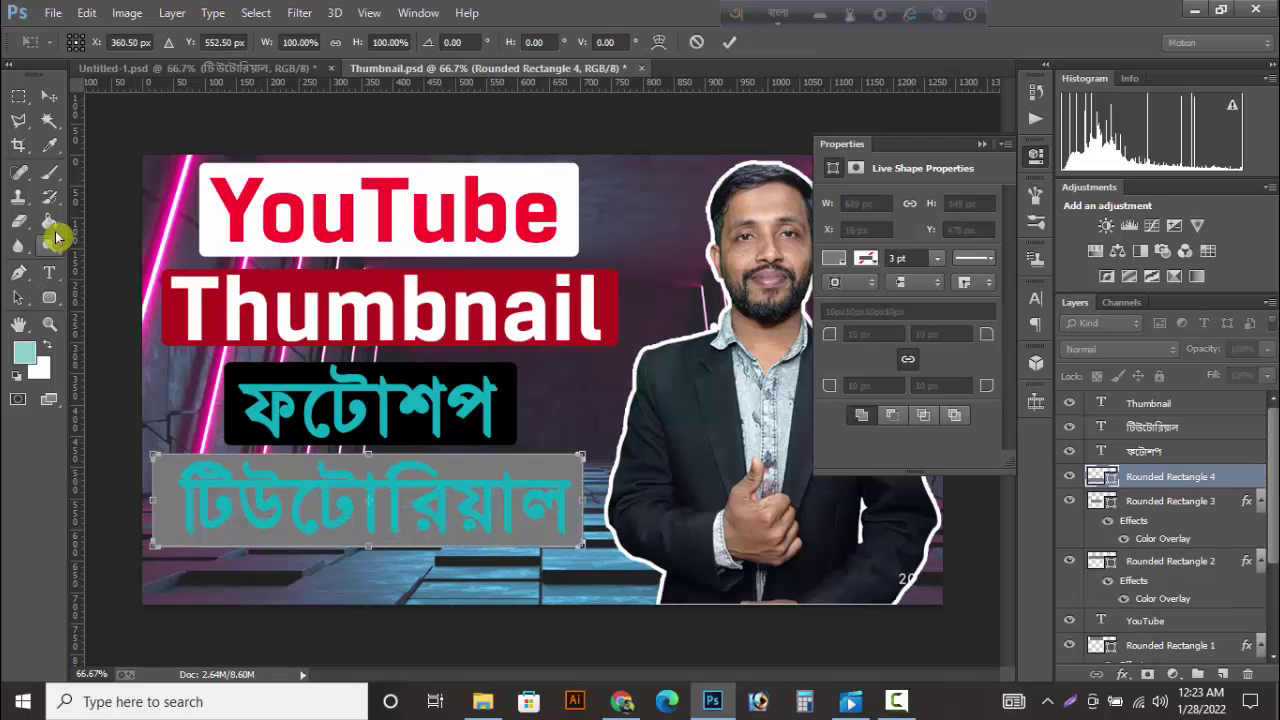
drag(154, 497, 173, 497)
key(Return)
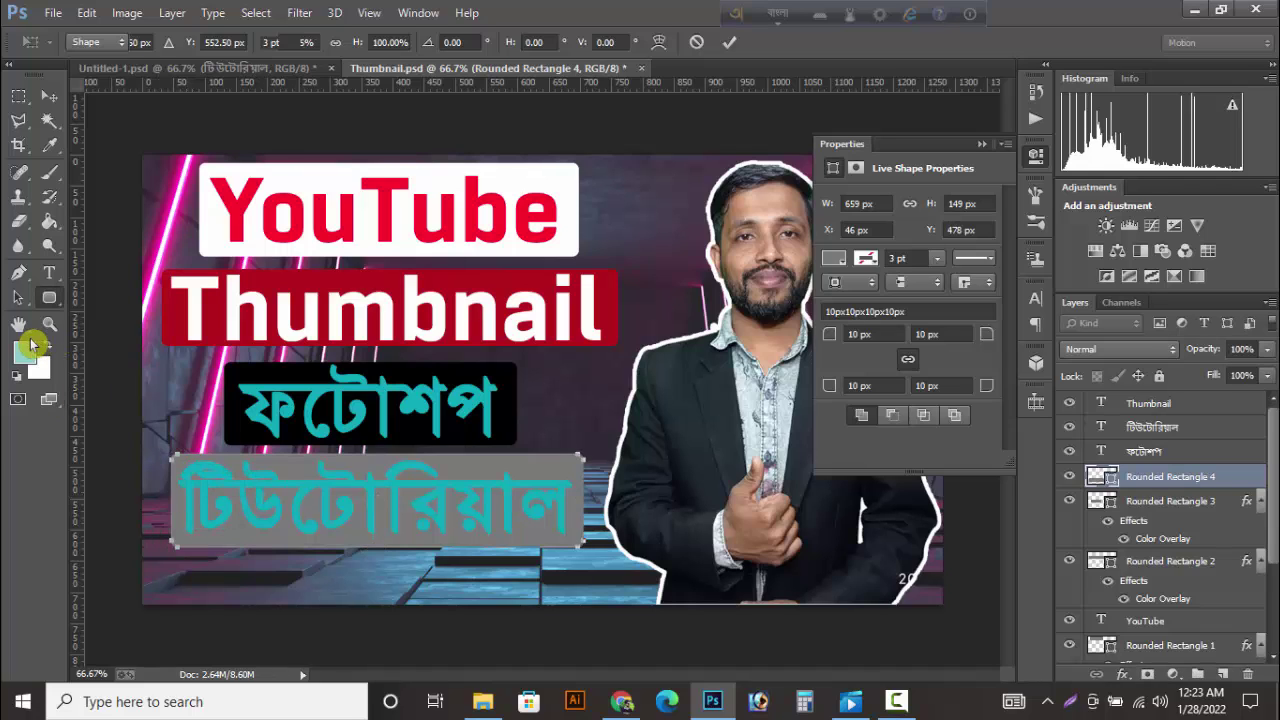
click(49, 95)
drag(356, 432, 352, 432)
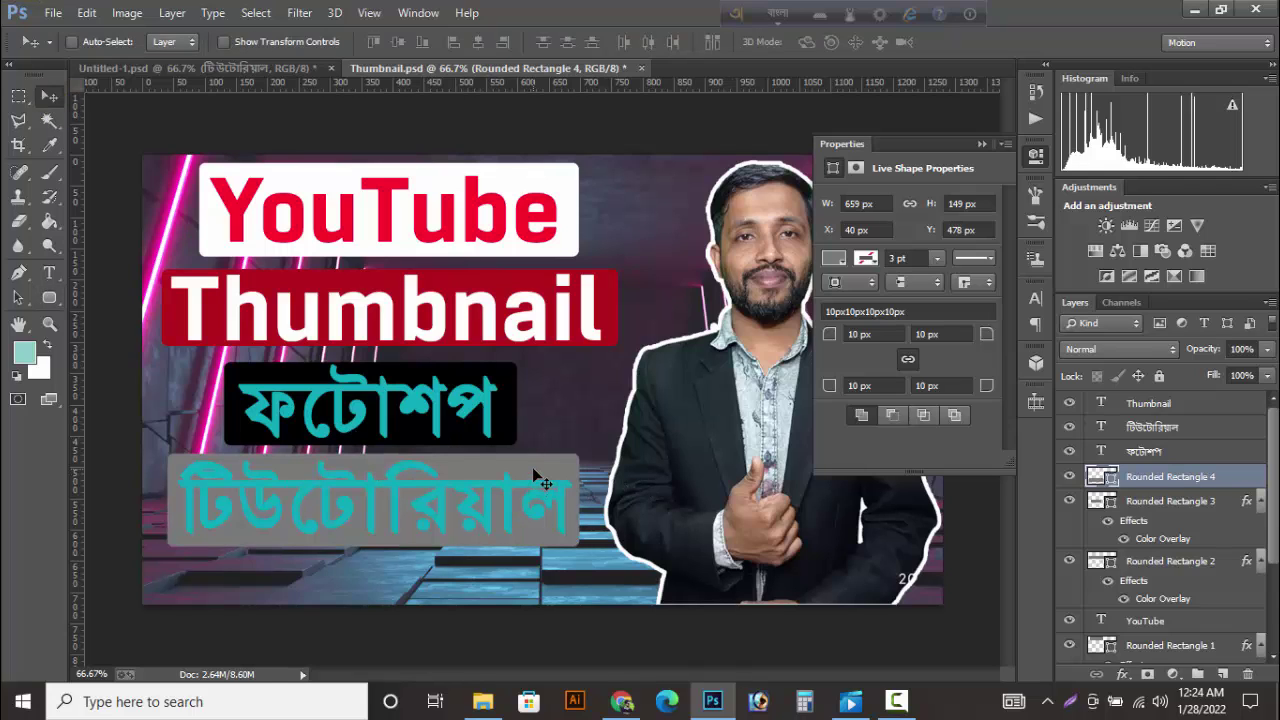
Step: Apply a black Color Overlay to the rounded rectangle behind "টিউটোরিয়াল"
double_click(1230, 482)
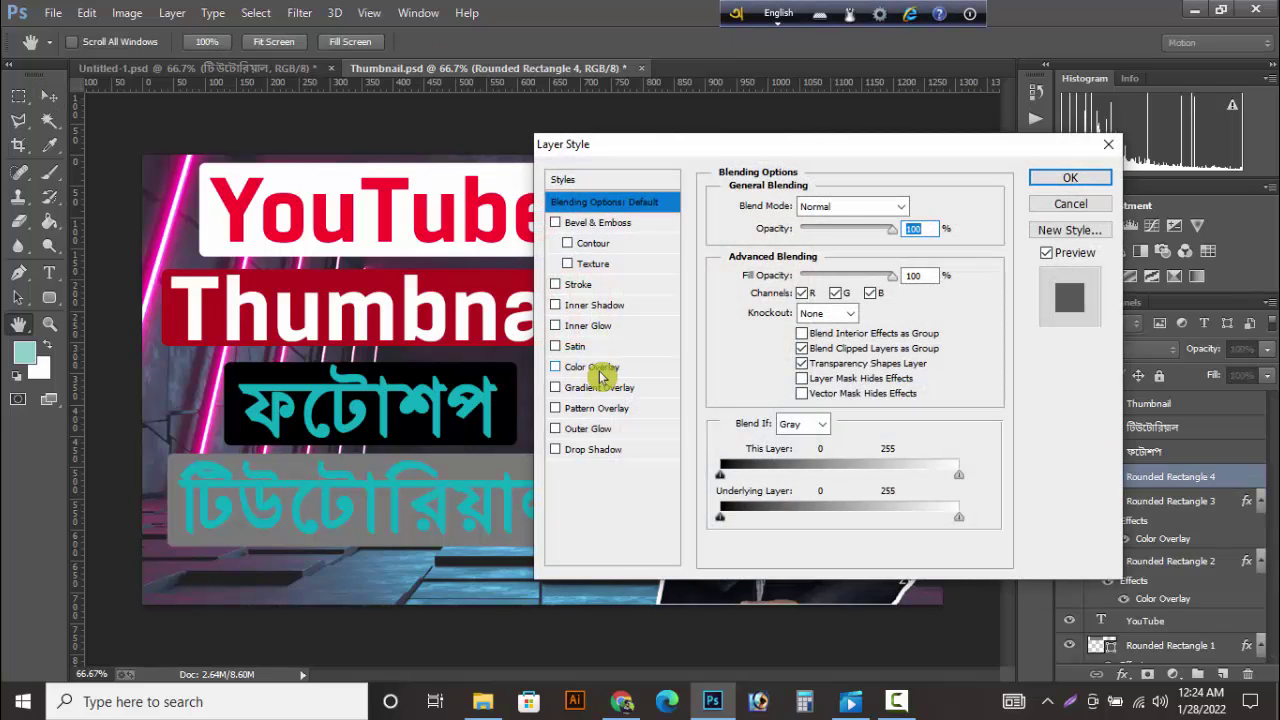
click(600, 372)
click(918, 205)
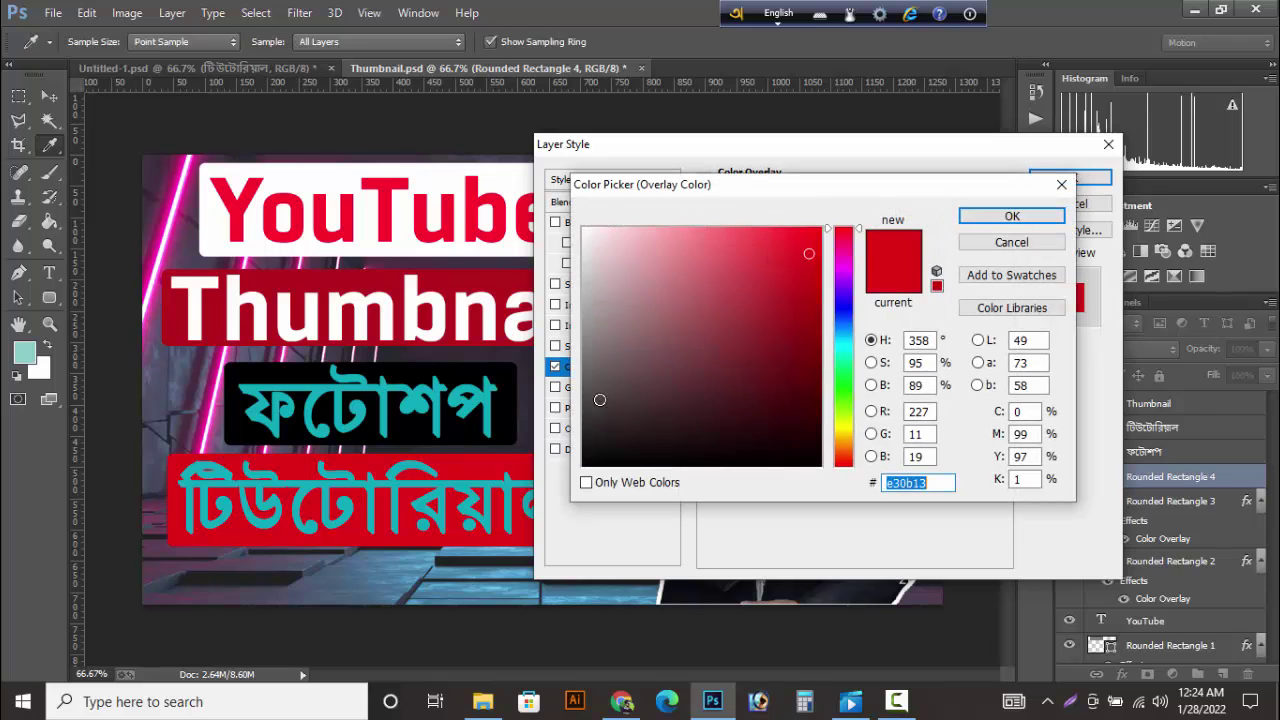
drag(600, 400, 594, 478)
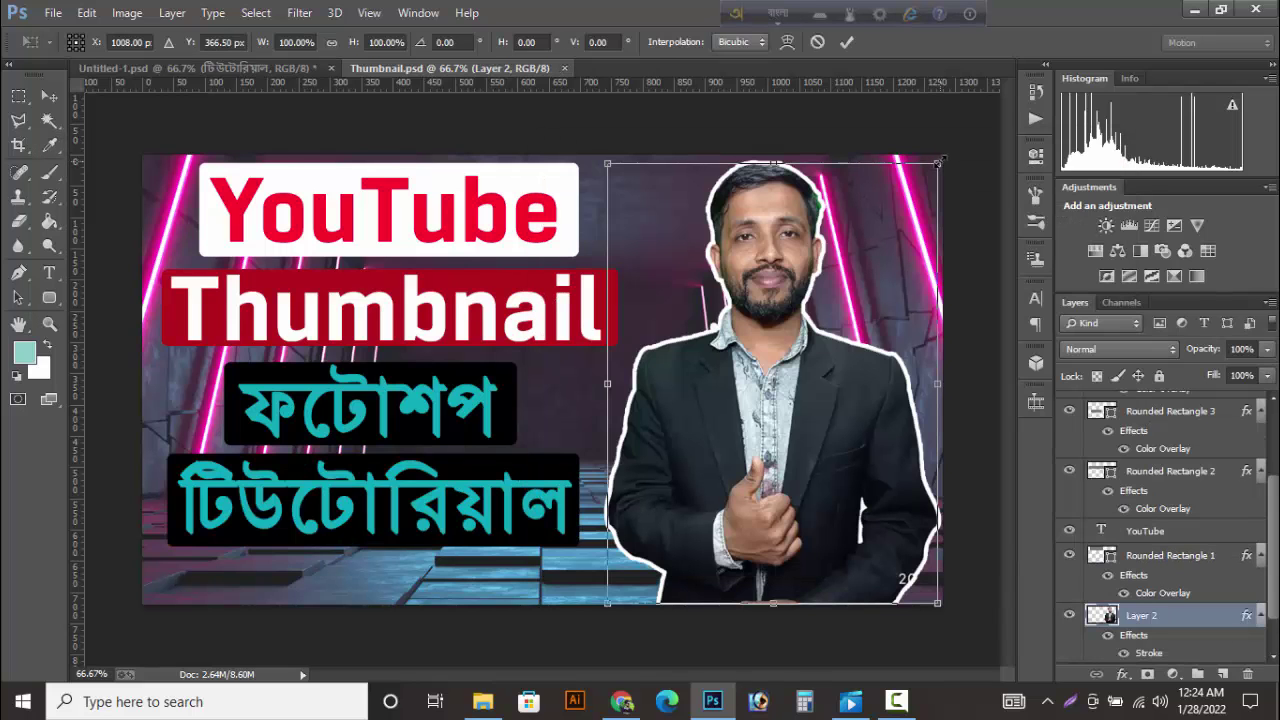
Step: Scale the outlined man down to about 96% and shift him right to the canvas edge, clear of the "Thumbnail" box
key(Right)
key(Right)
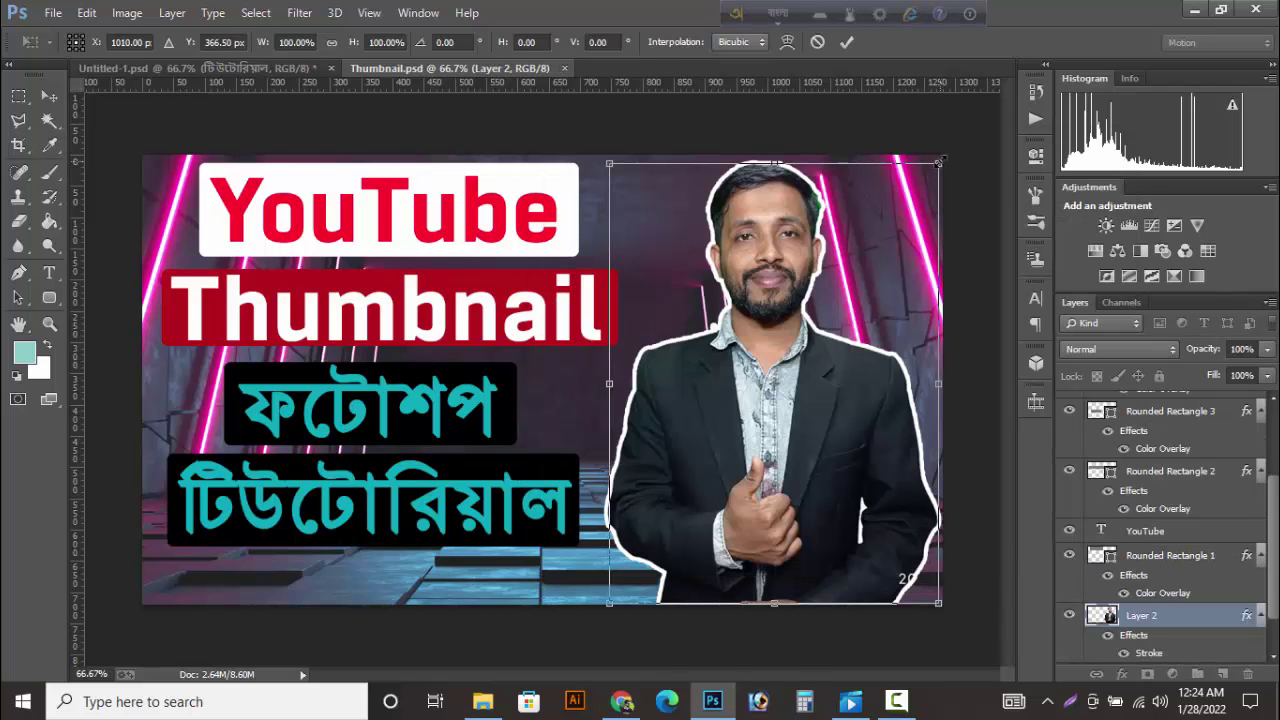
drag(938, 166, 931, 183)
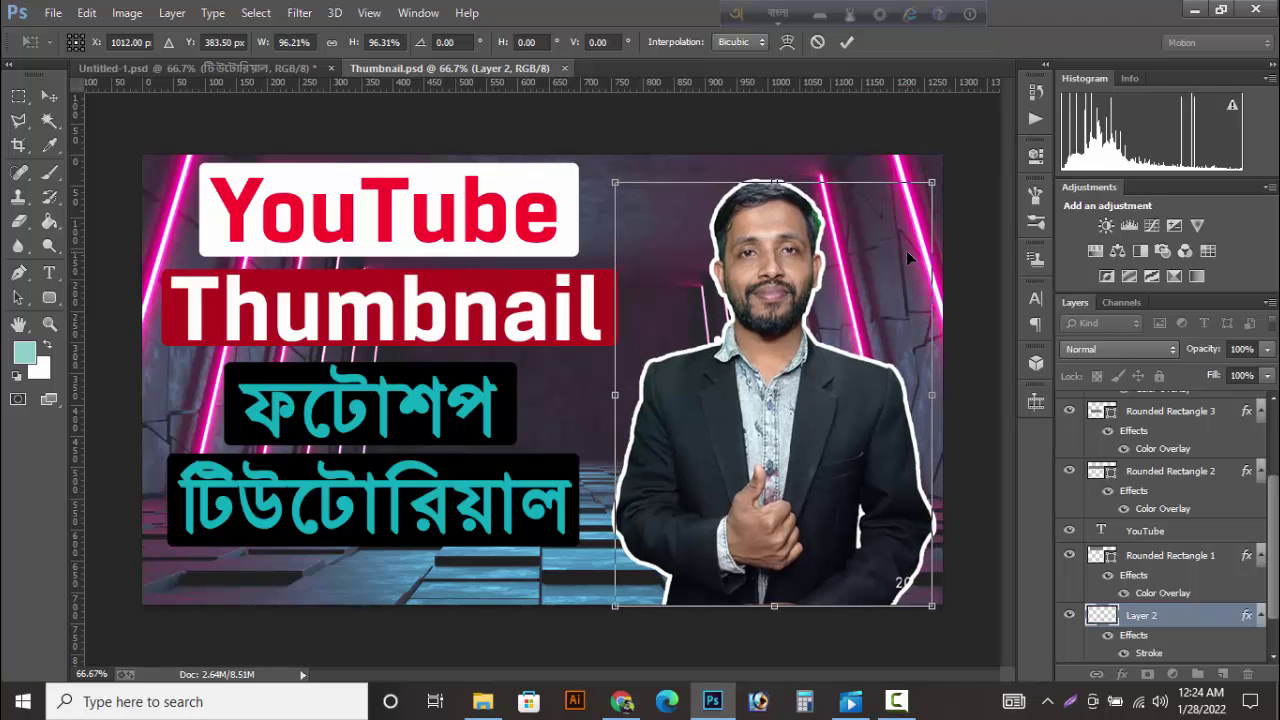
key(Right)
key(Right)
key(Right)
key(Right)
key(Right)
key(Right)
key(Right)
key(Right)
key(Right)
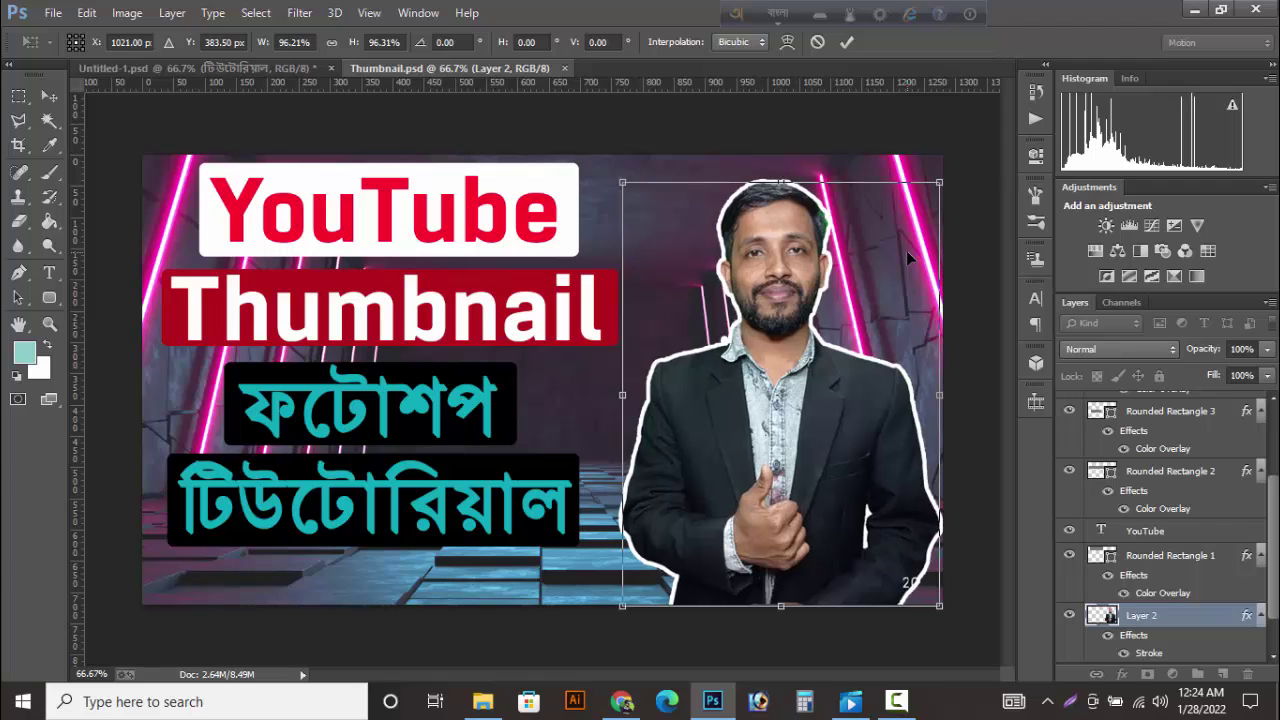
key(Return)
Step: Move the "ফটোশপ" text together with its black box slightly up, closer to the "Thumbnail" box
click(1069, 489)
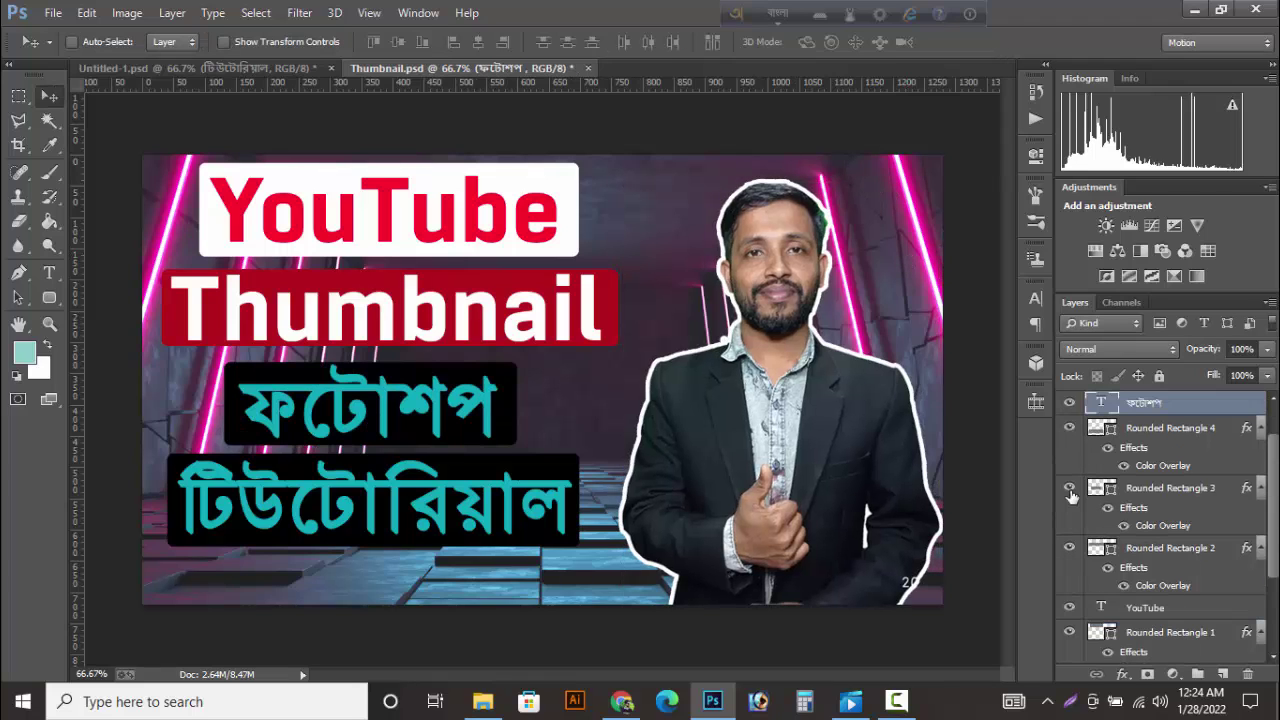
ctrl+click(1208, 497)
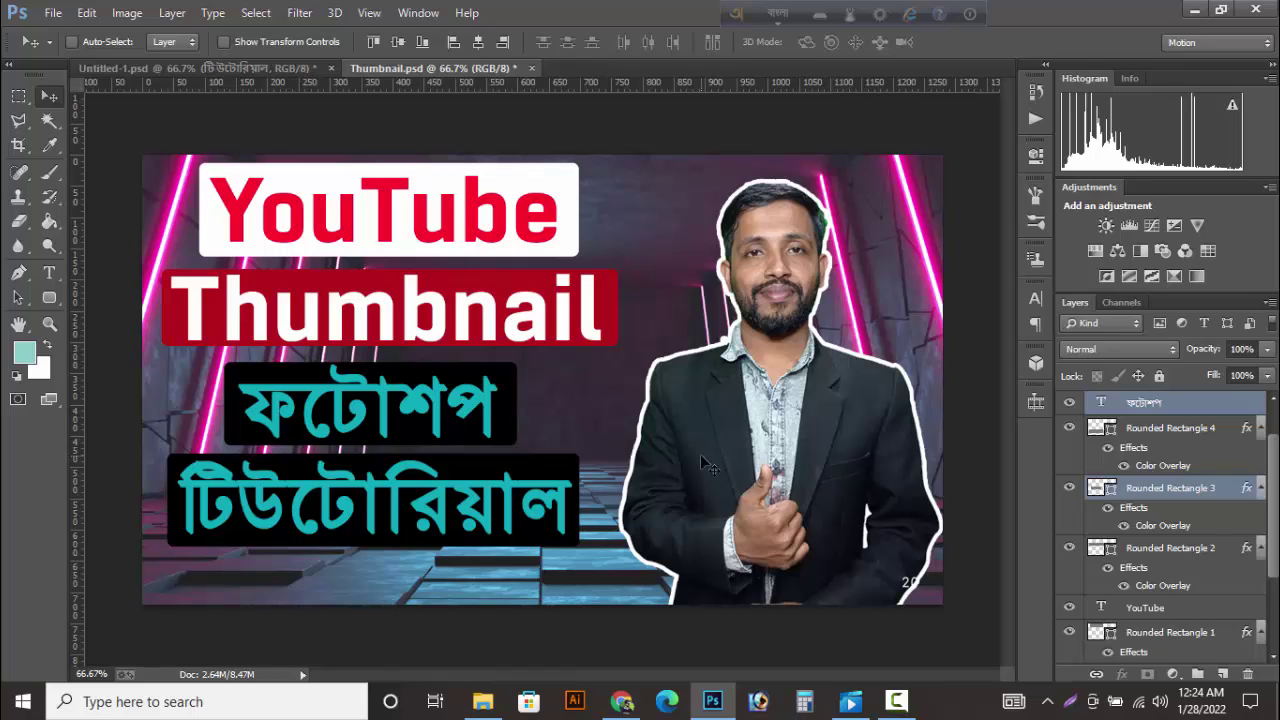
key(Up)
key(Up)
key(Up)
key(Up)
key(Up)
key(Up)
key(Up)
key(Up)
key(Up)
key(Up)
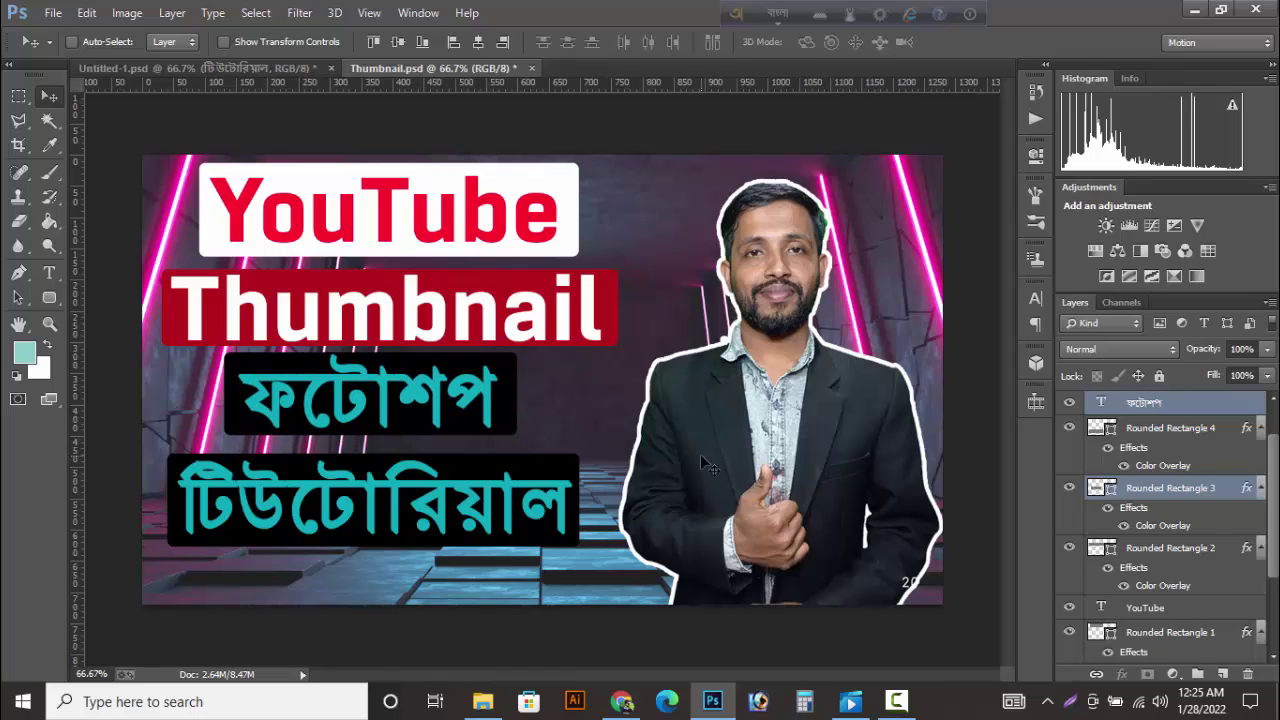
Step: Move the "Thumbnail" text together with its red box slightly up, closer to the white "YouTube" box
right_click(465, 280)
click(497, 287)
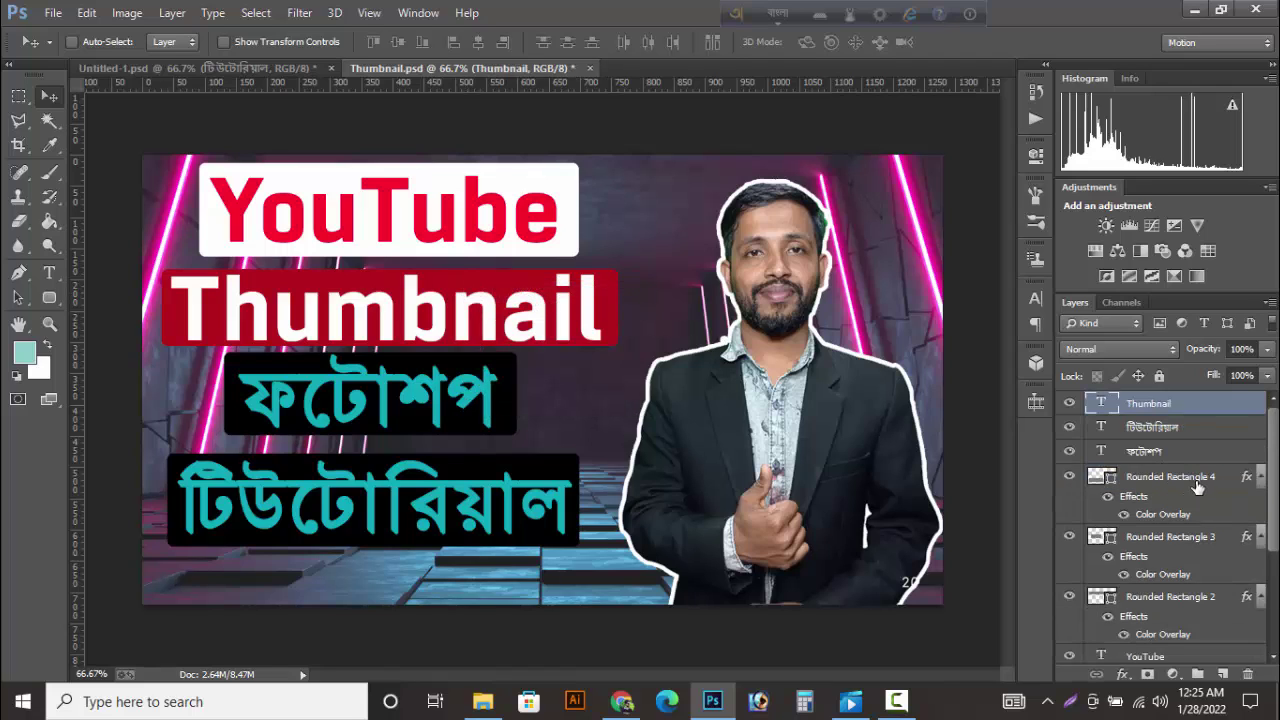
ctrl+click(1097, 600)
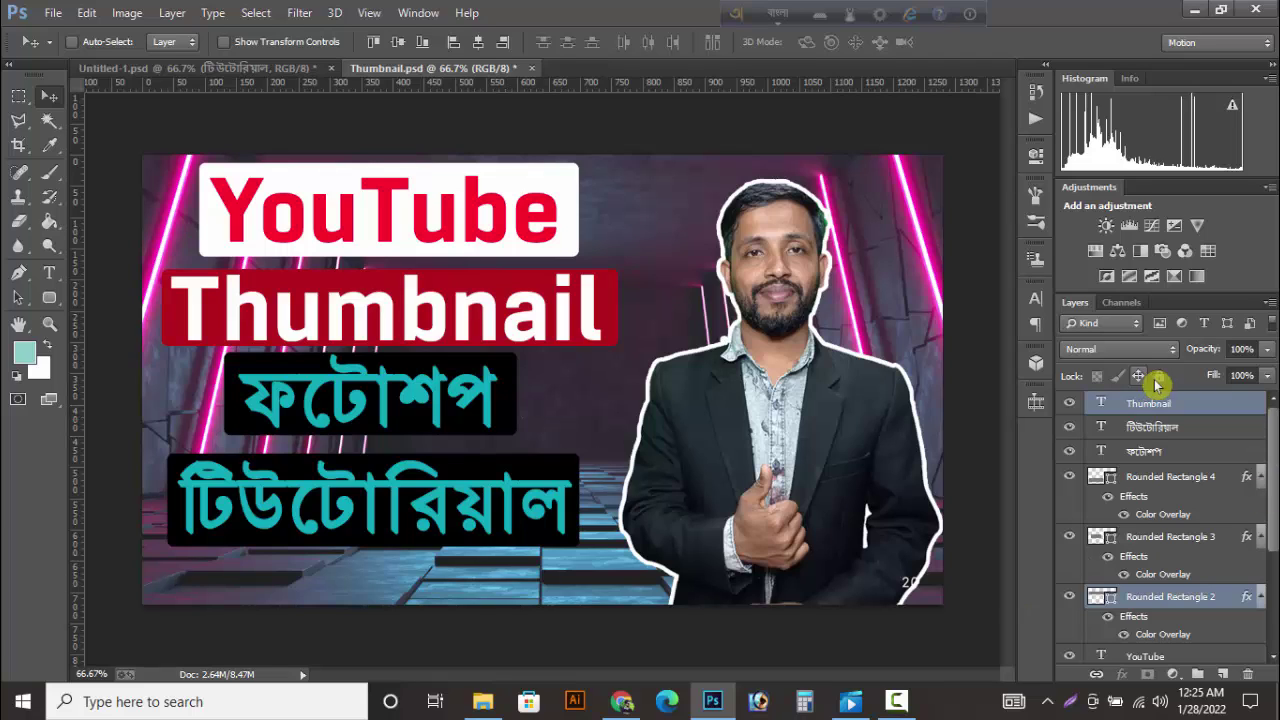
key(Up)
key(Up)
key(Up)
key(Up)
key(Up)
key(Up)
key(Up)
key(Up)
key(Up)
key(Up)
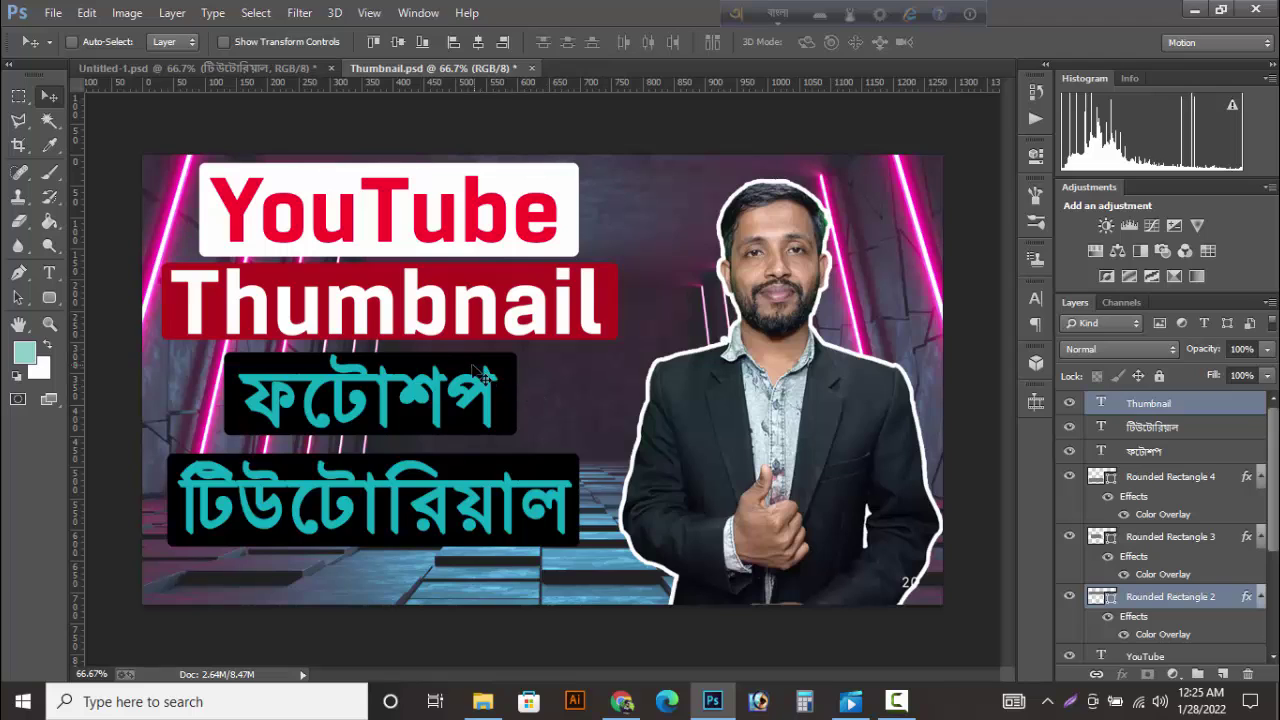
Step: Move the "টিউটোরিয়াল" text together with its black box up to just below the "ফটোশপ" box, and save the document
right_click(472, 464)
click(518, 477)
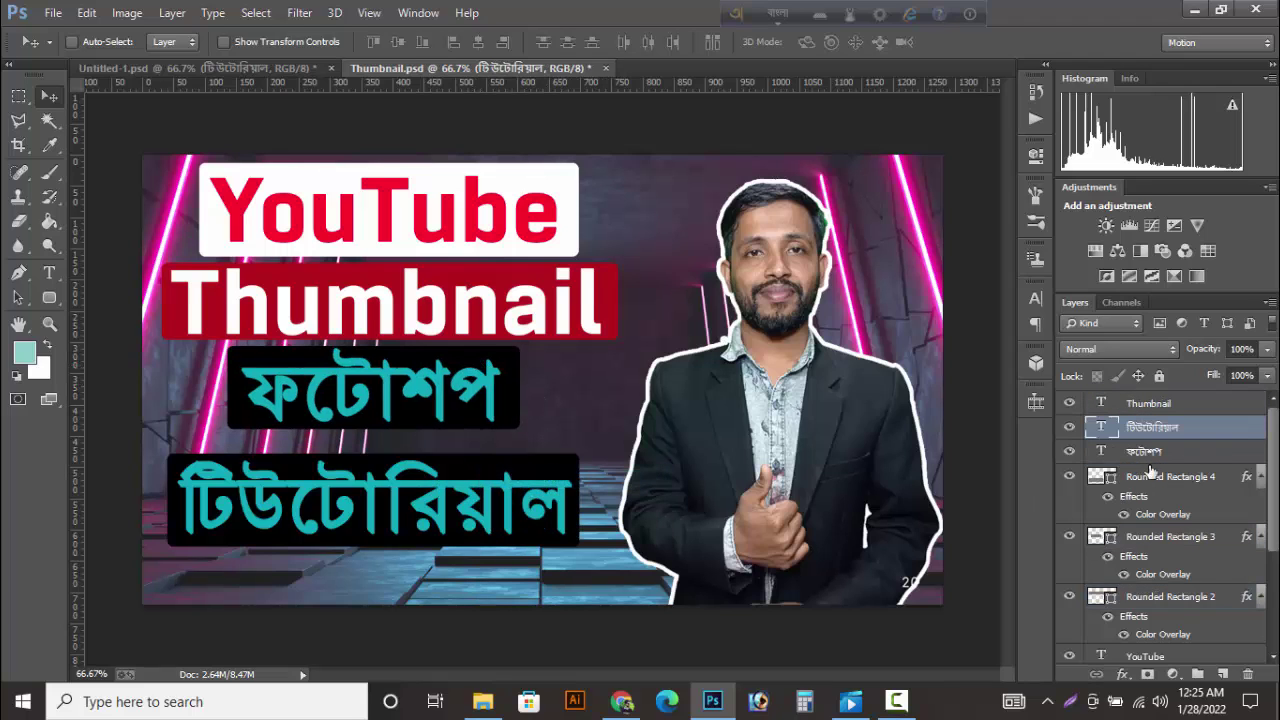
ctrl+click(1210, 481)
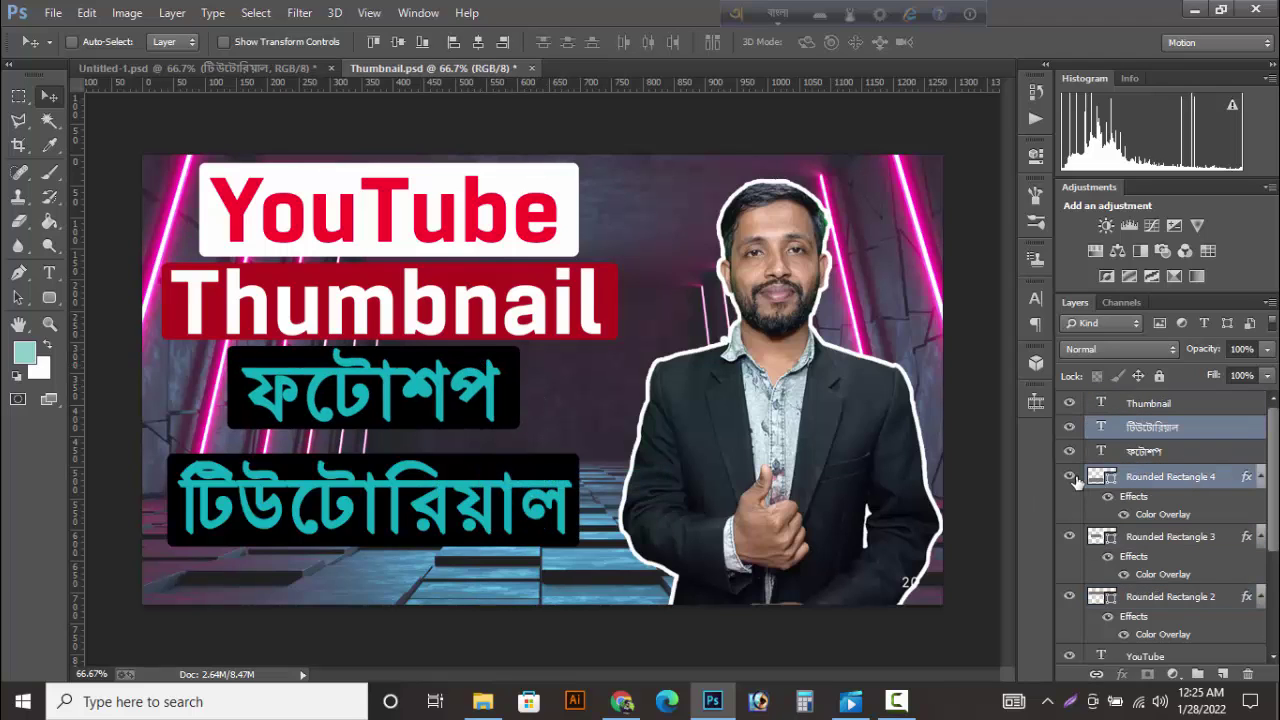
key(Up)
key(Up)
key(Up)
key(Up)
key(Up)
key(Up)
key(Up)
key(Up)
key(Up)
key(Up)
key(Up)
key(Up)
key(Up)
key(Up)
key(Up)
key(Up)
key(Up)
key(Up)
key(Up)
key(Up)
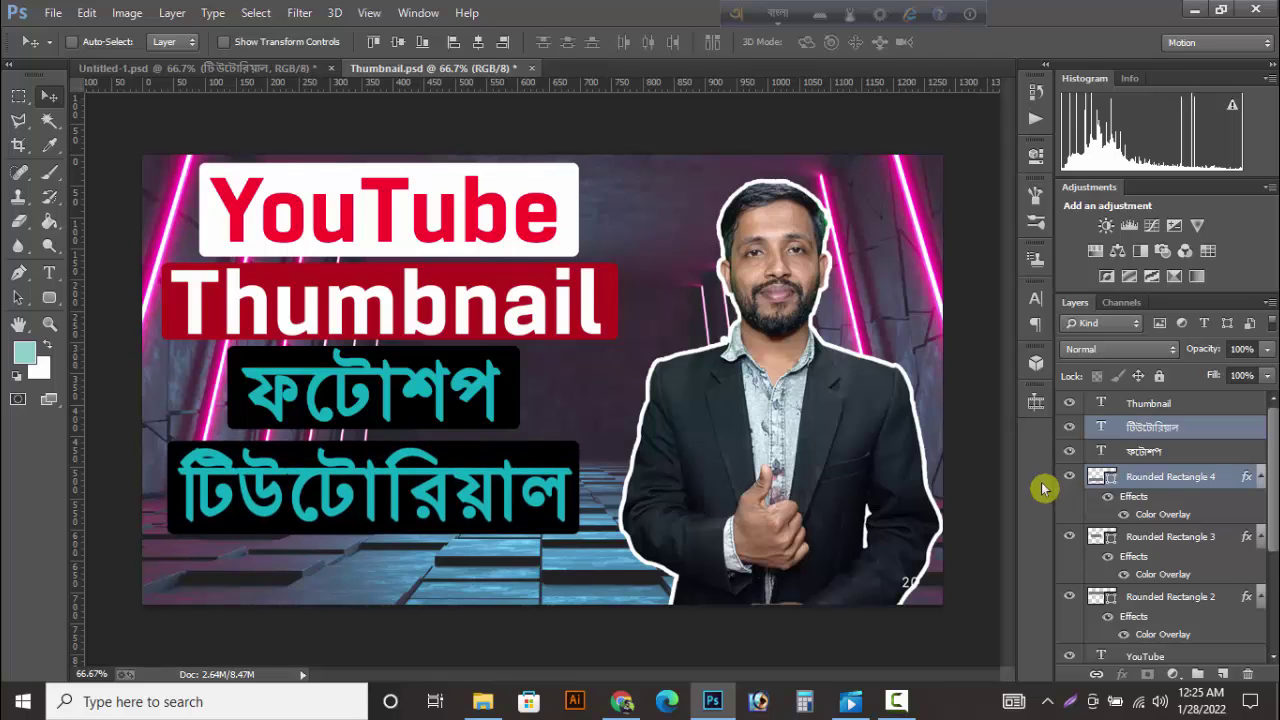
key(Up)
key(Up)
key(Up)
key(Up)
key(Up)
key(Up)
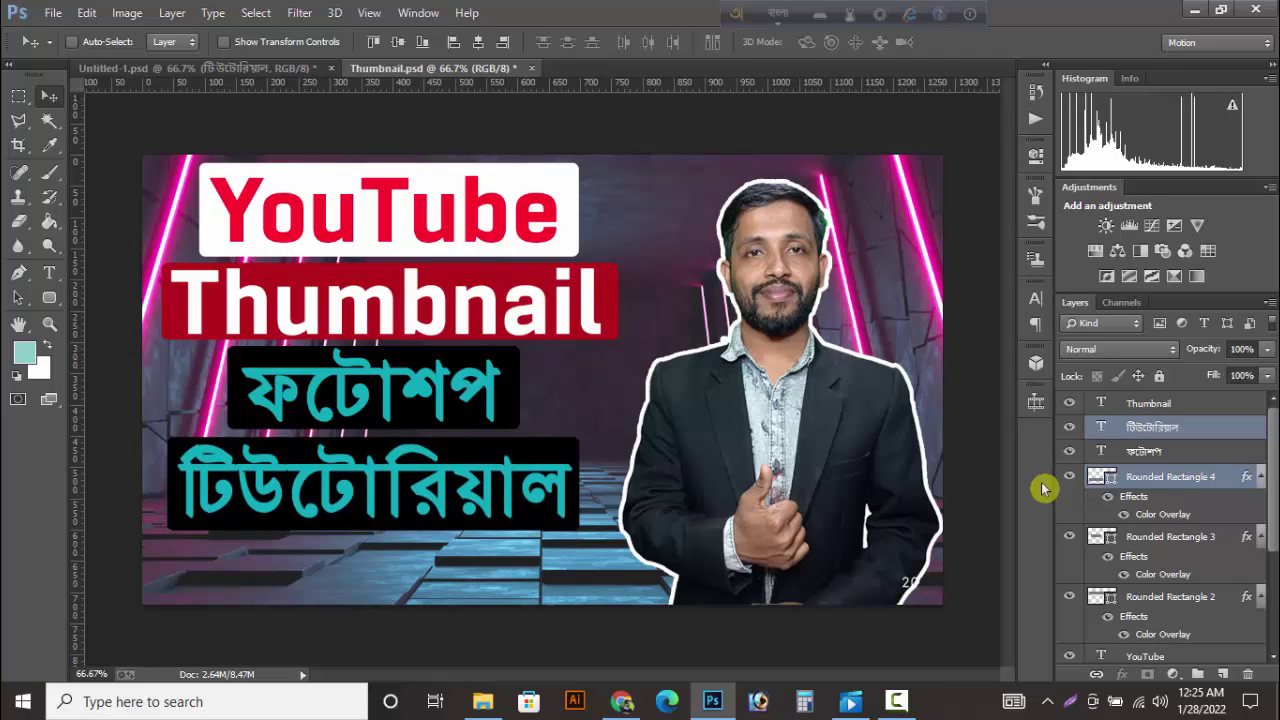
key(ctrl+s)
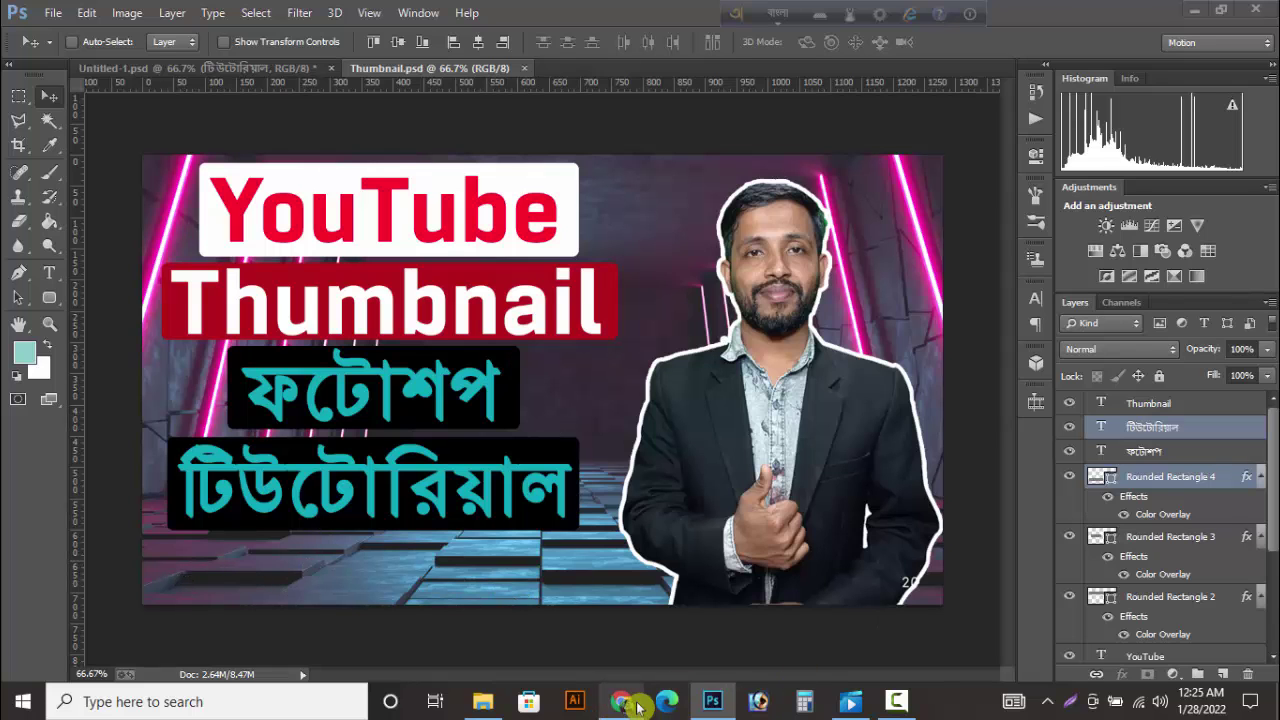
Step: Switch to Chrome, search Google for "photoshop ps icon" in a new tab, and view the image results
click(621, 701)
click(479, 15)
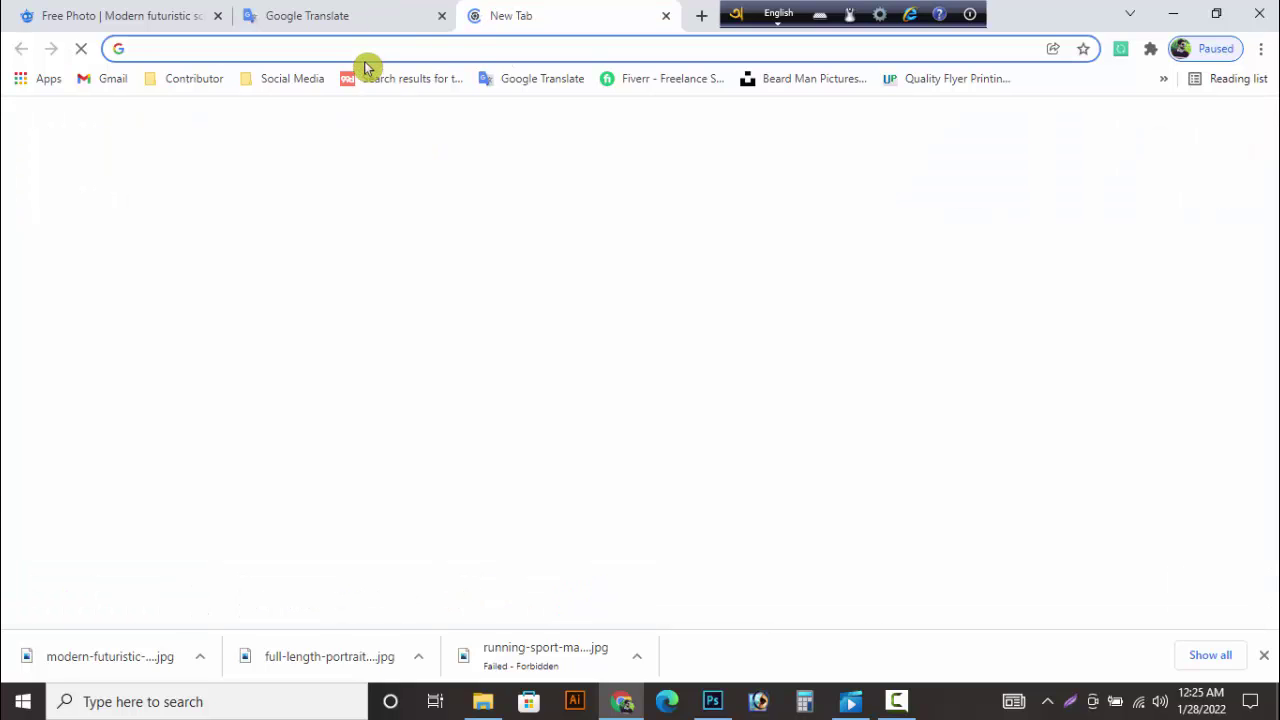
text(photoshop p)
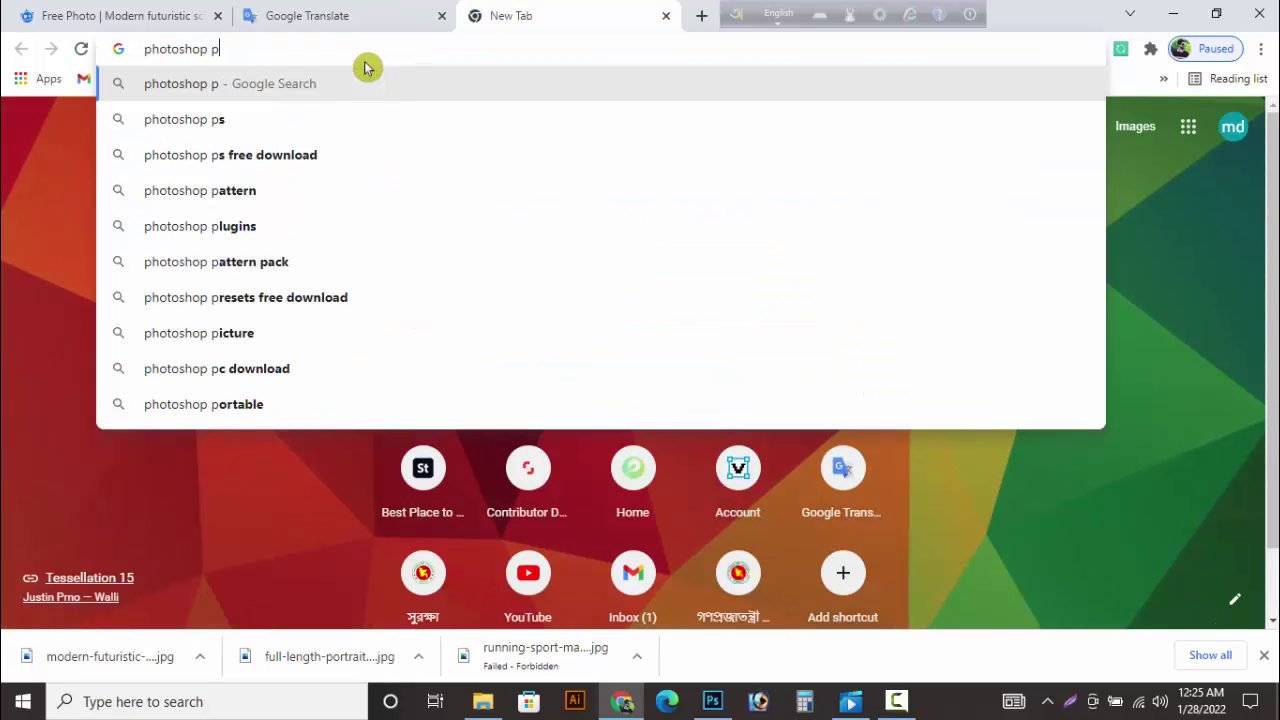
text(s i)
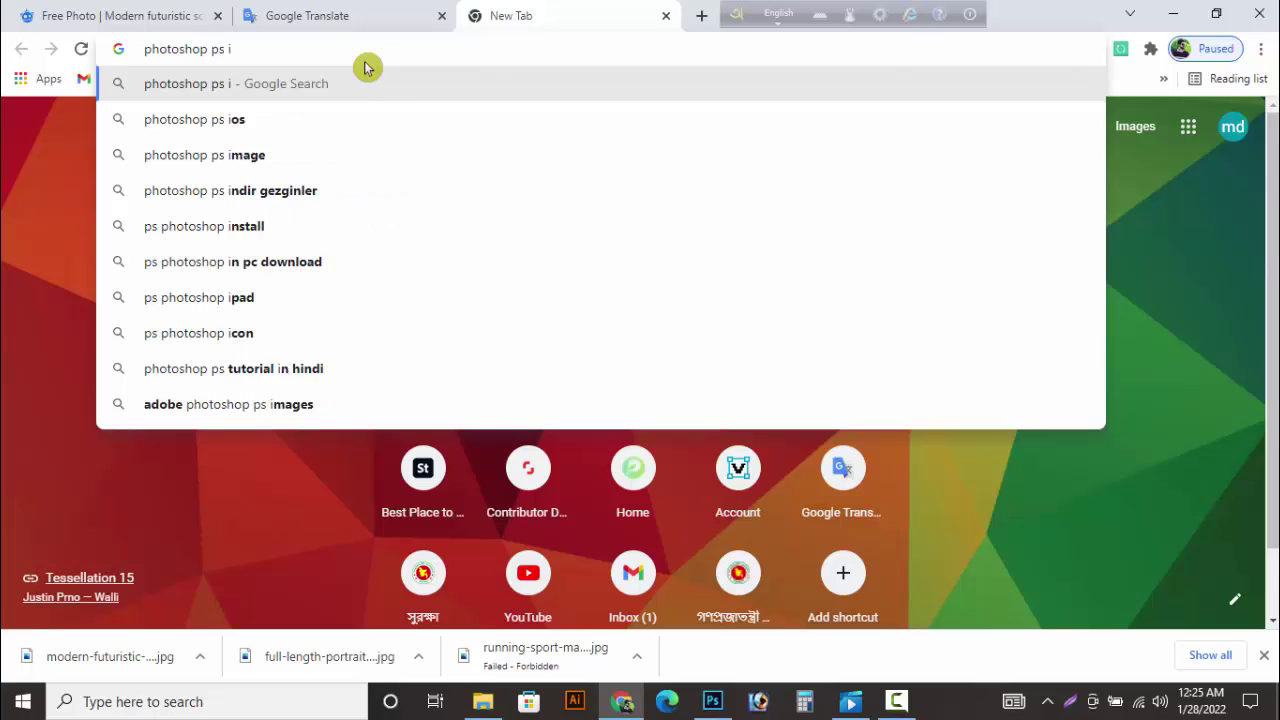
text(con)
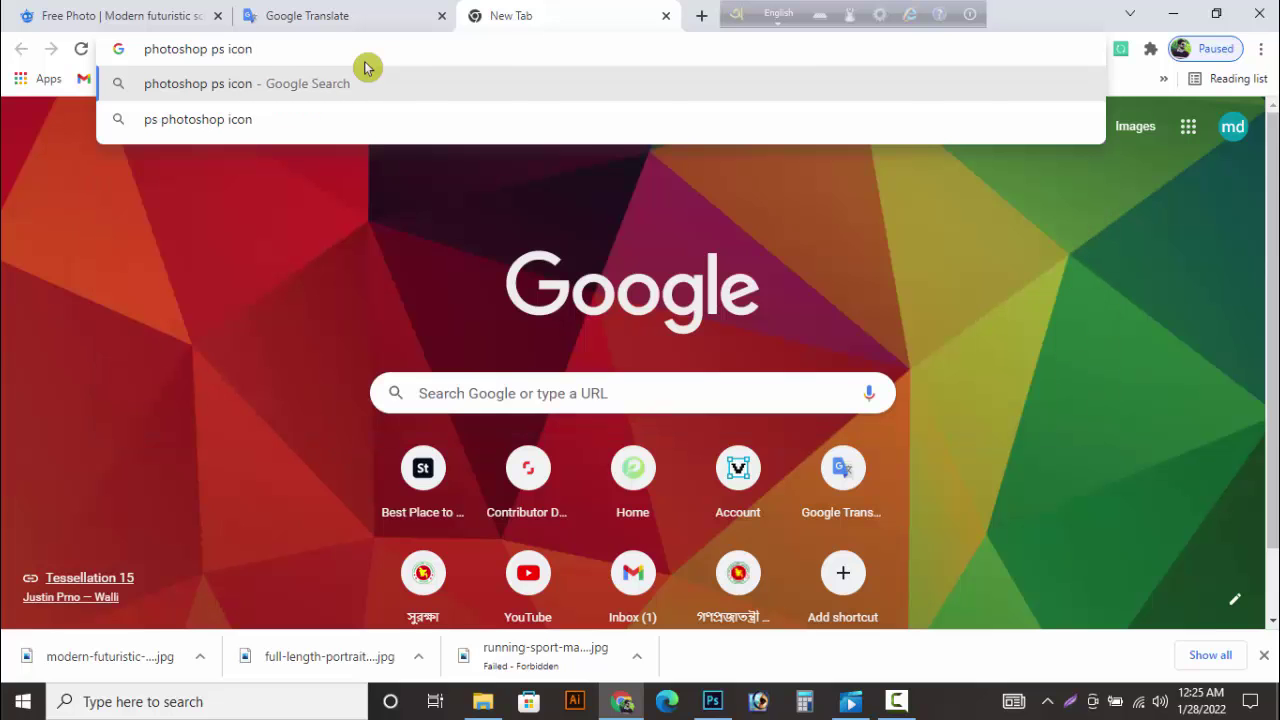
key(Return)
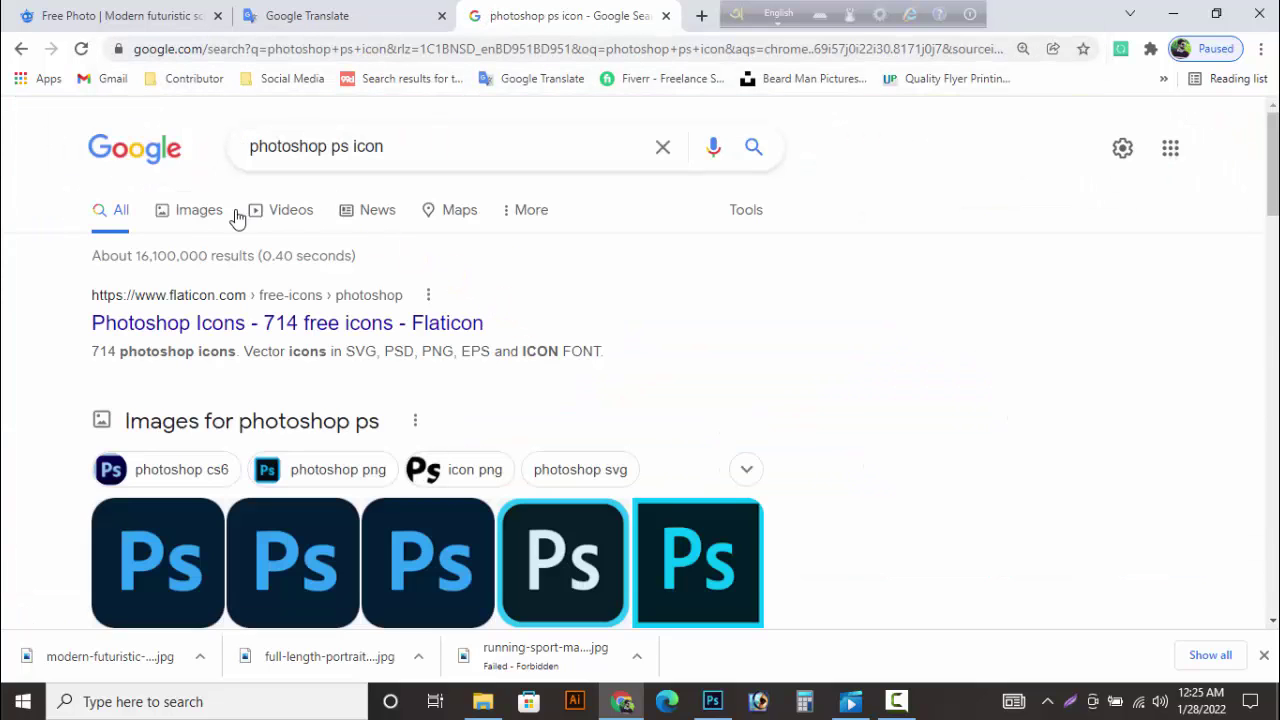
click(234, 210)
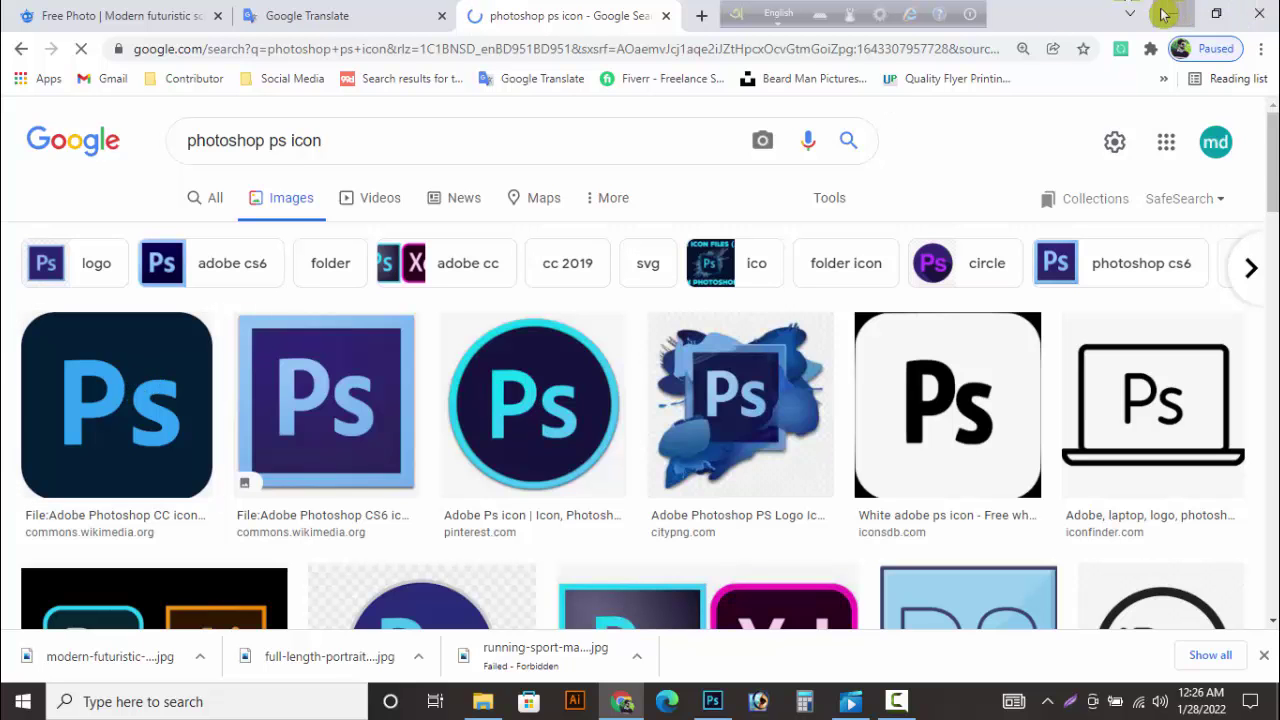
click(1173, 12)
Step: Open the ps image from the Thumbnail folder in Photos and copy it
click(484, 701)
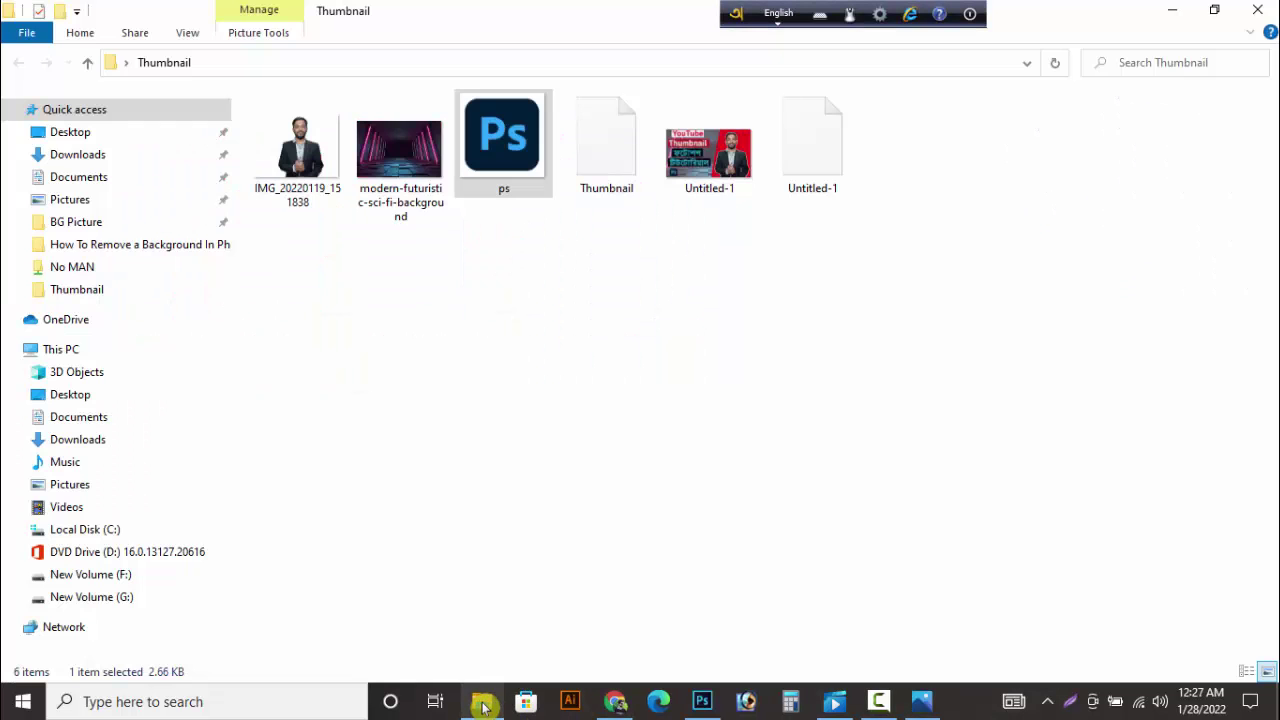
click(523, 134)
double_click(493, 130)
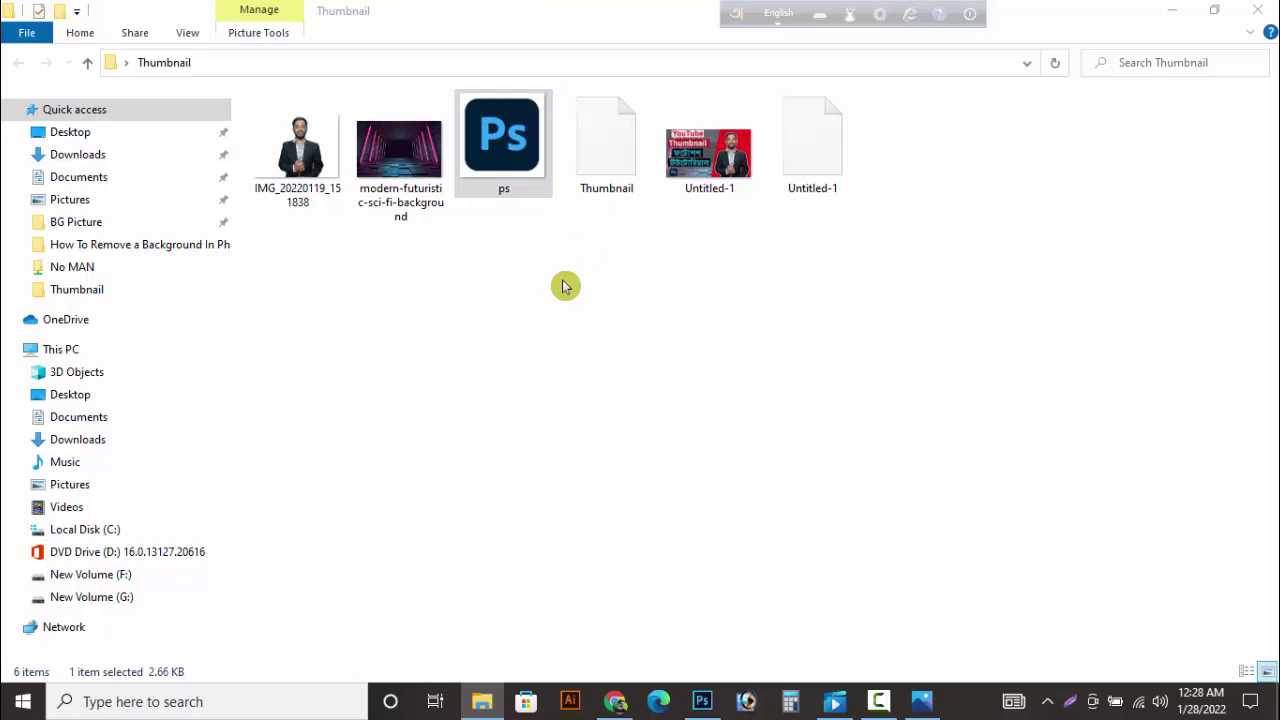
right_click(592, 194)
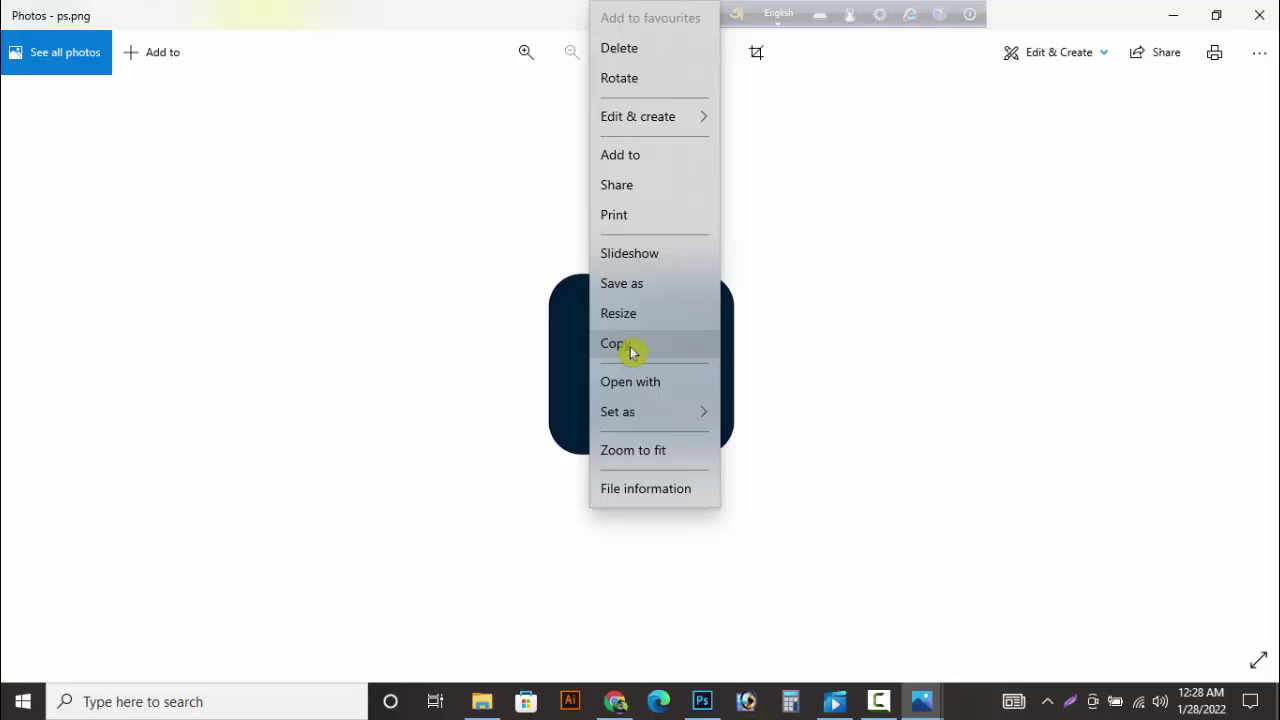
click(638, 346)
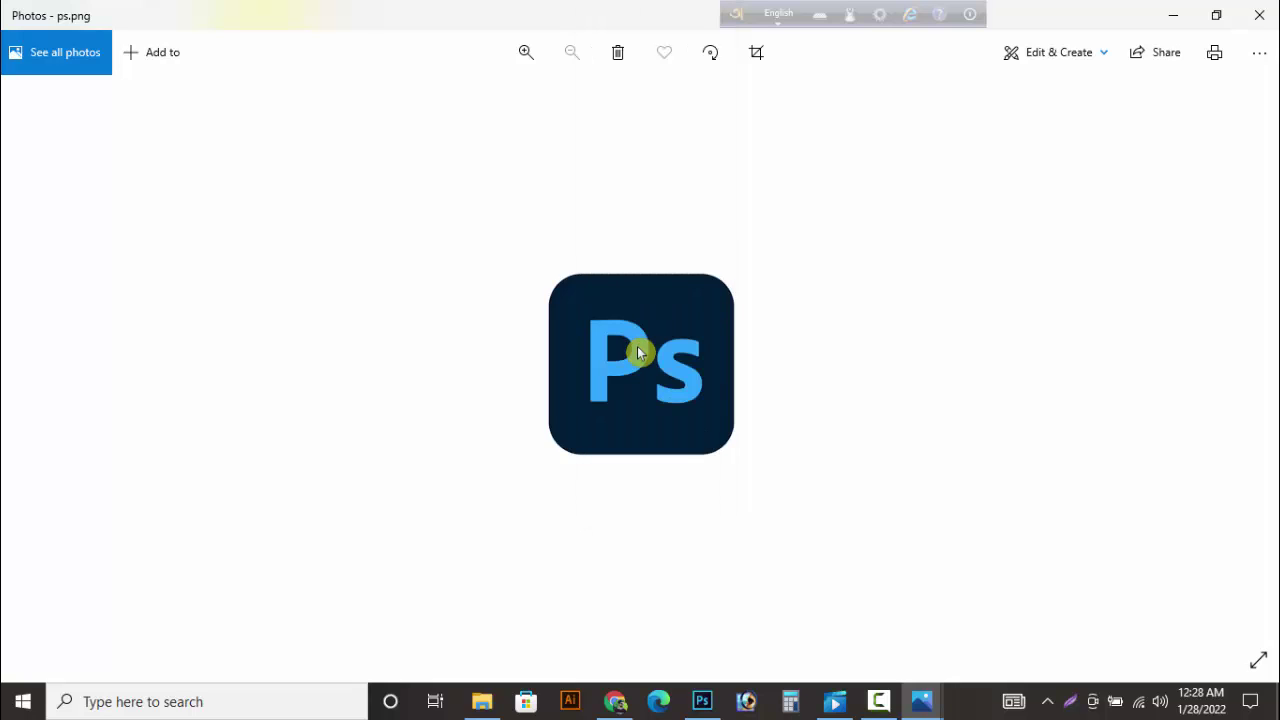
Step: Switch to Photoshop, paste the Ps icon into Thumbnail.psd, and move it over the man's jacket beside the Bangla text
click(697, 704)
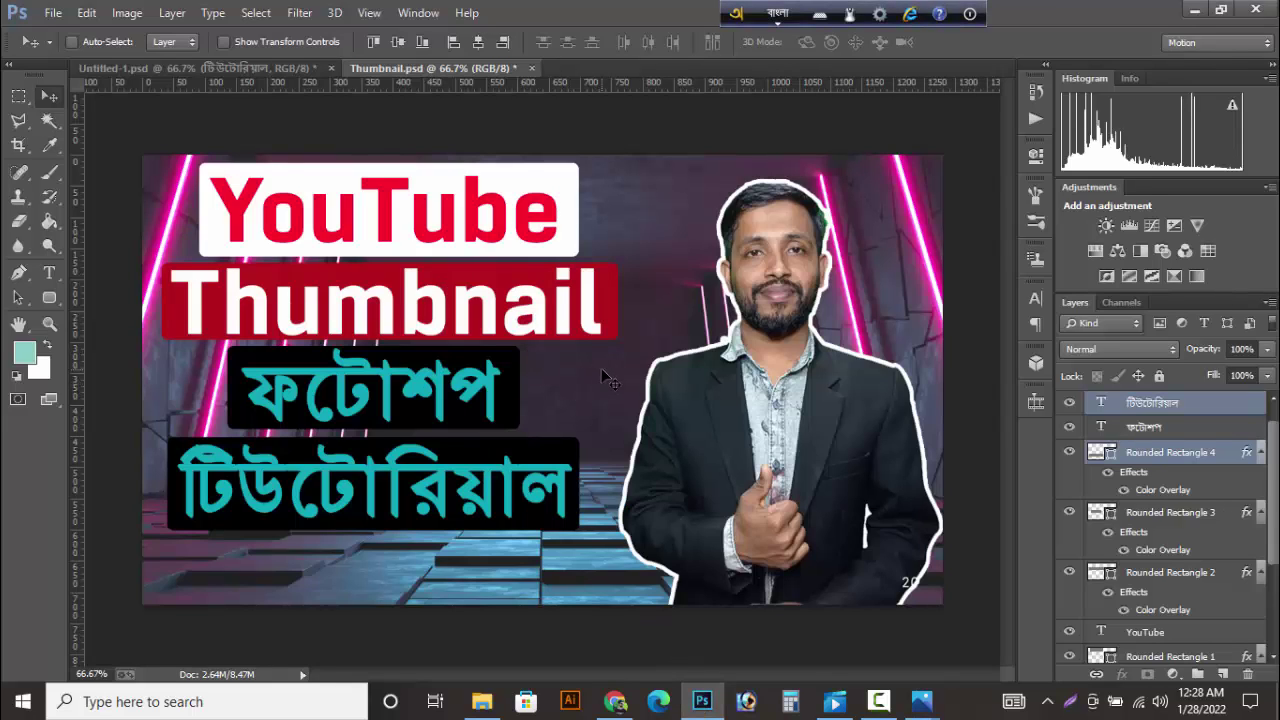
key(ctrl+v)
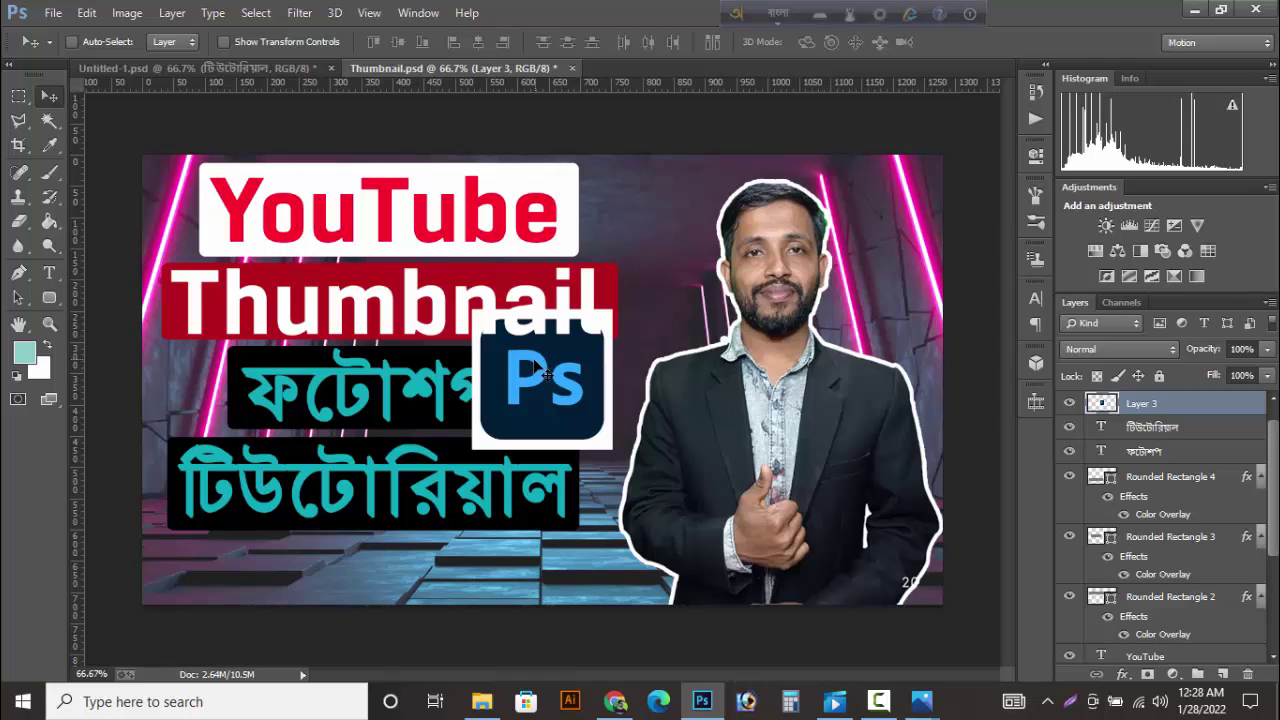
drag(533, 367, 707, 445)
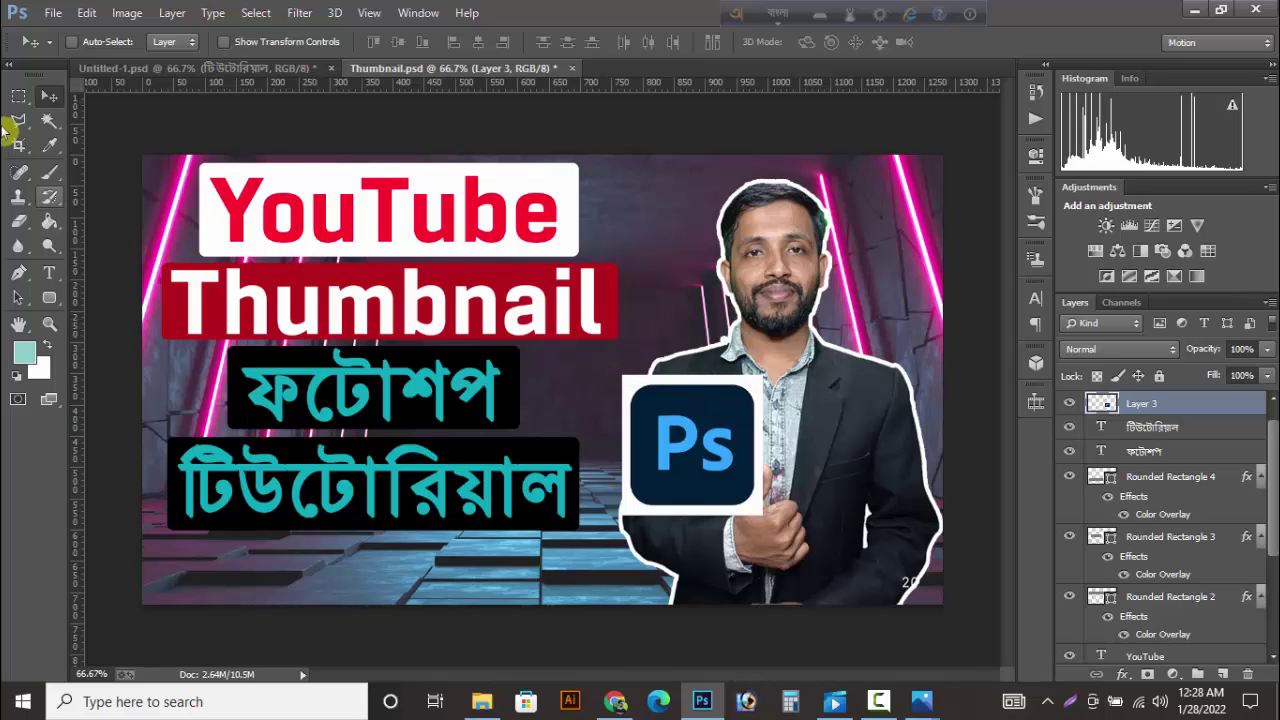
Step: Select the white background around the Ps icon with the Magic Wand, delete it, and clear the selection
click(51, 122)
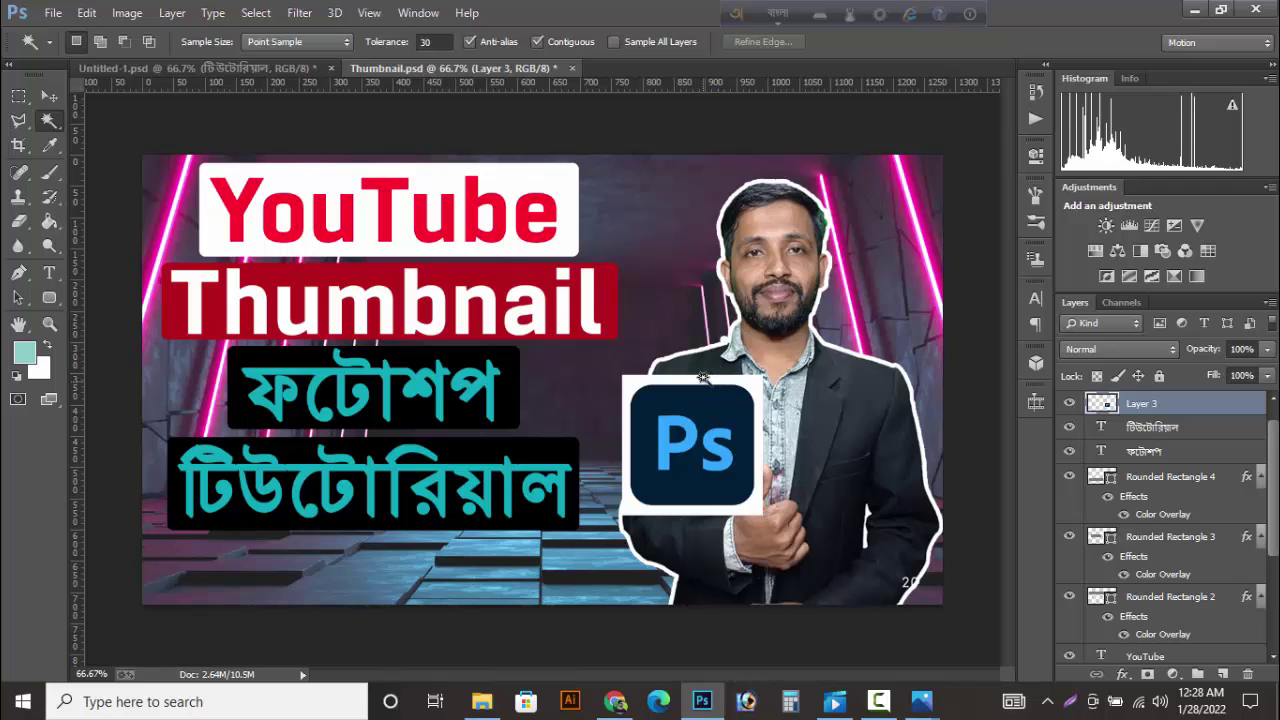
click(697, 381)
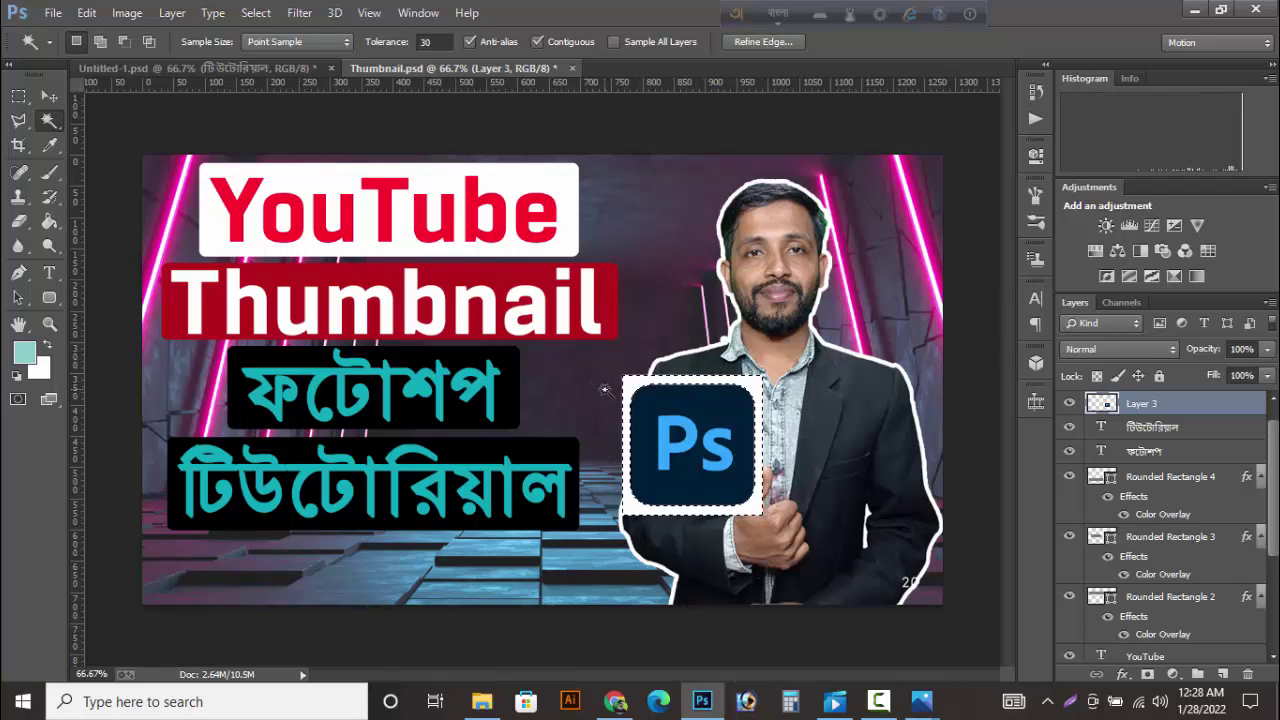
key(Delete)
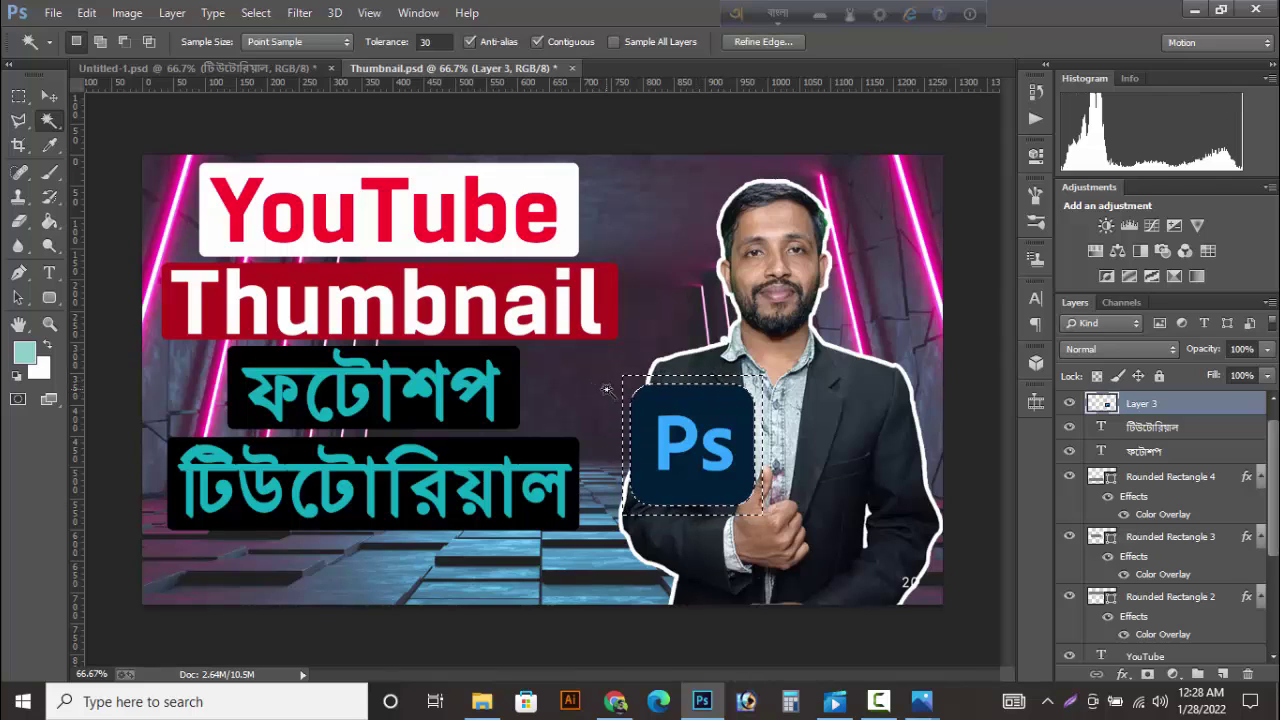
key(ctrl+d)
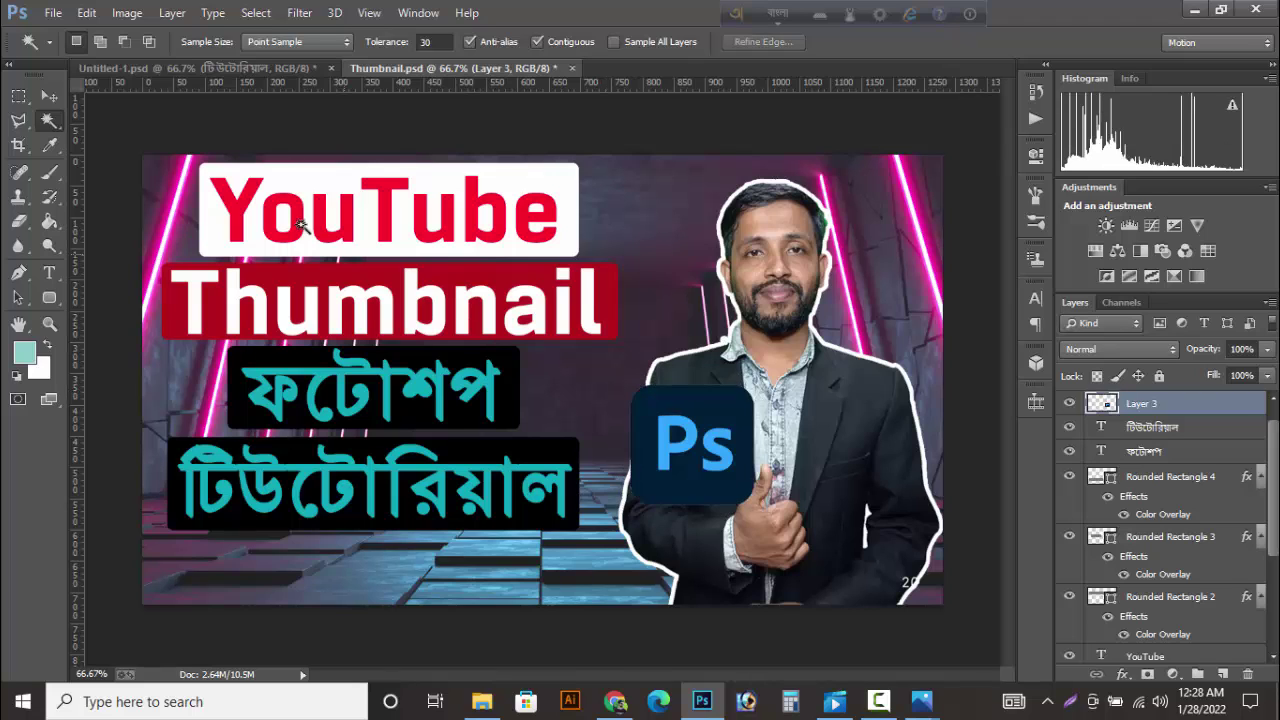
Step: Scale the Ps icon down and place it just below the start of the "টিউটোরিয়াল" box
click(49, 96)
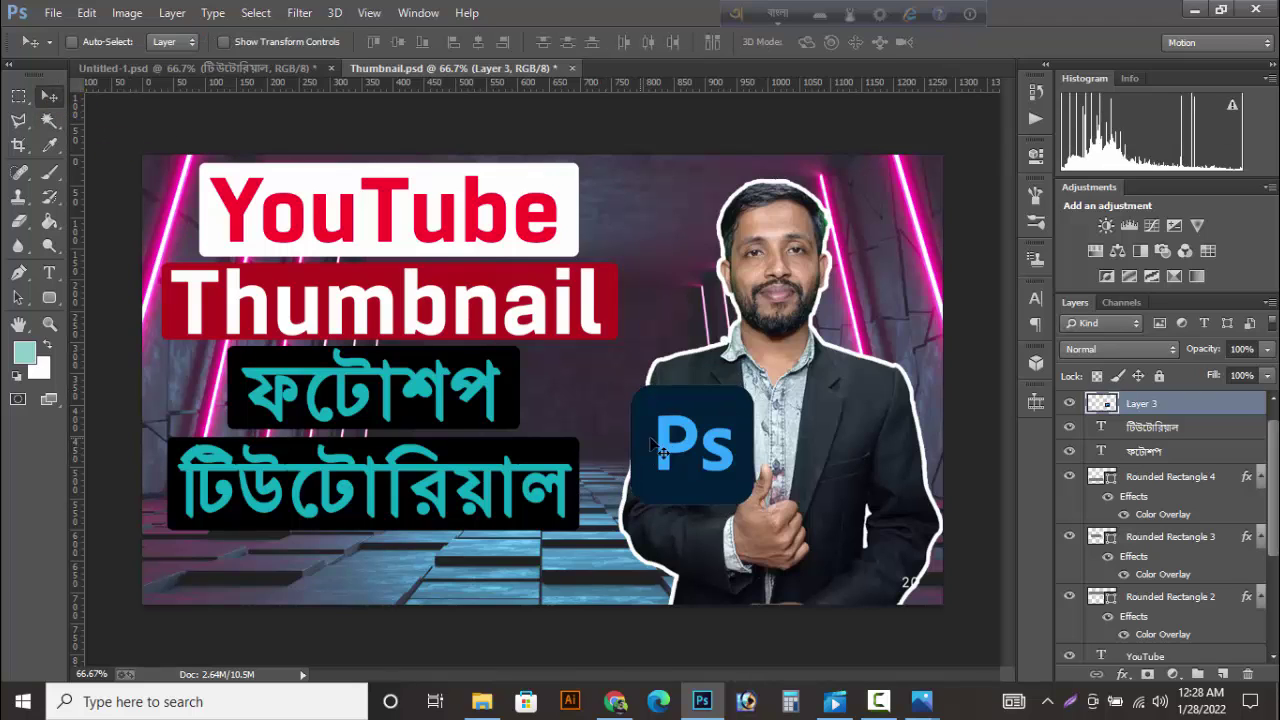
drag(660, 447, 385, 532)
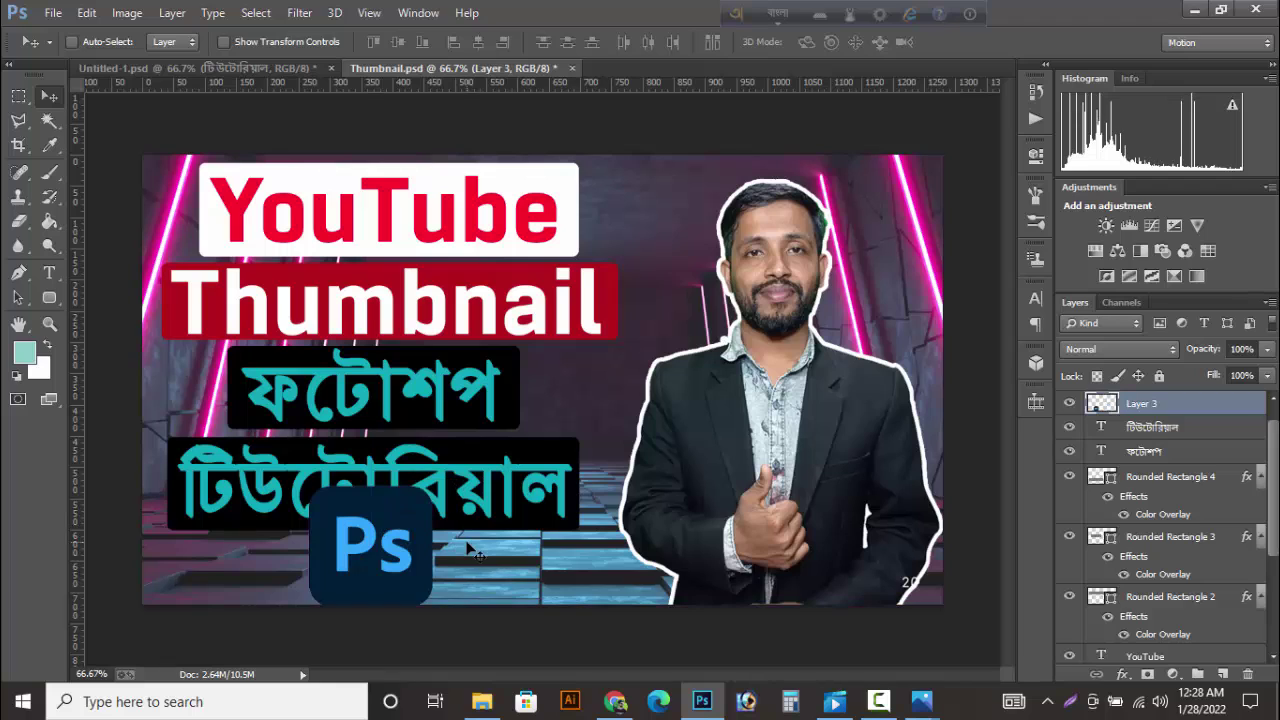
key(ctrl+t)
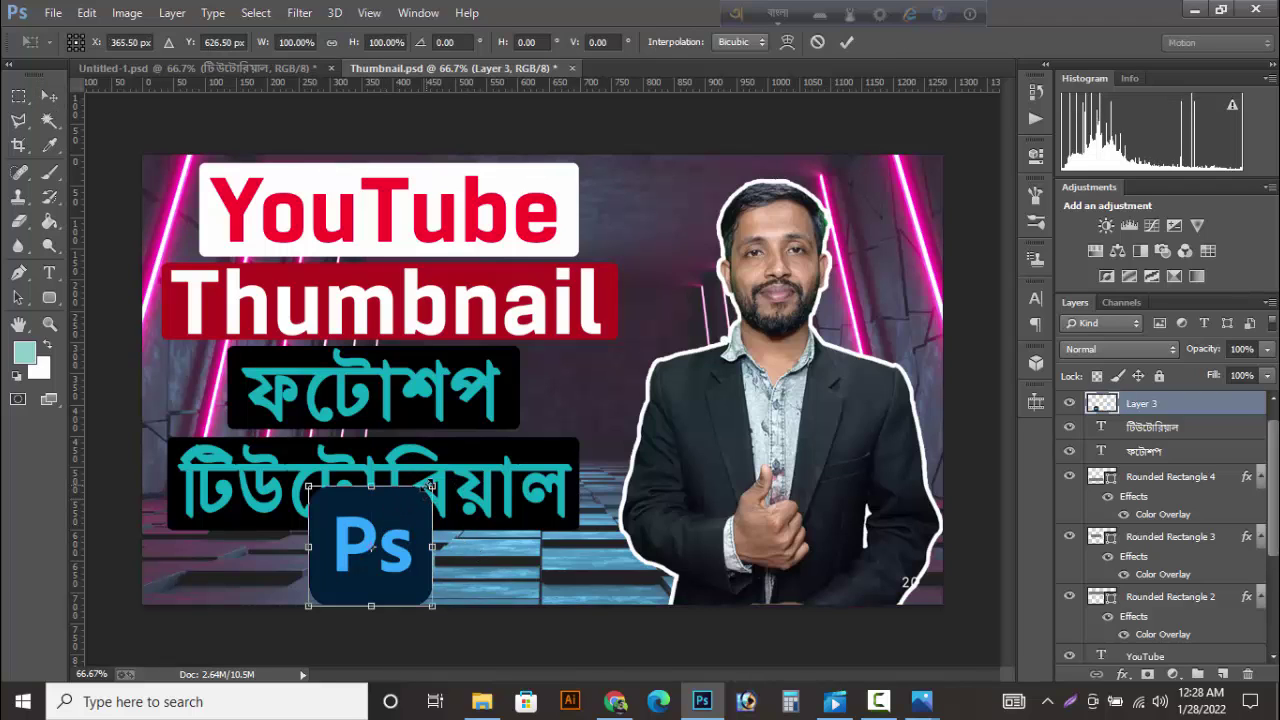
drag(431, 488, 230, 568)
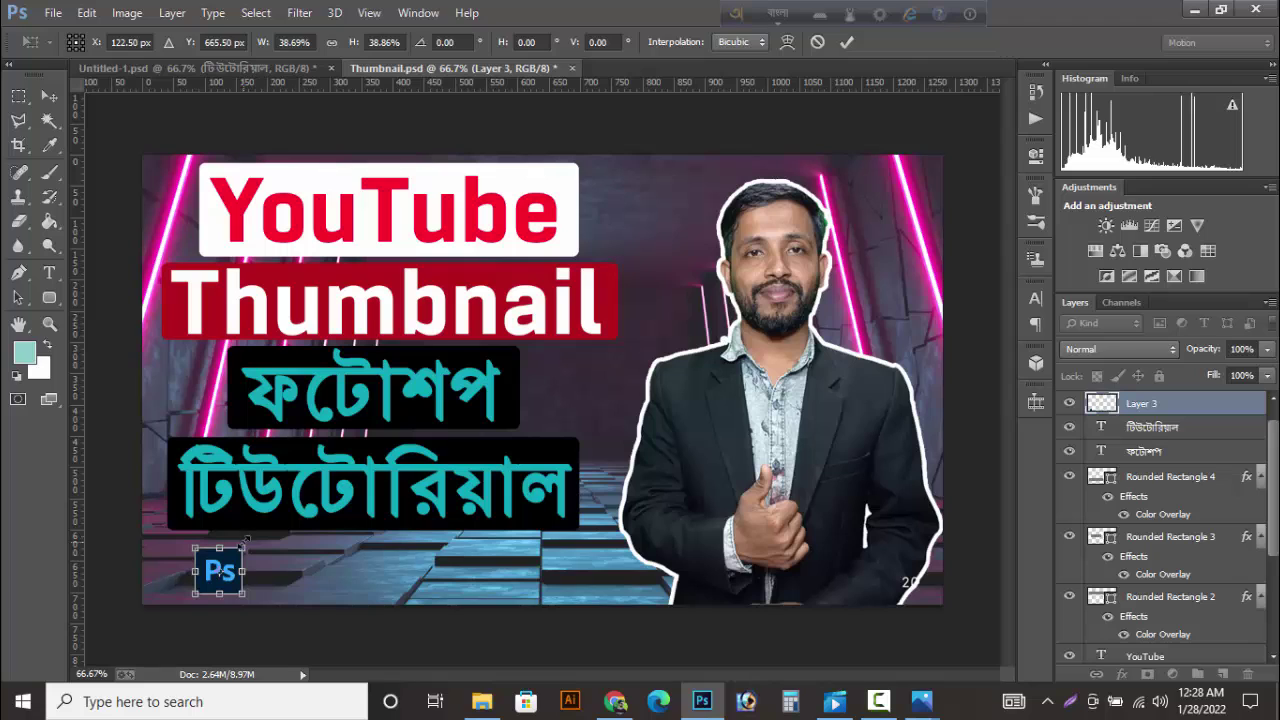
key(Return)
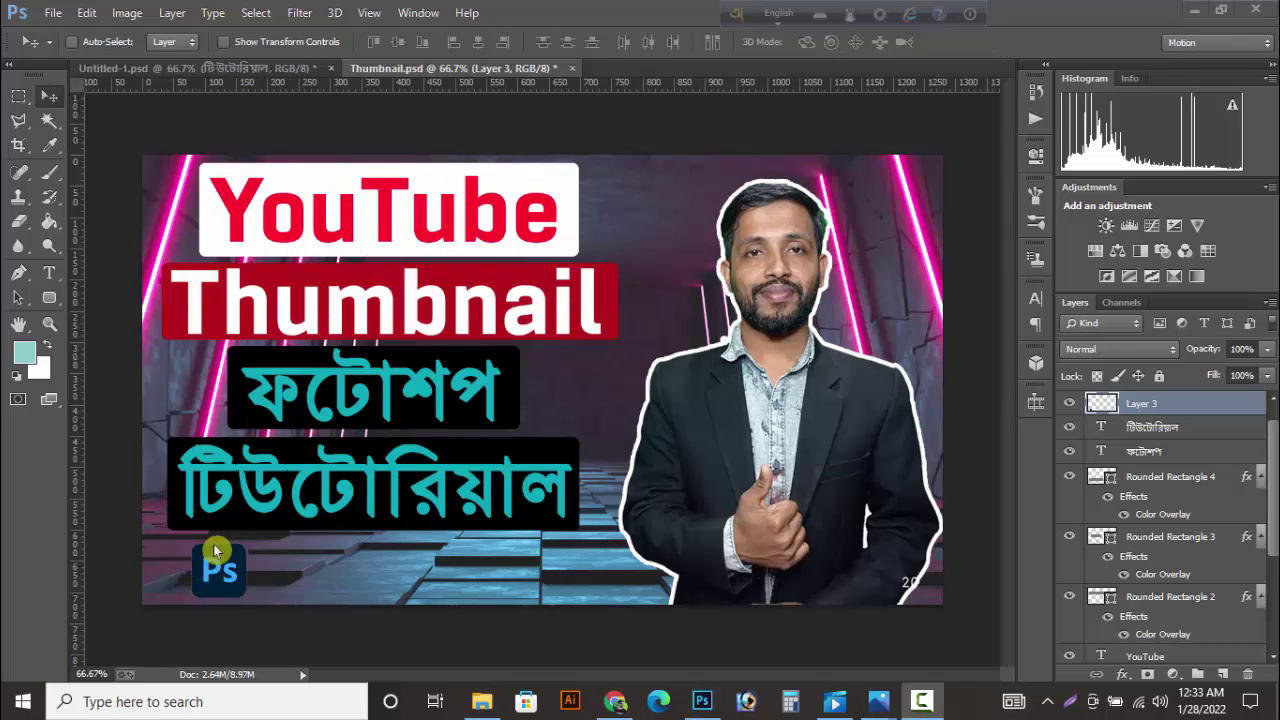
Step: Draw a rounded rectangle over the man's side of the canvas and widen it toward the titles, making it about 628 × 835 px
click(48, 301)
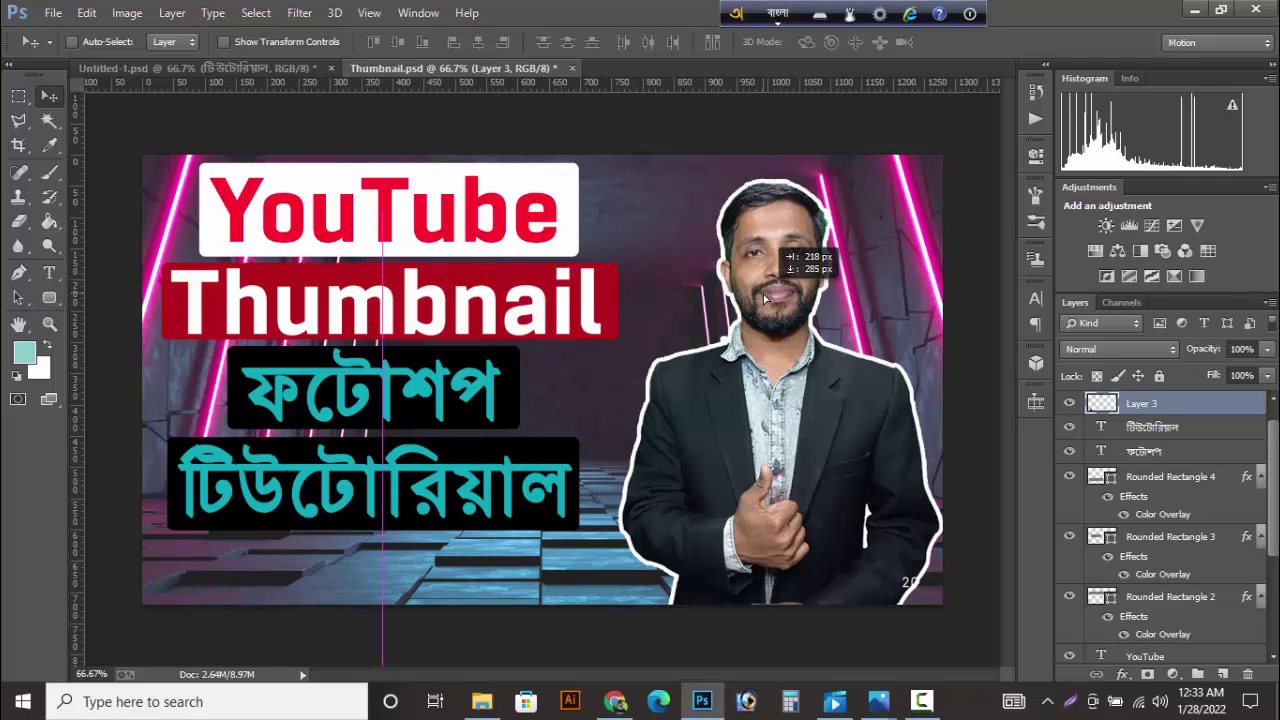
click(48, 297)
click(48, 297)
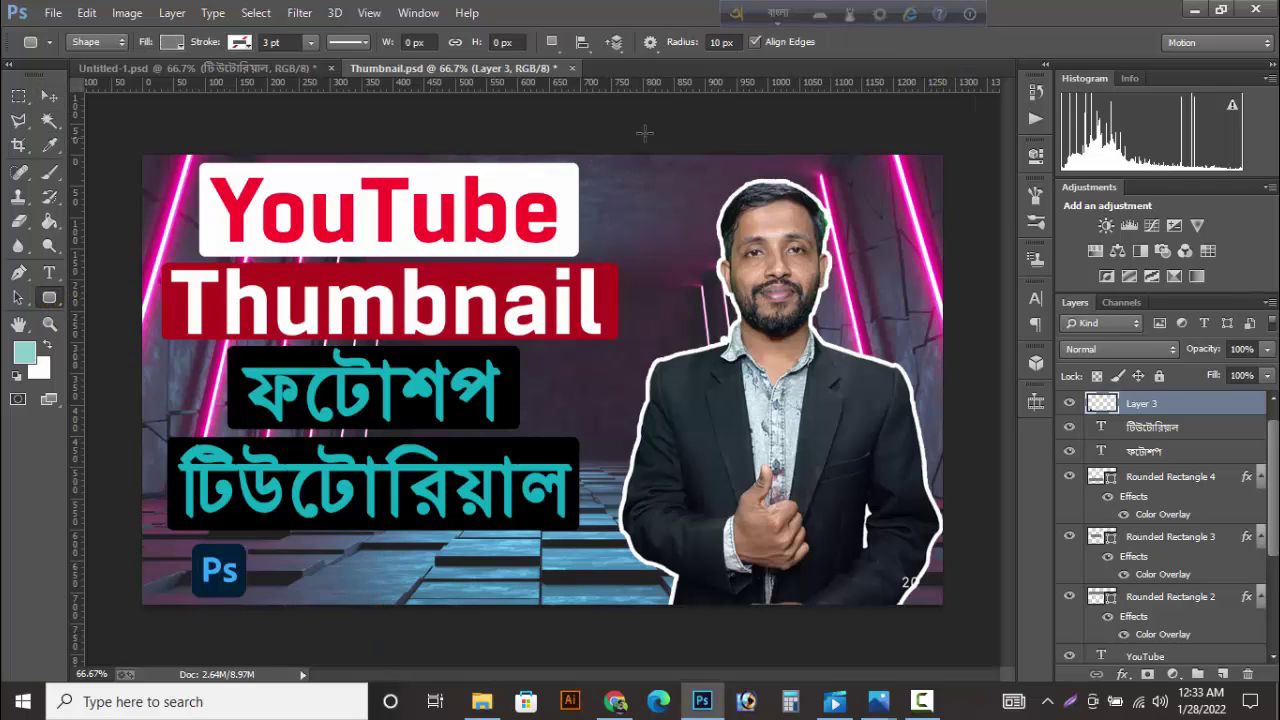
mouse_move(649, 123)
mouse_down()
mouse_move(868, 547)
mouse_move(992, 641)
mouse_up()
key(ctrl+t)
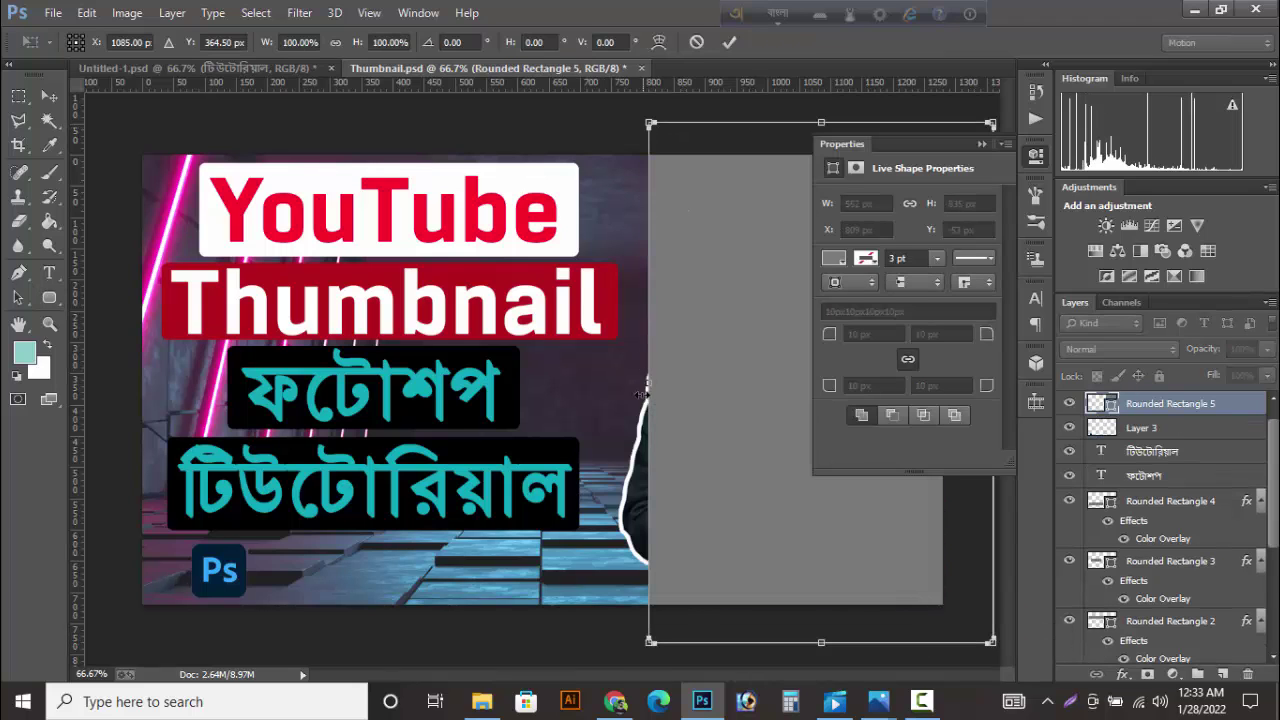
drag(650, 389, 600, 390)
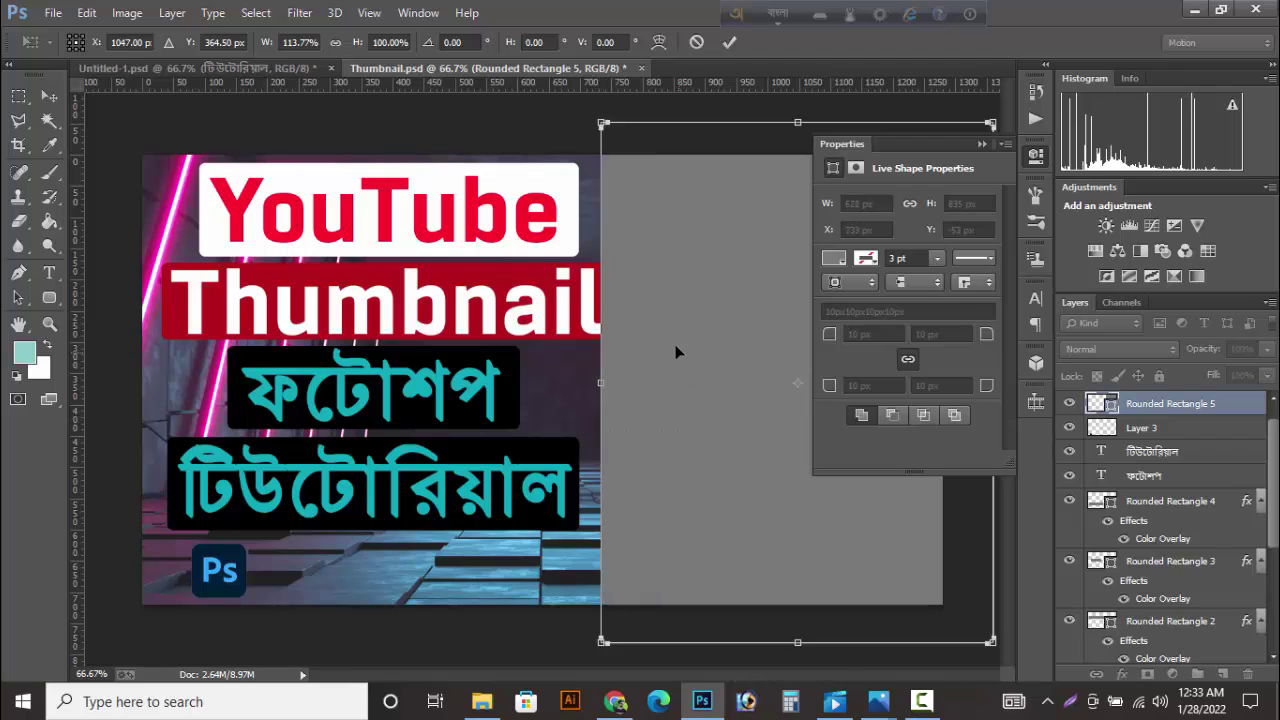
key(Return)
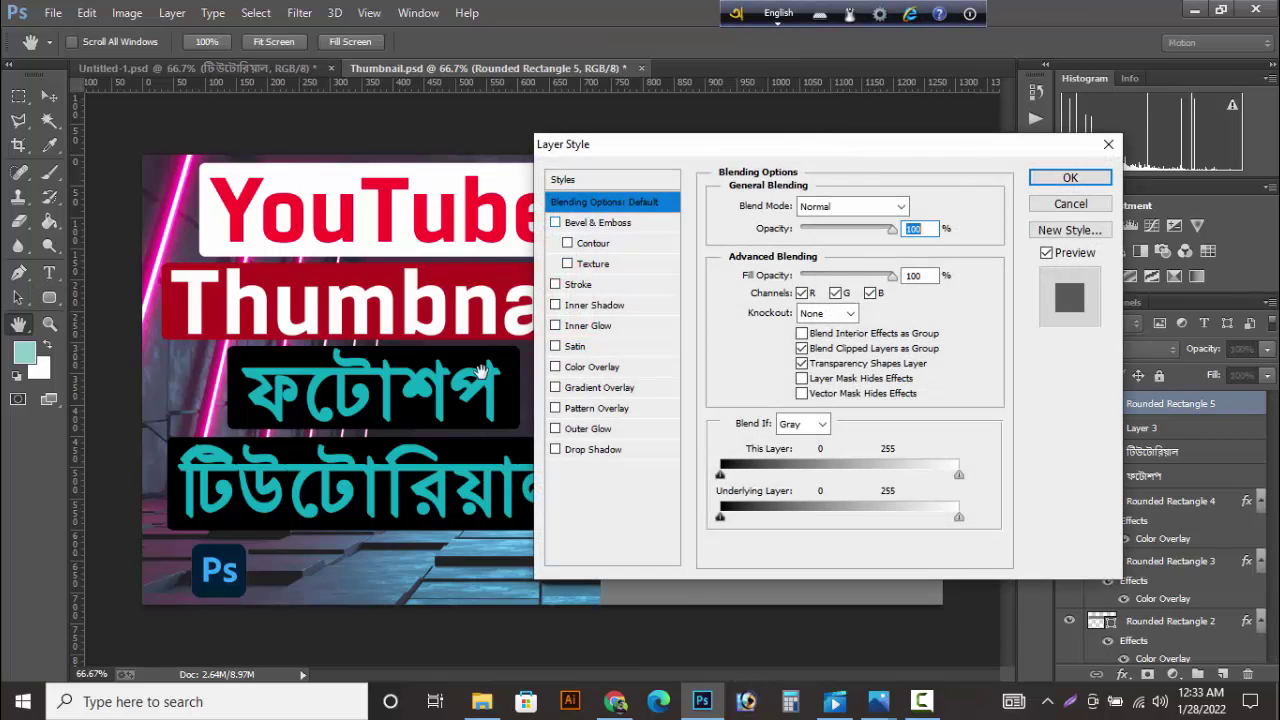
Step: Apply a red Color Overlay at 100% opacity to the new rounded rectangle
click(597, 370)
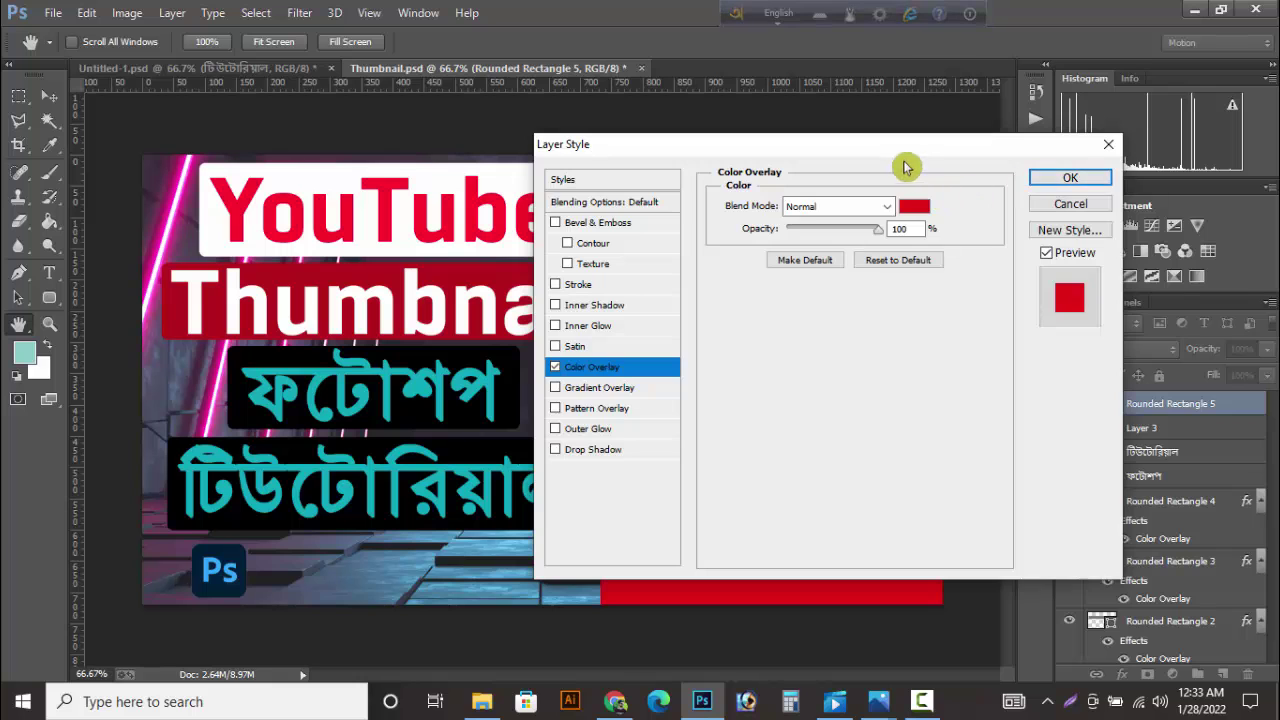
drag(880, 146, 460, 240)
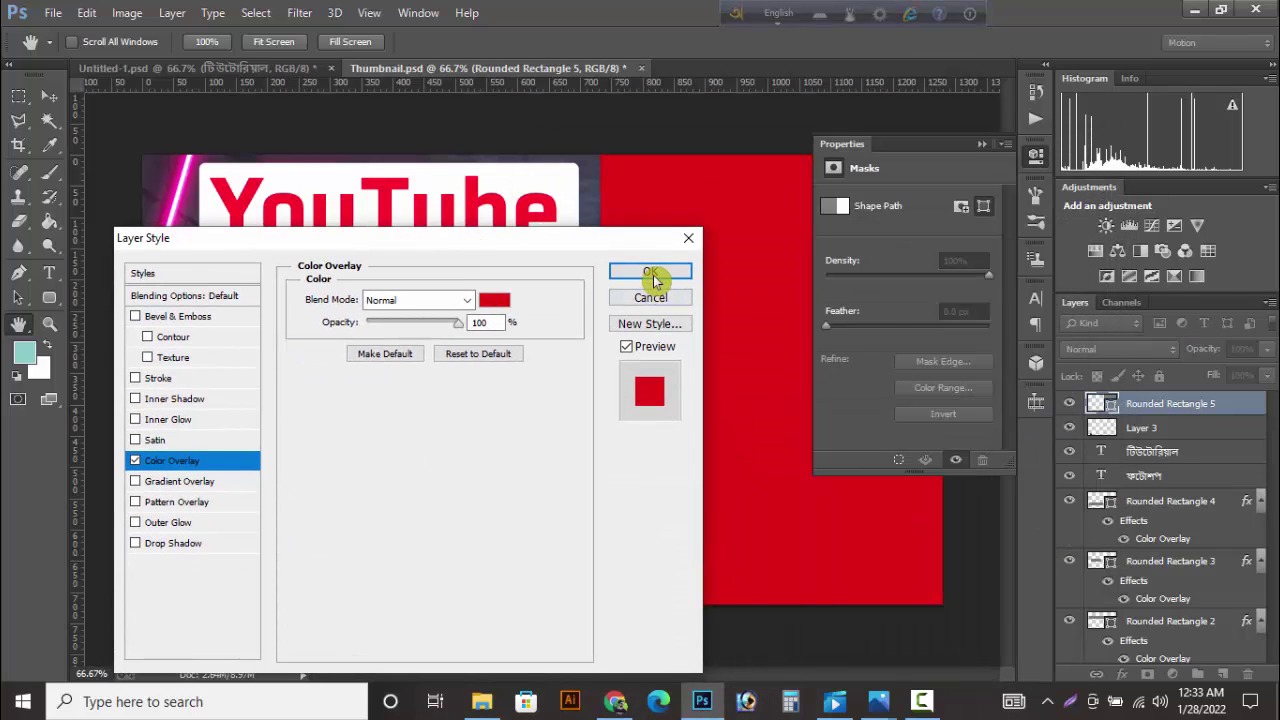
click(651, 275)
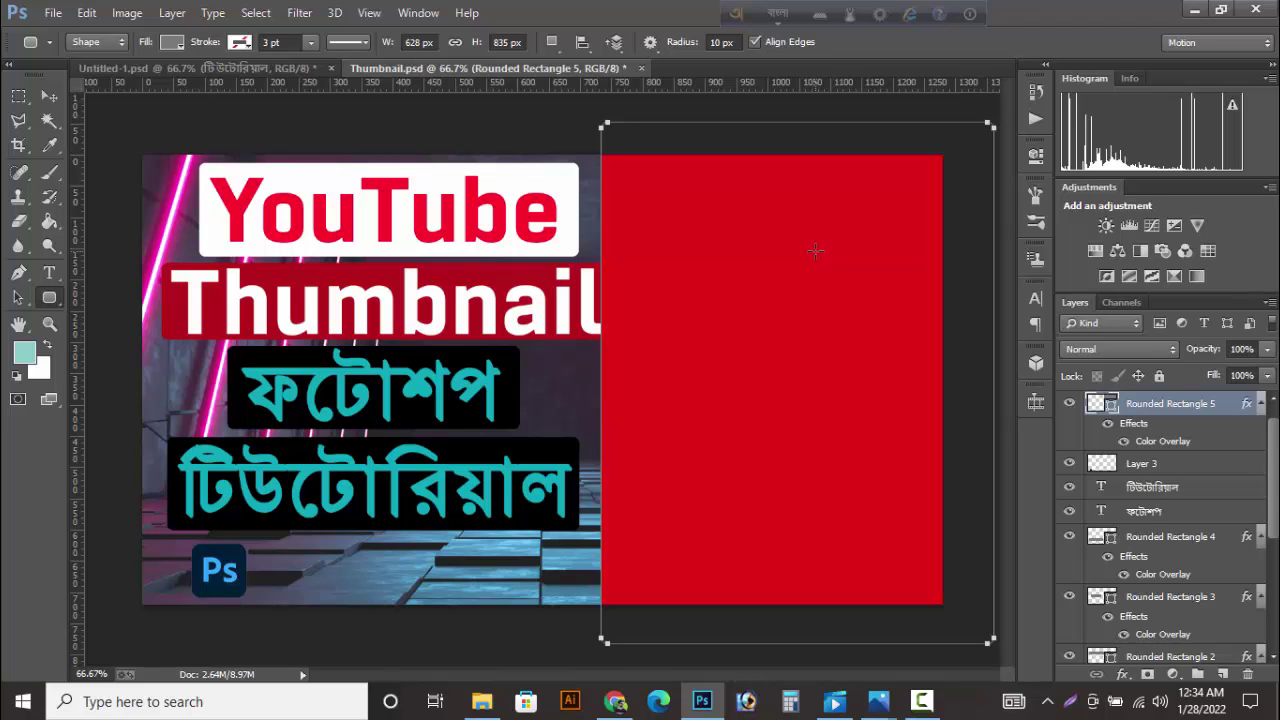
Step: Move the red rectangle's layer down the stack to sit behind the man and directly above the neon background
key(ctrl+bracketleft)
key(ctrl+bracketleft)
key(ctrl+bracketleft)
key(ctrl+bracketleft)
key(ctrl+bracketleft)
key(ctrl+bracketleft)
key(ctrl+bracketleft)
key(ctrl+bracketleft)
key(ctrl+bracketleft)
key(ctrl+bracketleft)
key(ctrl+bracketleft)
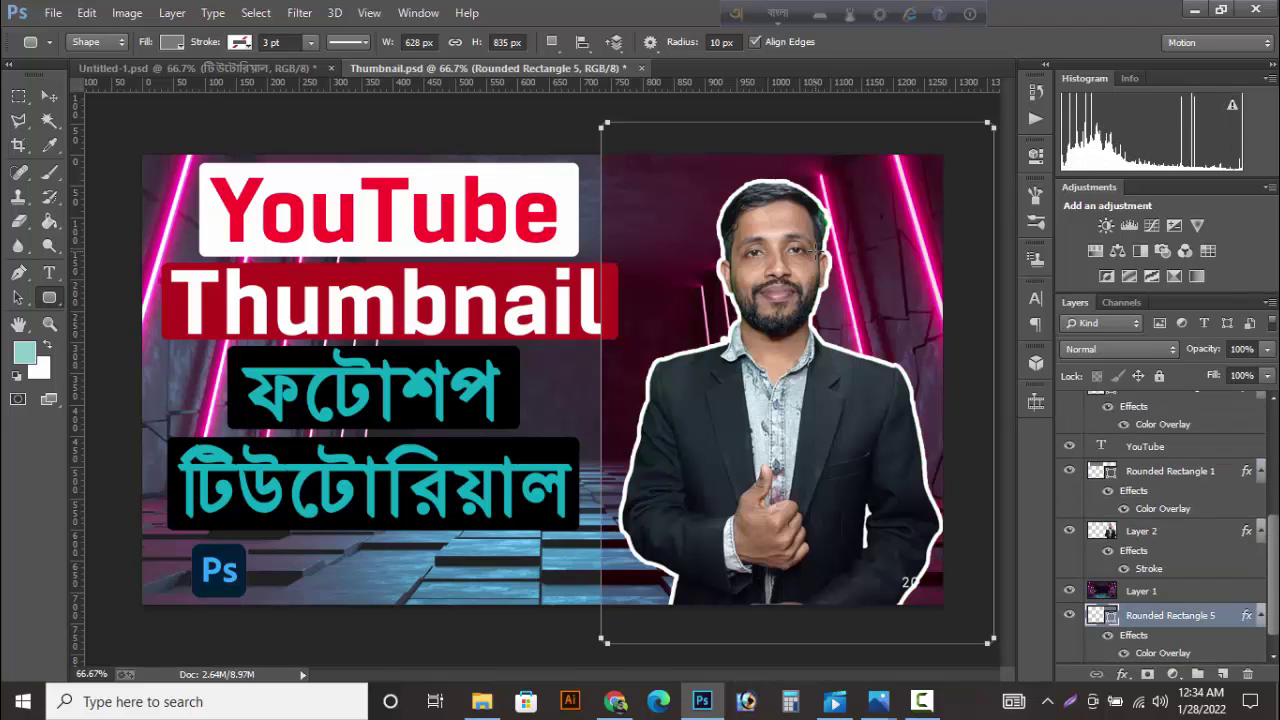
key(ctrl+bracketright)
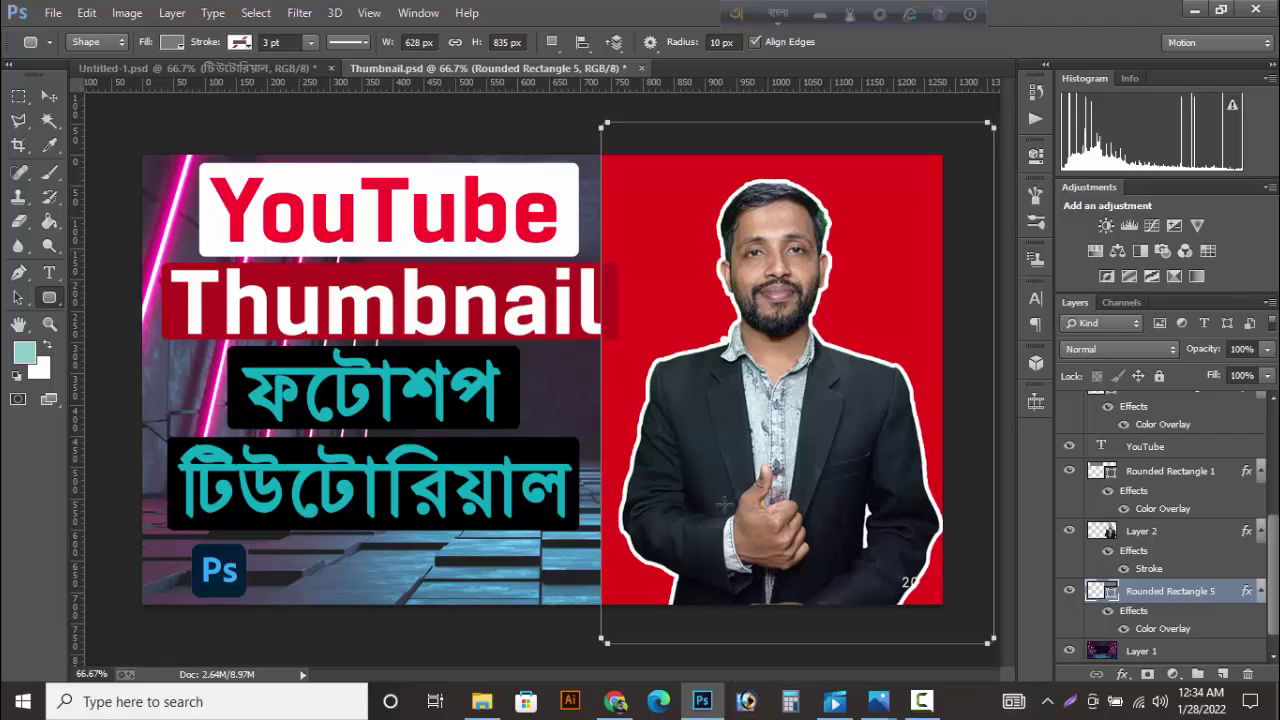
Step: Rotate the red rectangle about 15°, stretch its height to about 119%, and position it as a slanted panel behind the man
key(ctrl+t)
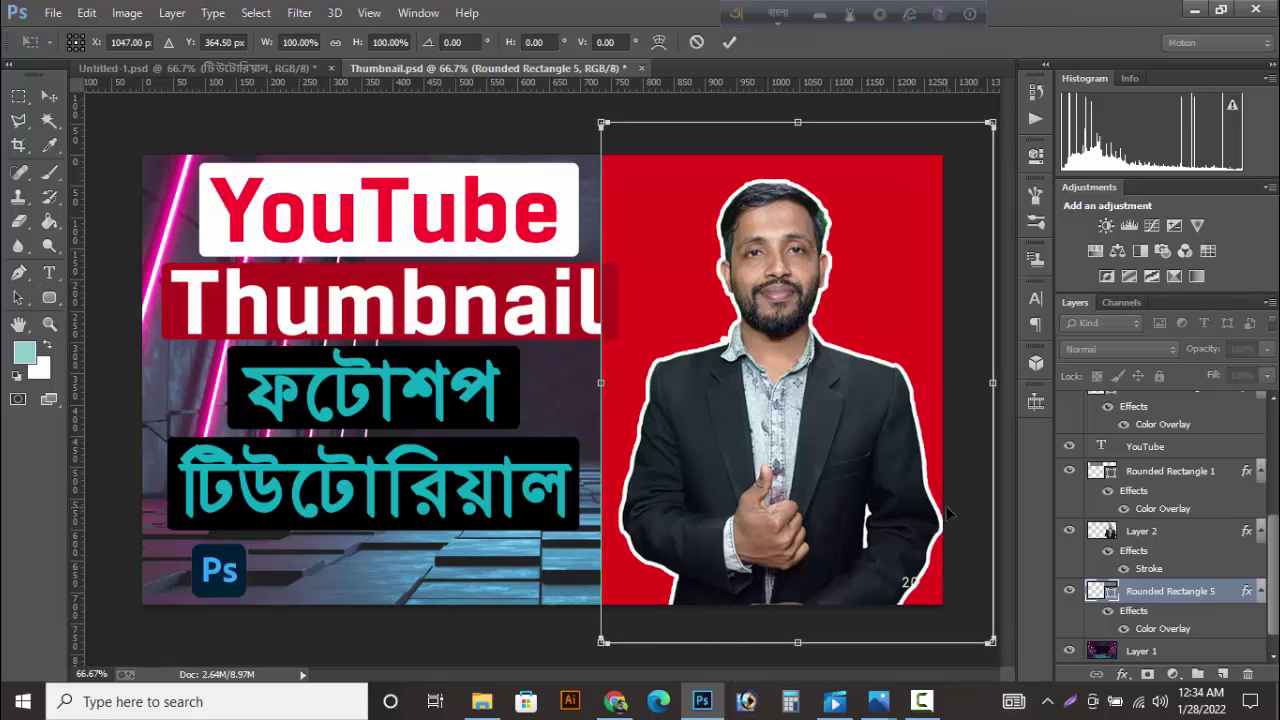
key(ctrl+minus)
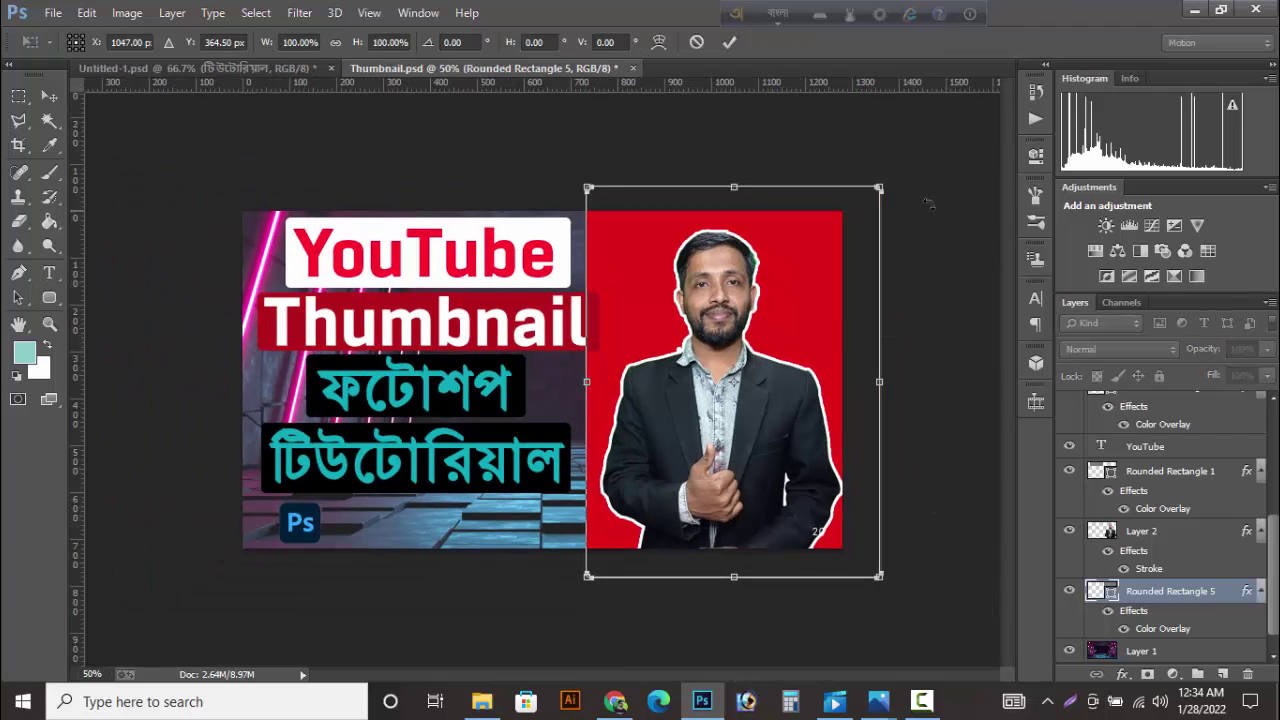
drag(925, 244, 940, 310)
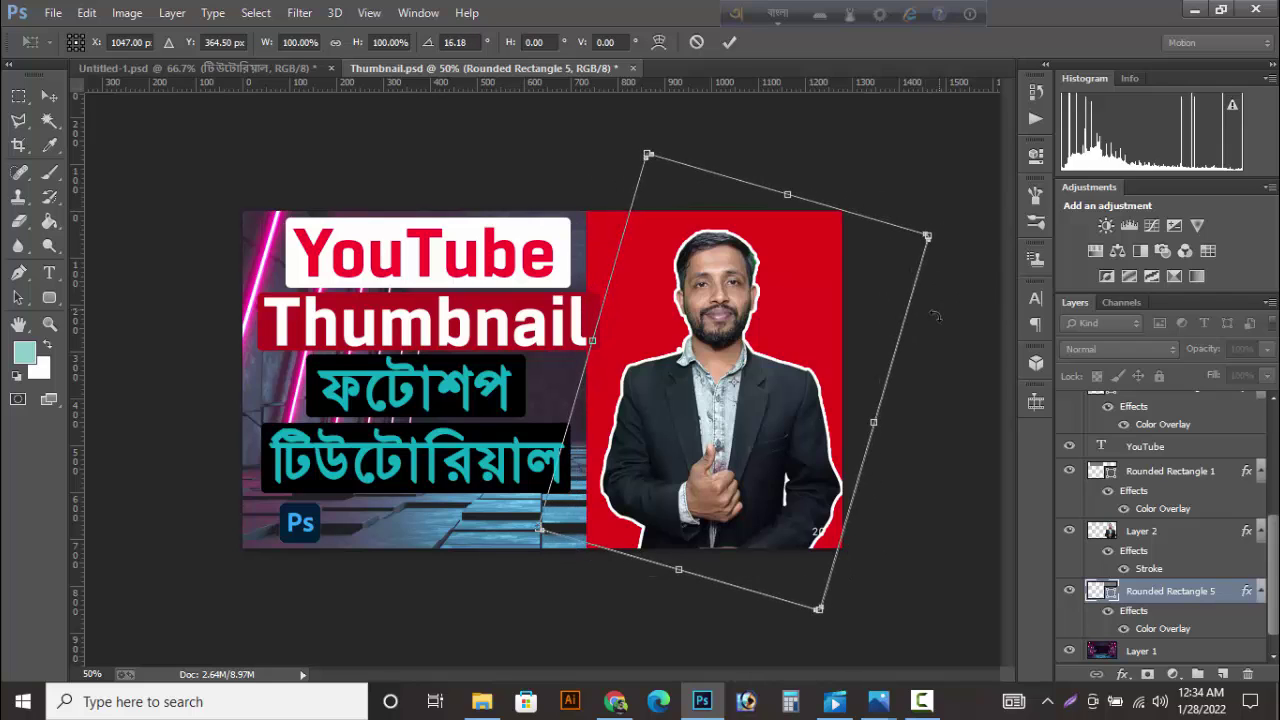
drag(820, 280, 826, 327)
drag(793, 241, 814, 169)
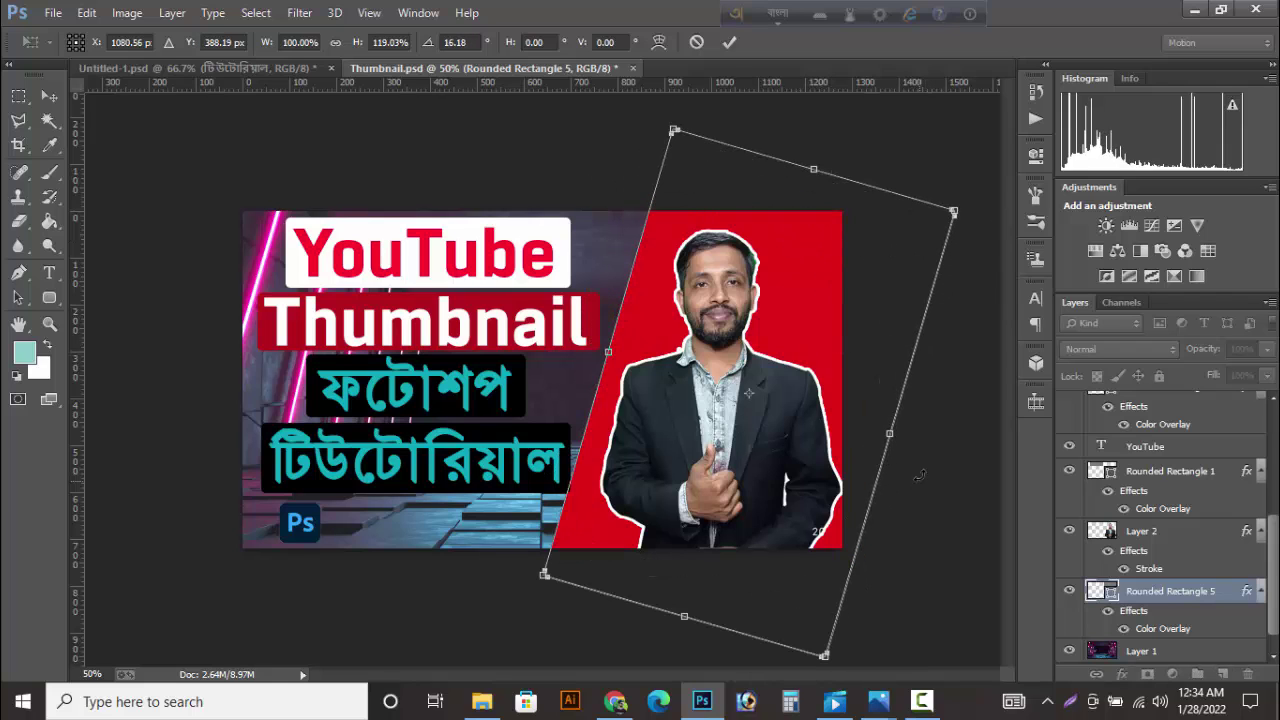
drag(918, 463, 872, 432)
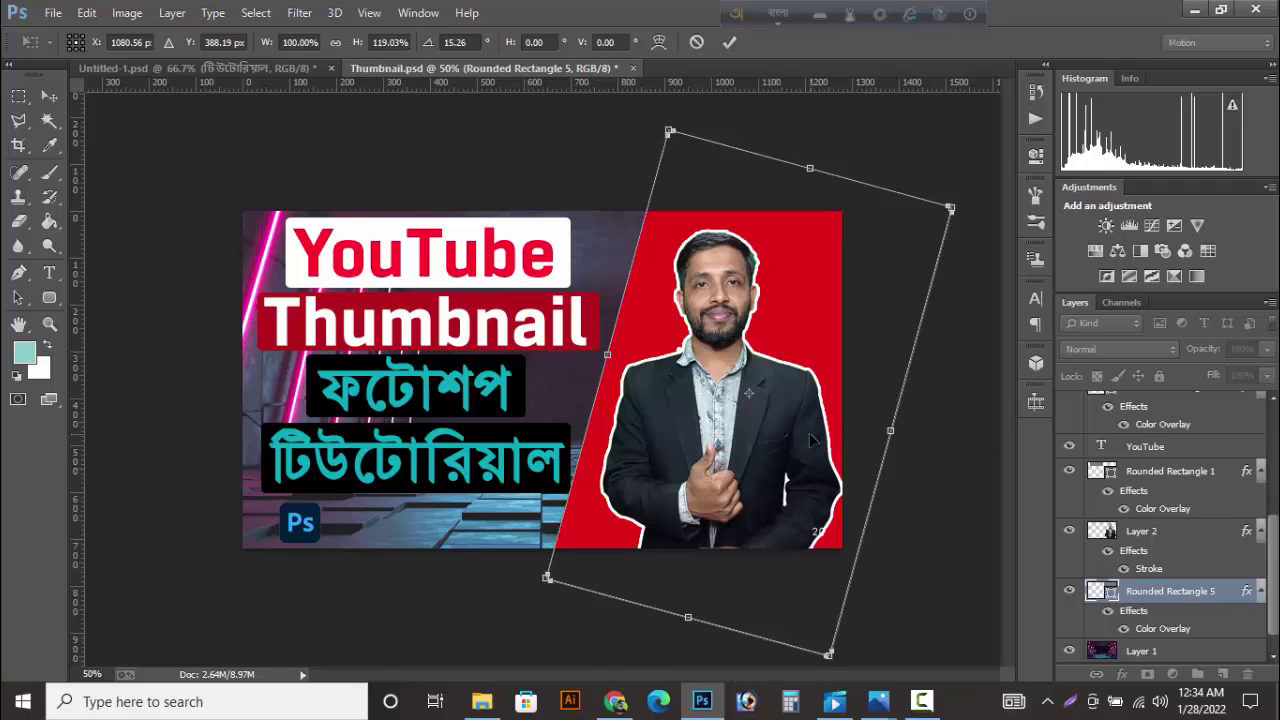
drag(803, 296, 814, 300)
key(Return)
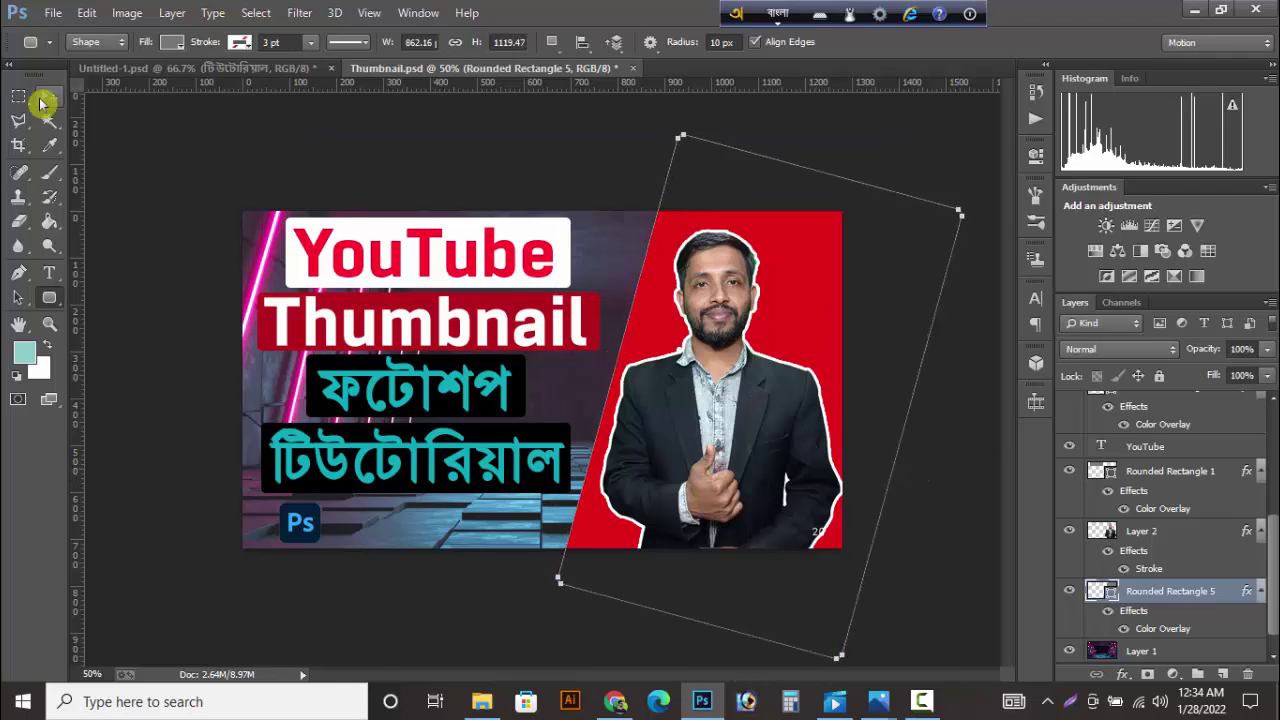
Step: Lower the opacity of the slanted red panel's layer to 89%
click(49, 96)
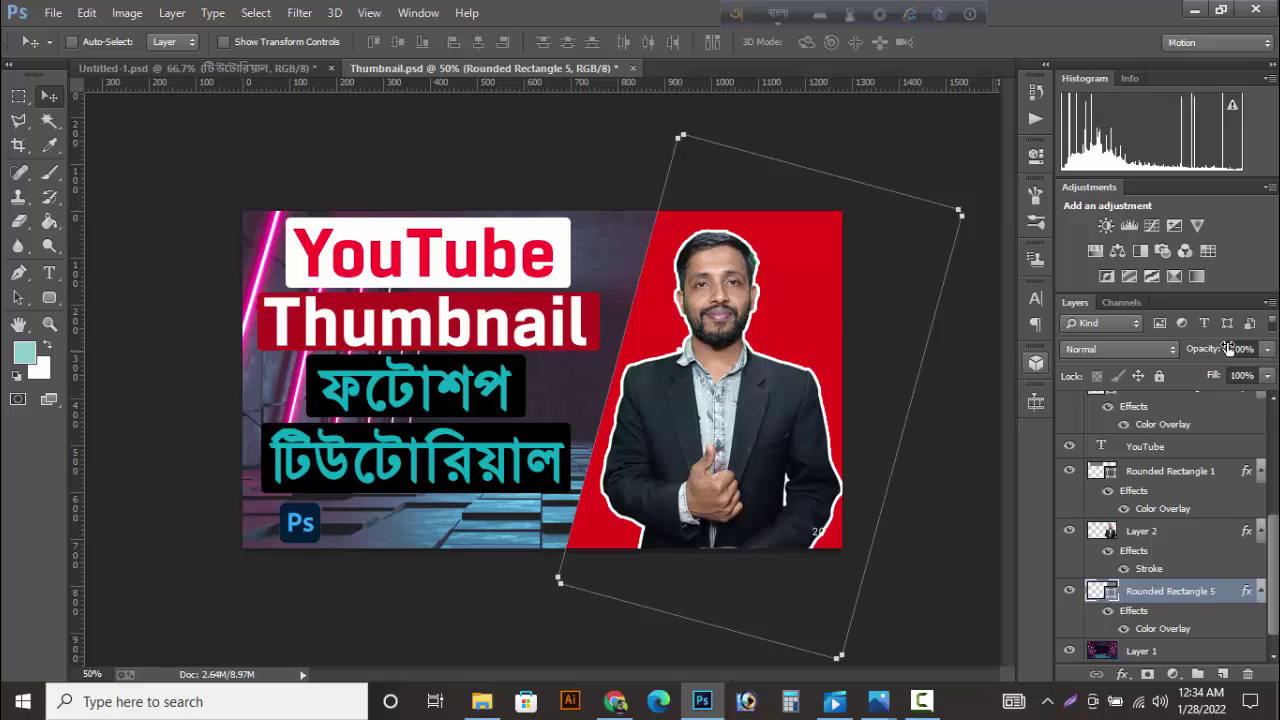
click(1265, 352)
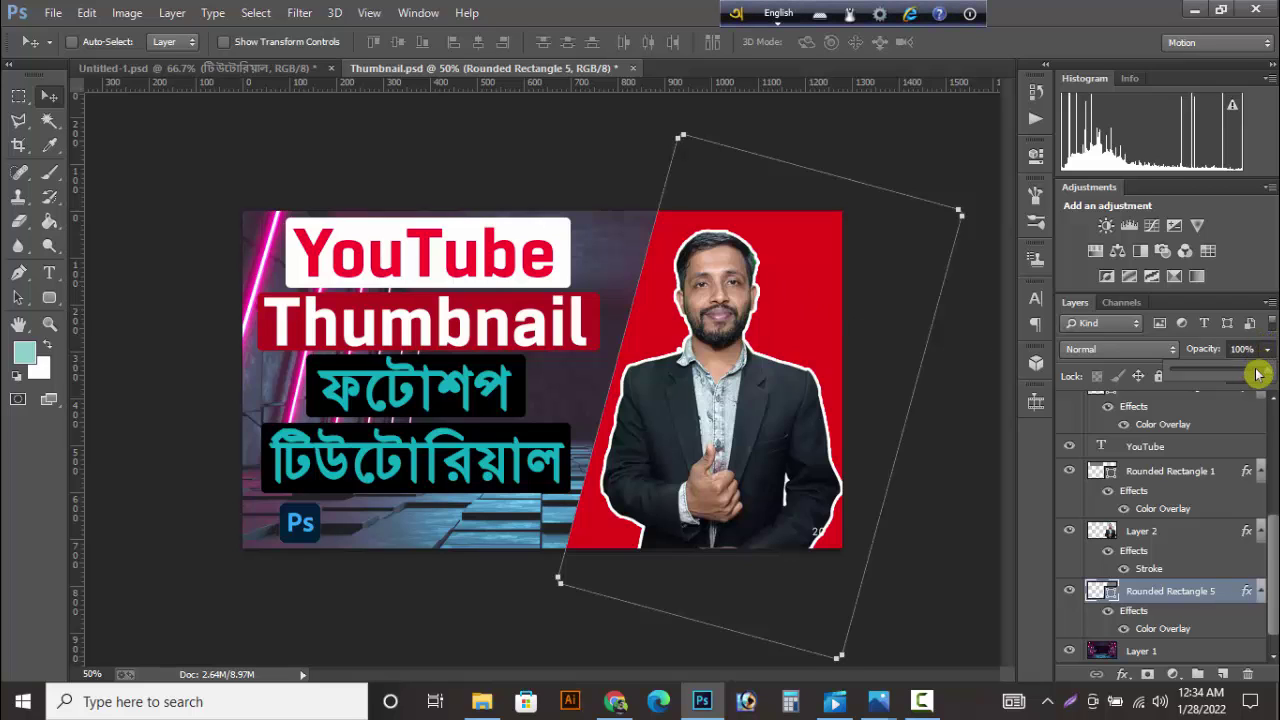
key(8)
key(9)
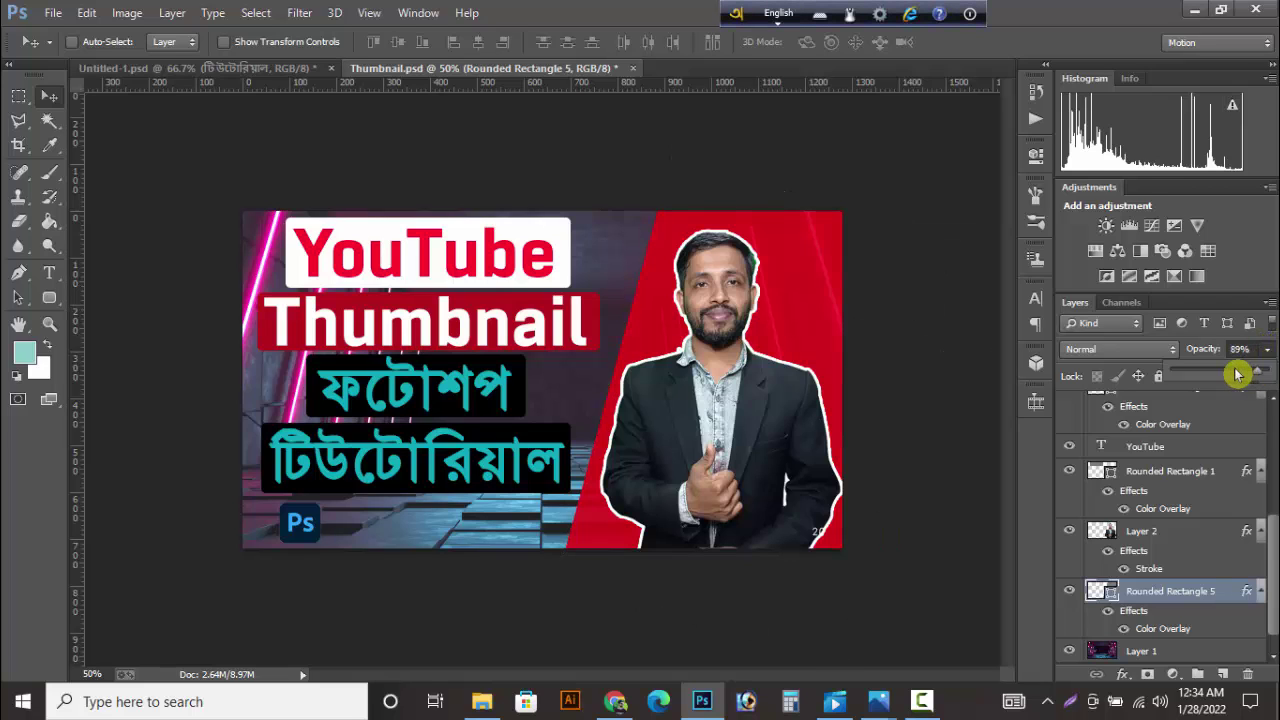